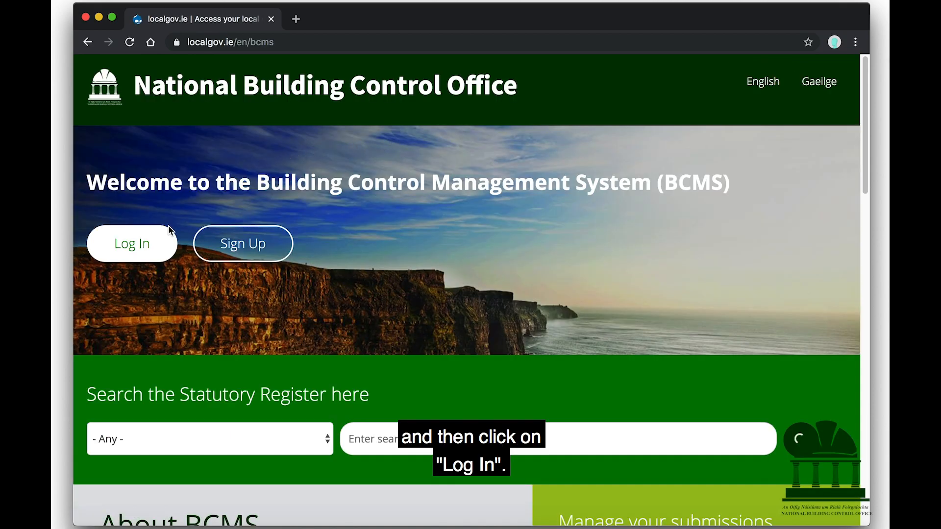
# Log in to BCMS with the account e-mail and password
pyautogui.click(156, 244)
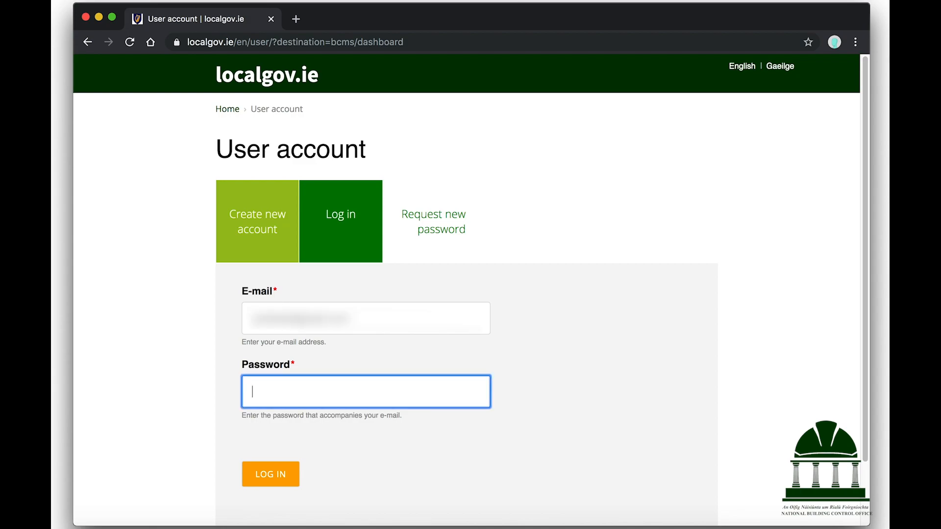
pyautogui.write('•••••••••••')
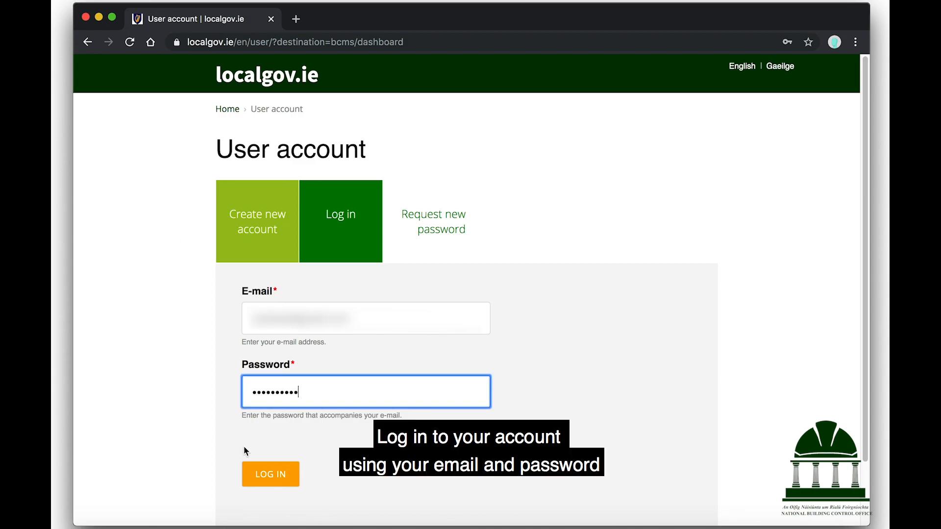
pyautogui.click(274, 475)
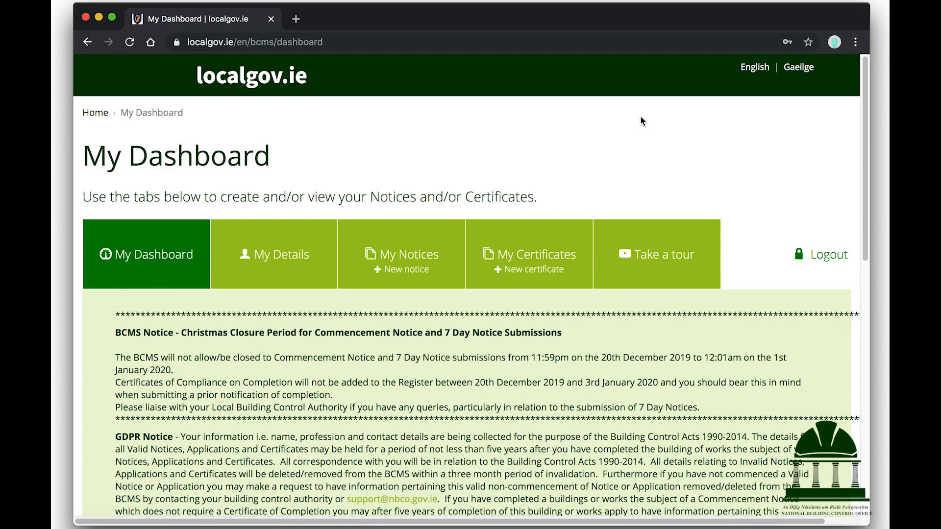
# Start a 'New Commencement Notice with Compliance Documentation' from My Notices
pyautogui.click(402, 274)
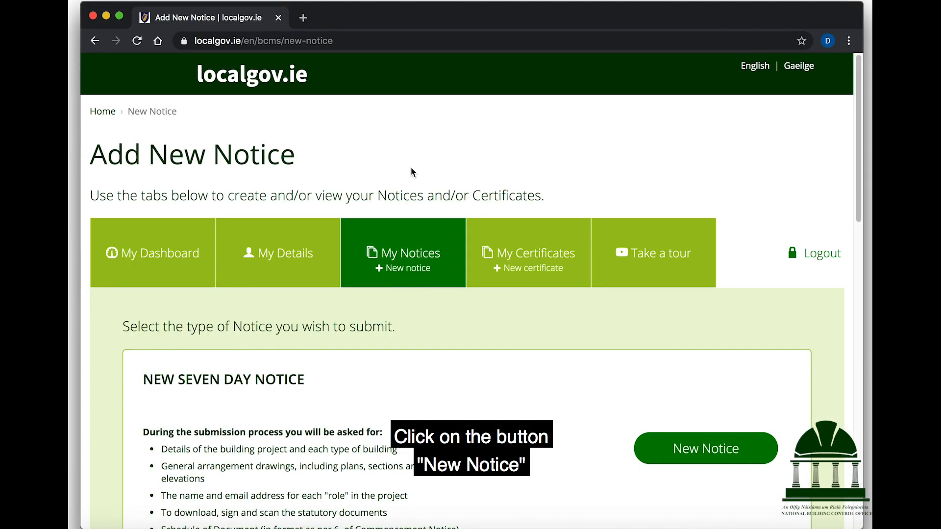
pyautogui.scroll(-4, 411, 171)
pyautogui.scroll(-2, 411, 172)
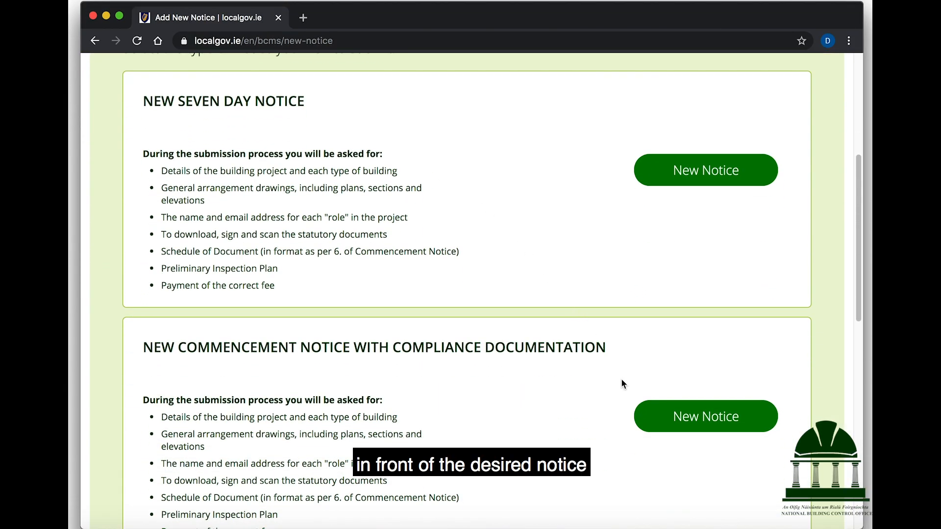
pyautogui.click(664, 416)
pyautogui.scroll(-3, 664, 416)
pyautogui.scroll(-5, 664, 416)
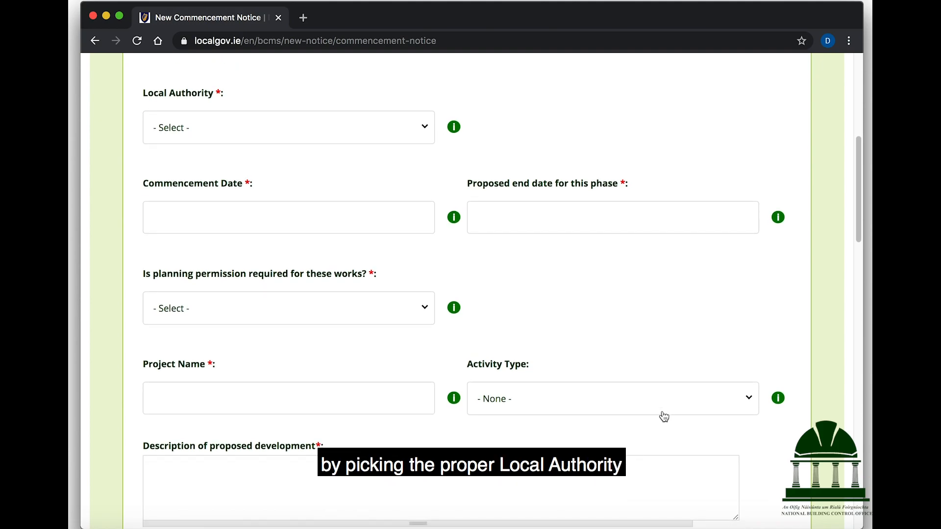
# Choose the notice's Local Authority from the dropdown list
pyautogui.click(401, 129)
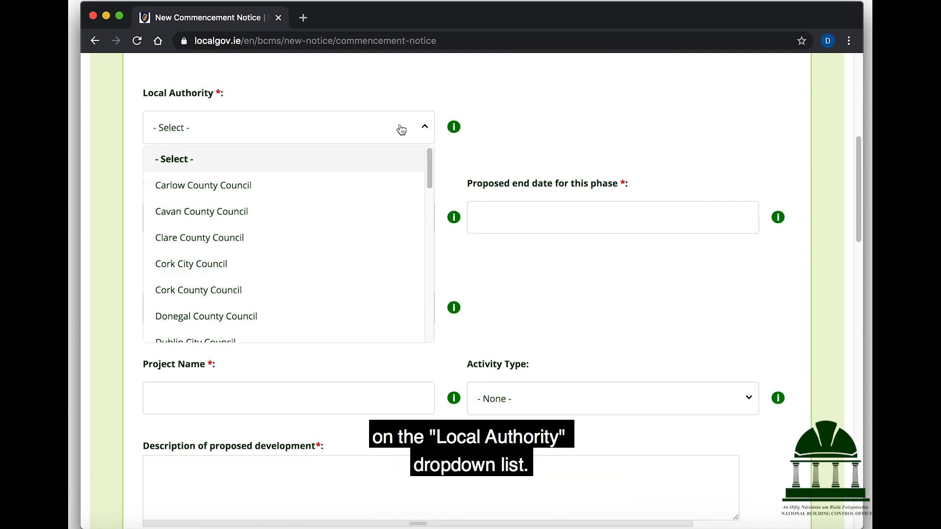
pyautogui.scroll(-5, 371, 170)
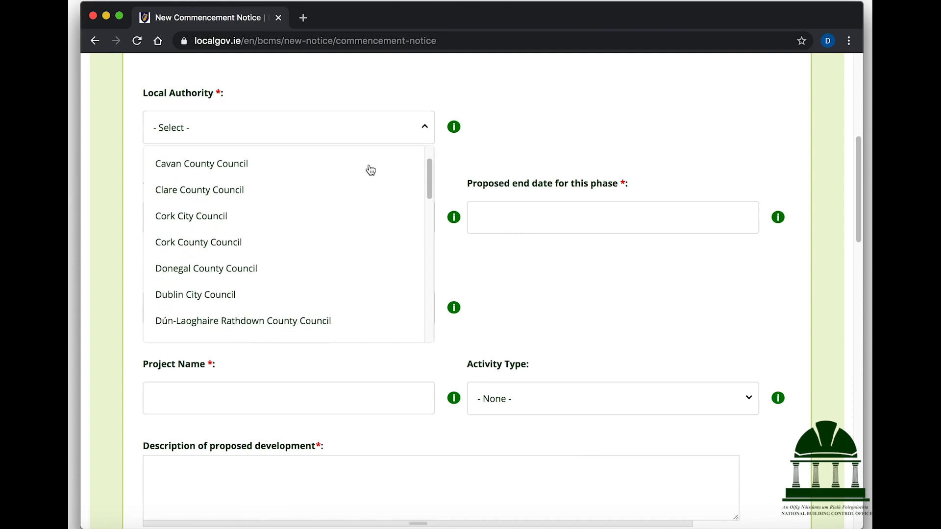
pyautogui.scroll(-6, 370, 170)
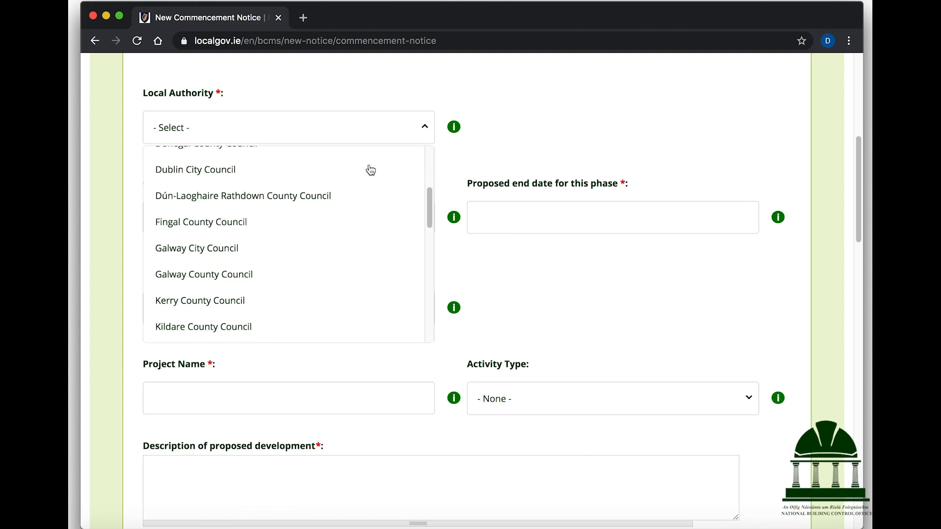
pyautogui.scroll(-3, 370, 170)
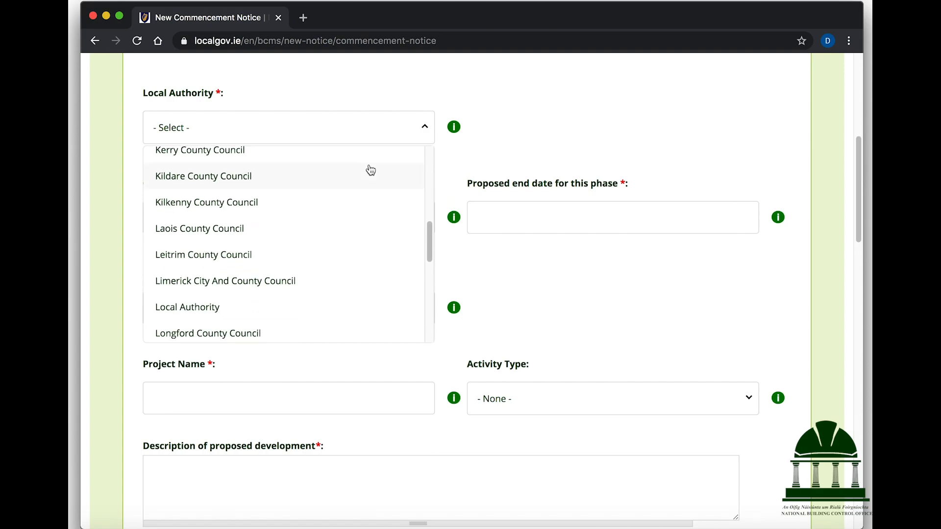
pyautogui.click(247, 305)
# Set the commencement date to 13/04/2020 and the proposed end date to 28/04/2020
pyautogui.click(267, 218)
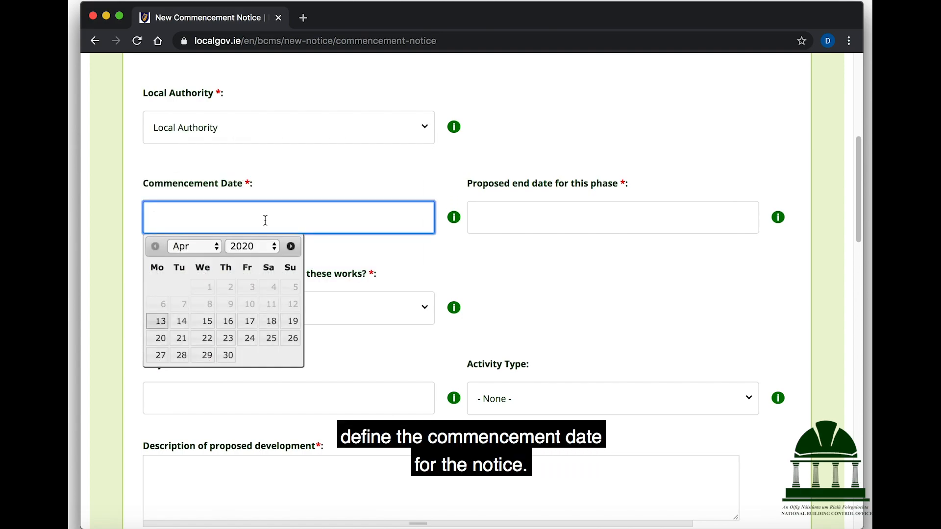
pyautogui.click(166, 321)
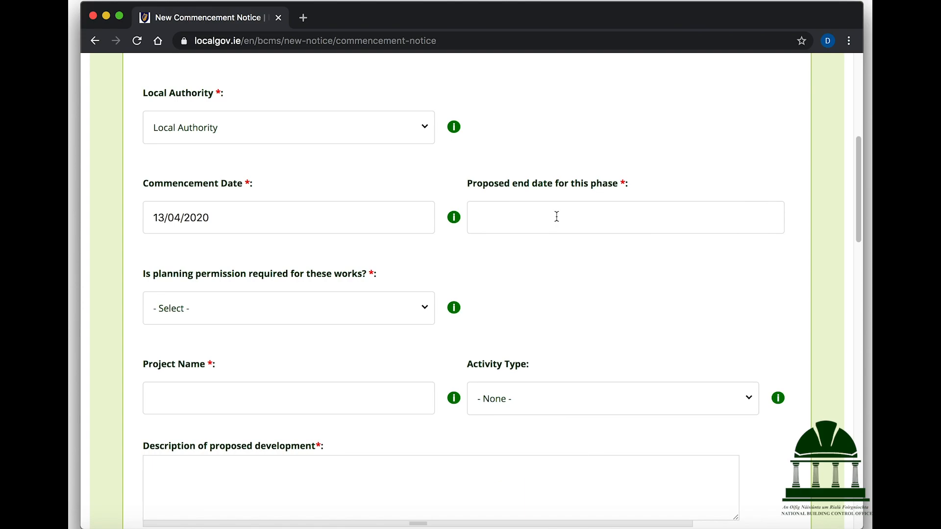
pyautogui.click(557, 216)
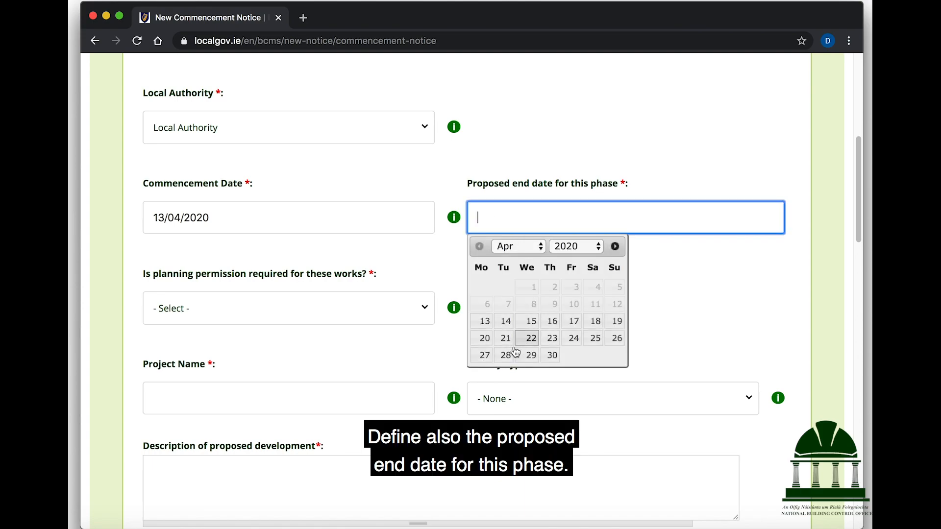
pyautogui.click(506, 355)
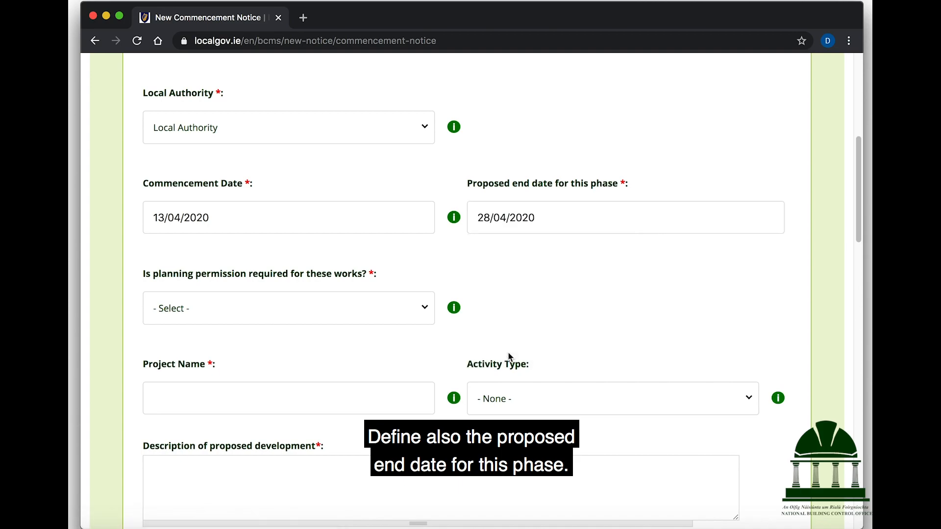
# Set planning permission required to No
pyautogui.click(403, 307)
pyautogui.click(276, 373)
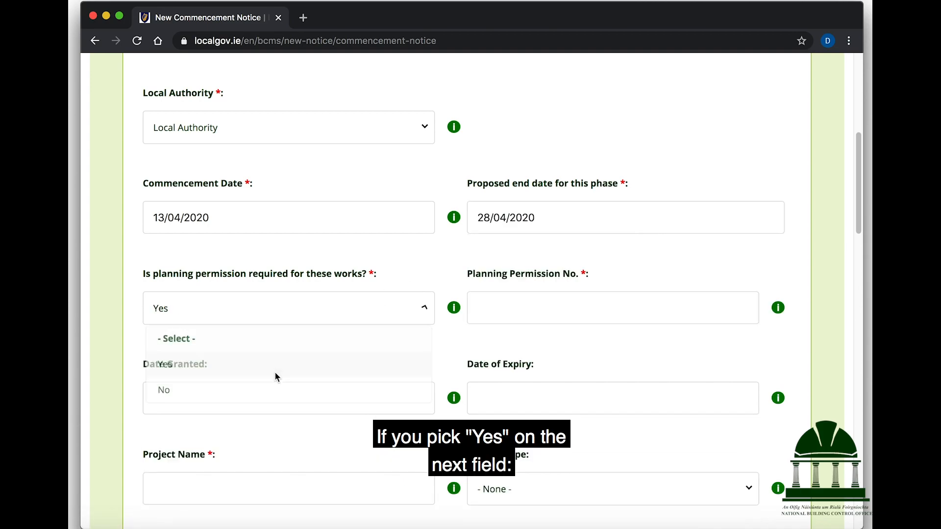
pyautogui.click(342, 301)
pyautogui.click(181, 390)
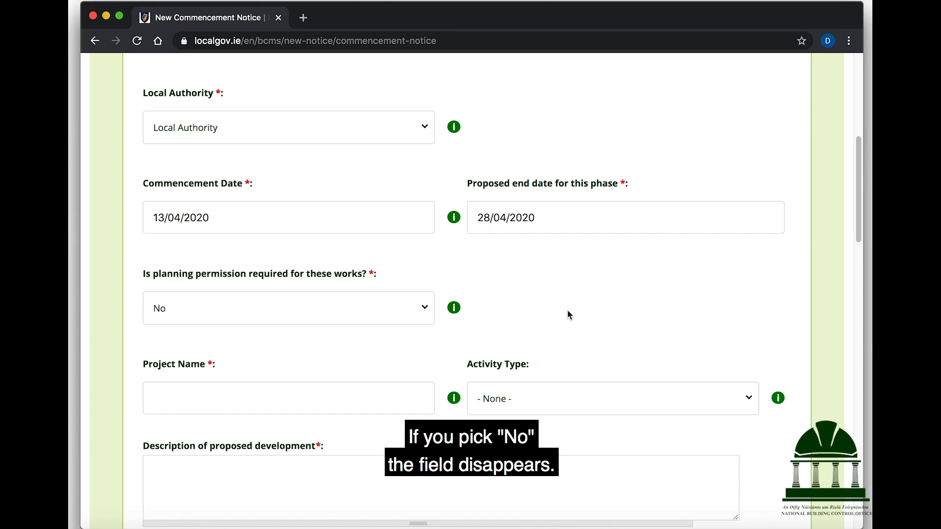
# Paste in the project name and set Activity Type to Other Works (extension / alteration)
pyautogui.scroll(-5, 353, 284)
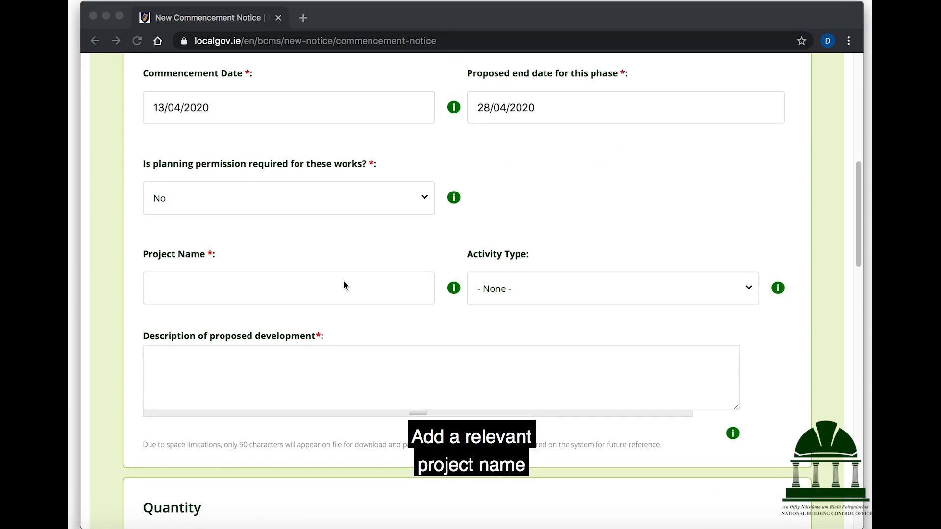
pyautogui.click(310, 280)
pyautogui.click(309, 283)
pyautogui.press('super+v')
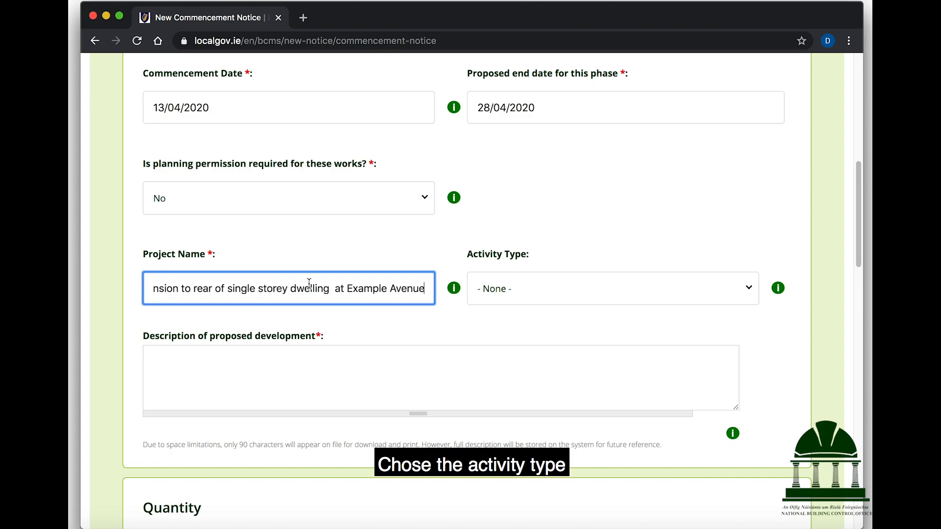
pyautogui.click(539, 294)
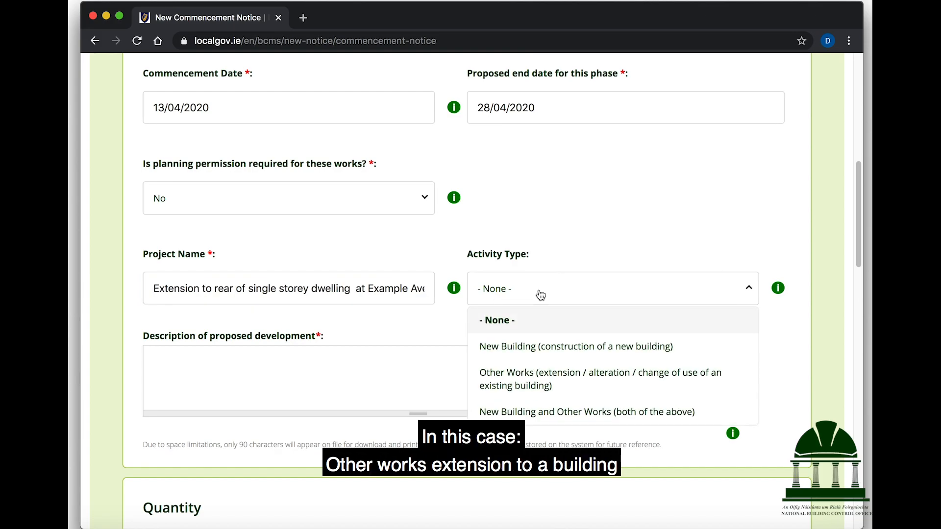
pyautogui.click(539, 385)
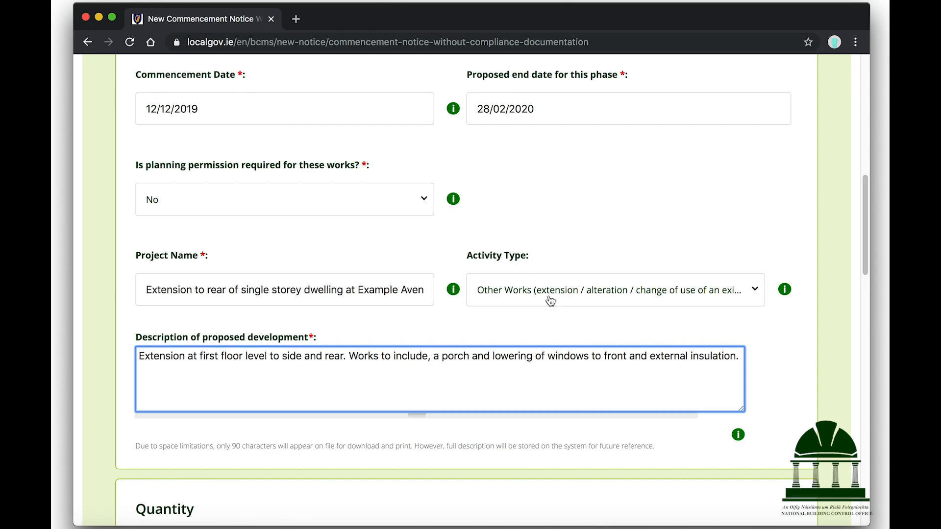
# Enter 1 as Total No. of Buildings and 0 as No. of New Buildings
pyautogui.scroll(-5, 550, 301)
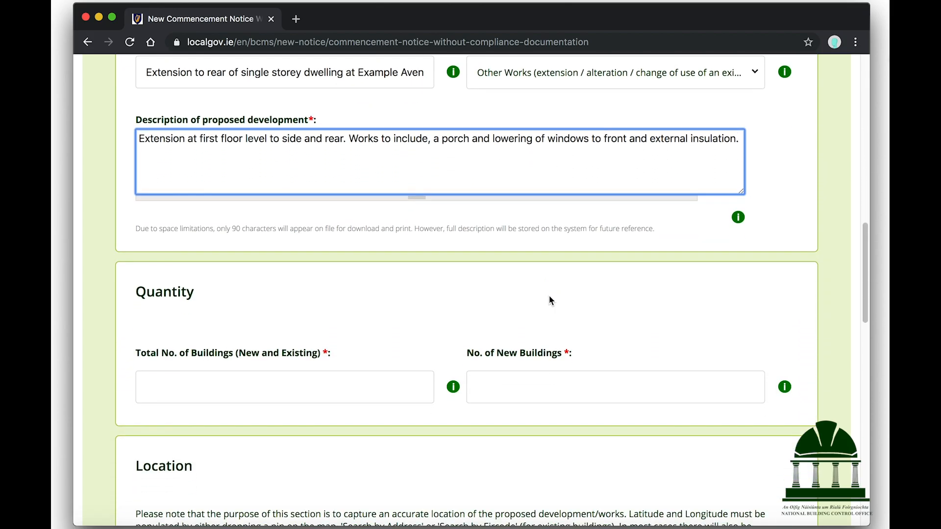
pyautogui.scroll(-1, 550, 300)
pyautogui.moveTo(455, 331)
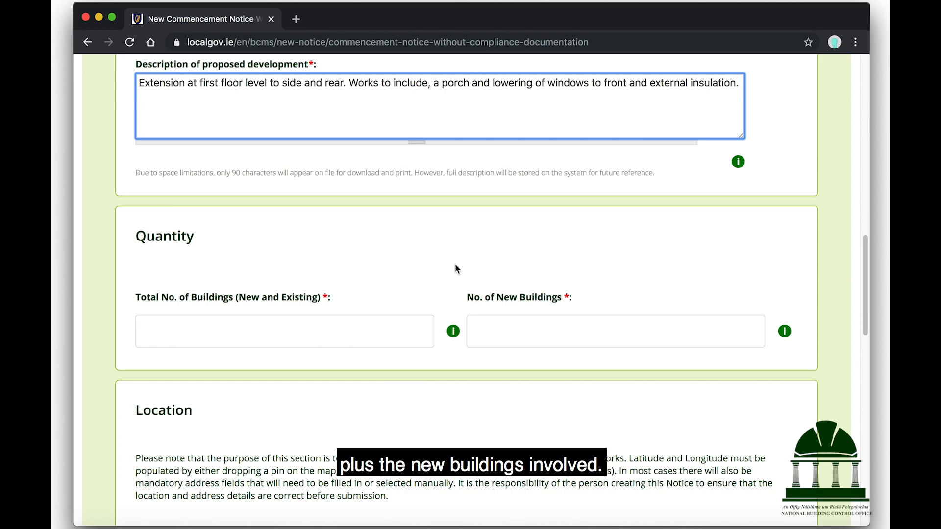
pyautogui.click(341, 325)
pyautogui.write('1')
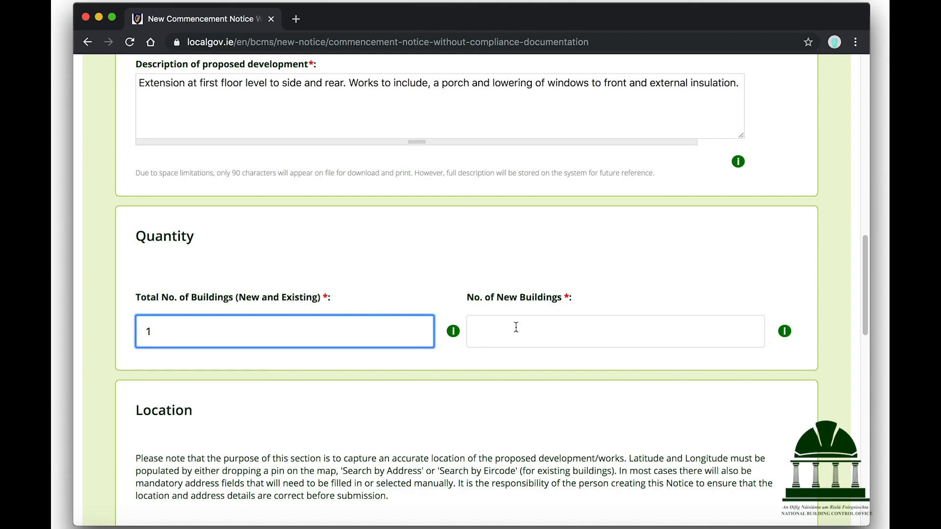
pyautogui.click(582, 328)
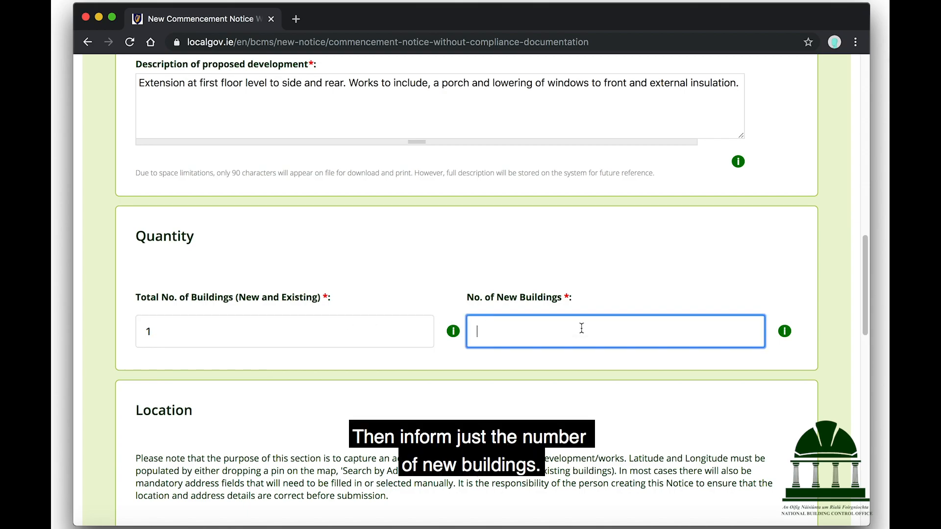
pyautogui.moveTo(786, 335)
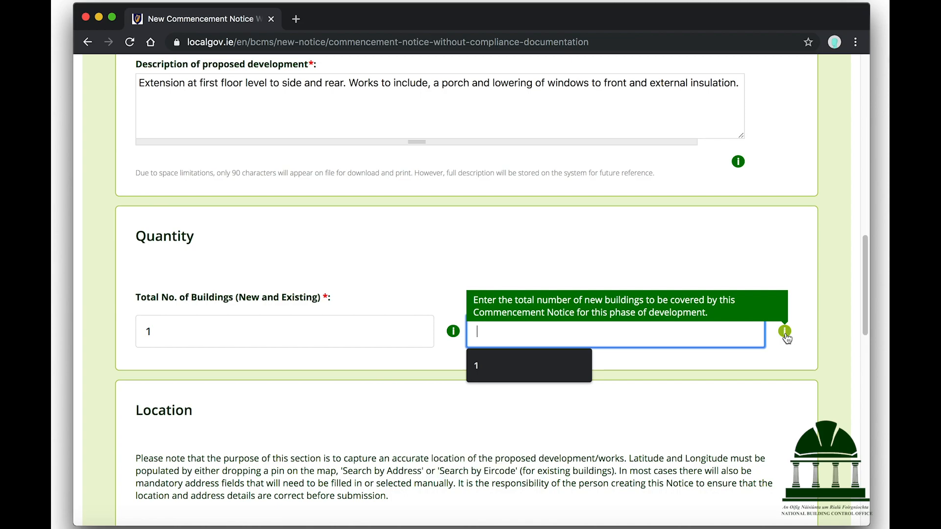
pyautogui.write('0')
pyautogui.scroll(-2, 351, 283)
pyautogui.scroll(-2, 350, 284)
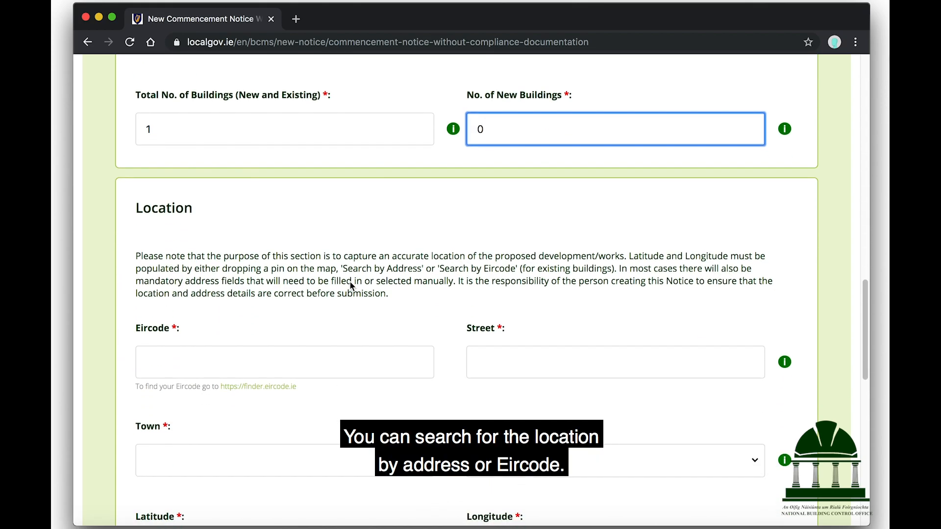
pyautogui.scroll(-3, 350, 282)
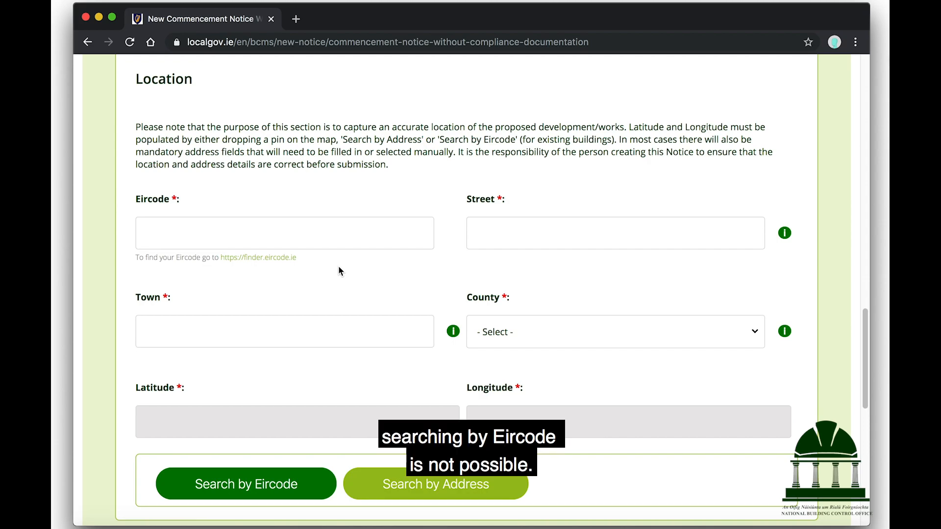
# Look up 'City Hall Dublin' in Eircode Finder and select its Eircode D02 NP93
pyautogui.click(288, 259)
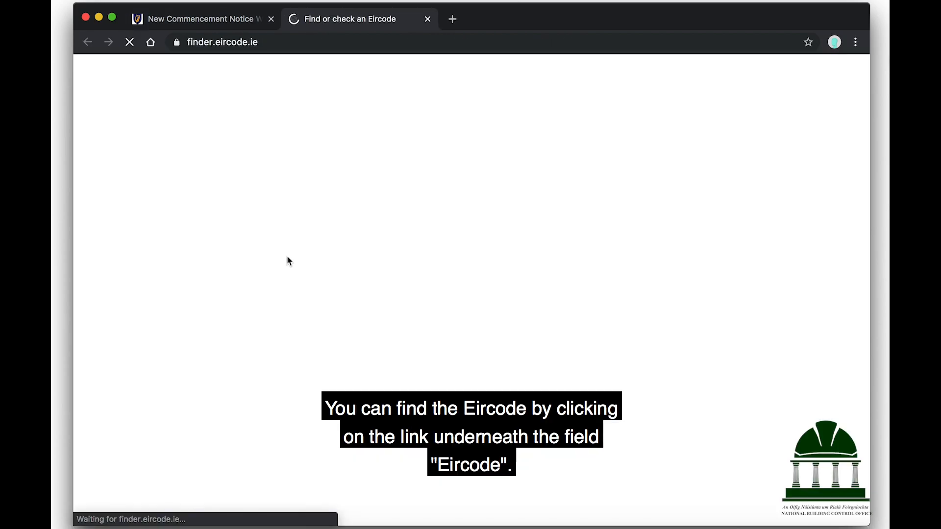
pyautogui.write('City Hall')
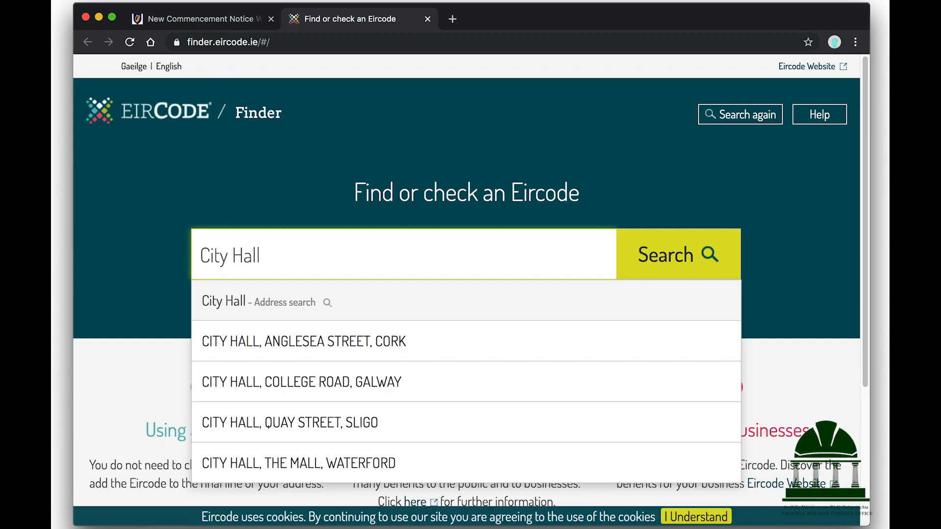
pyautogui.write(' Dubl')
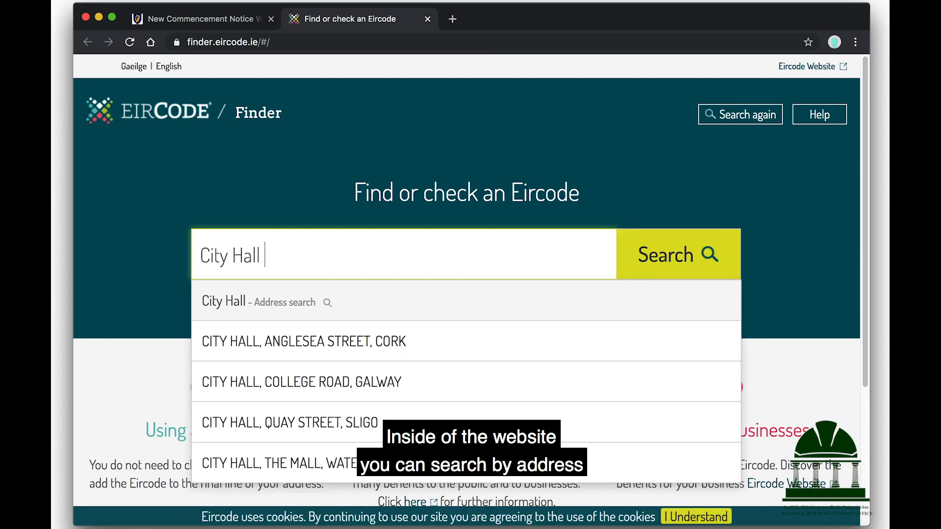
pyautogui.write('in')
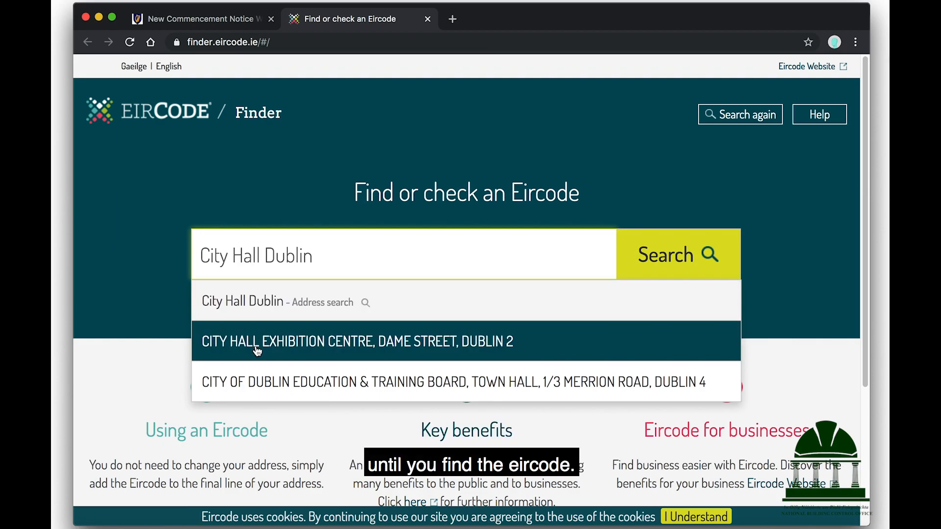
pyautogui.click(257, 350)
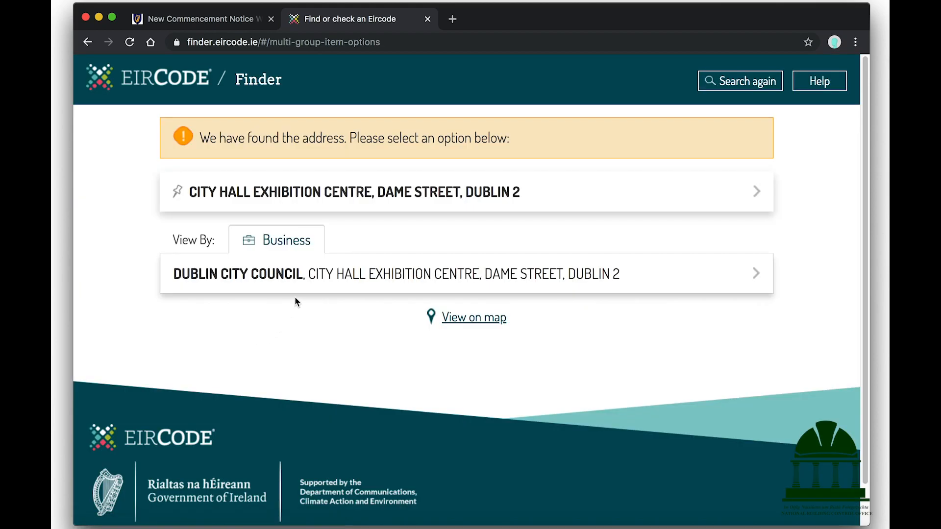
pyautogui.click(311, 274)
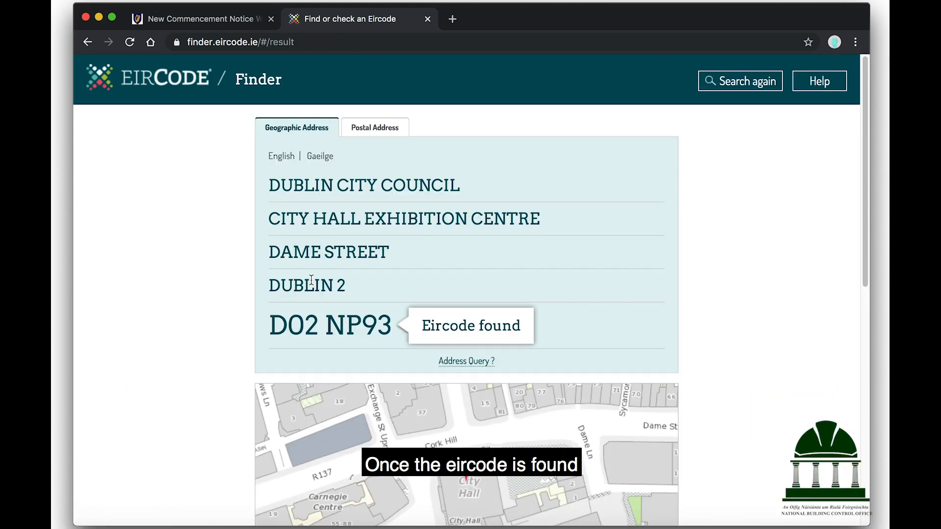
pyautogui.tripleClick(316, 329)
pyautogui.press('super+c')
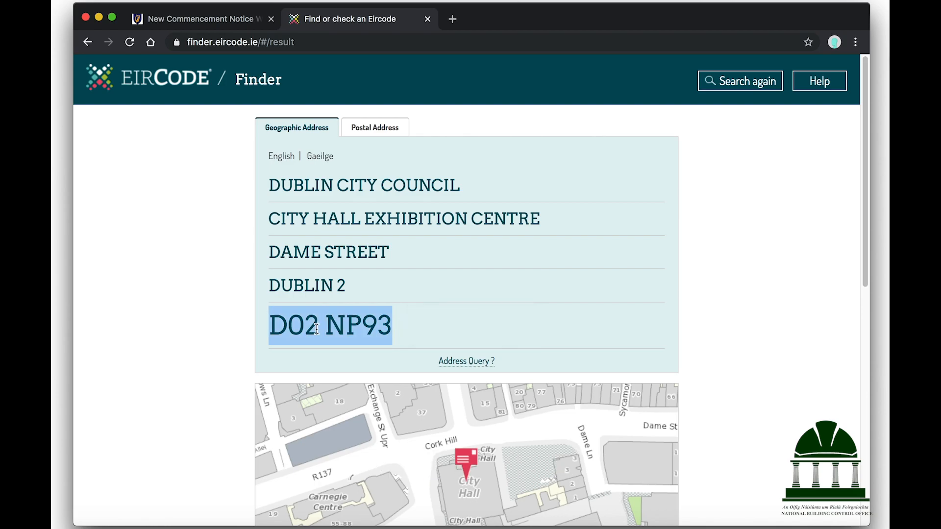
pyautogui.click(427, 19)
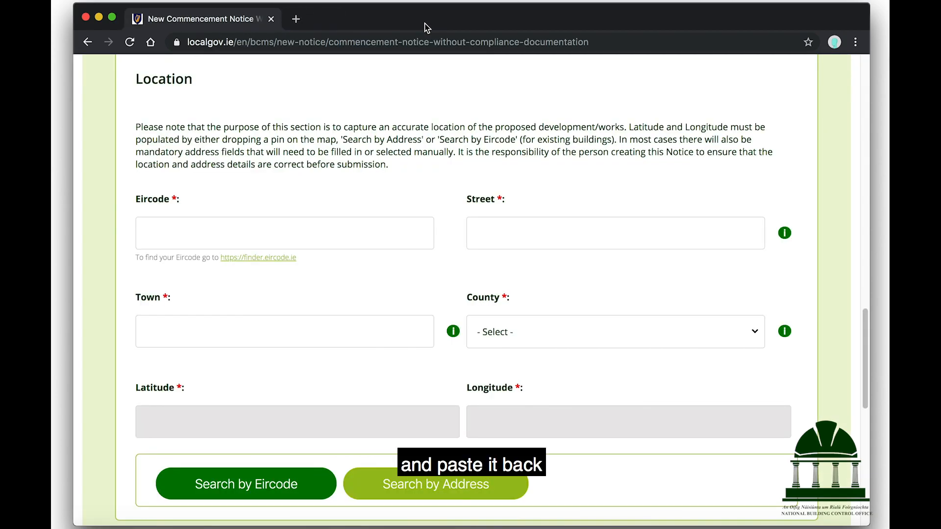
pyautogui.click(191, 233)
pyautogui.press('super+v')
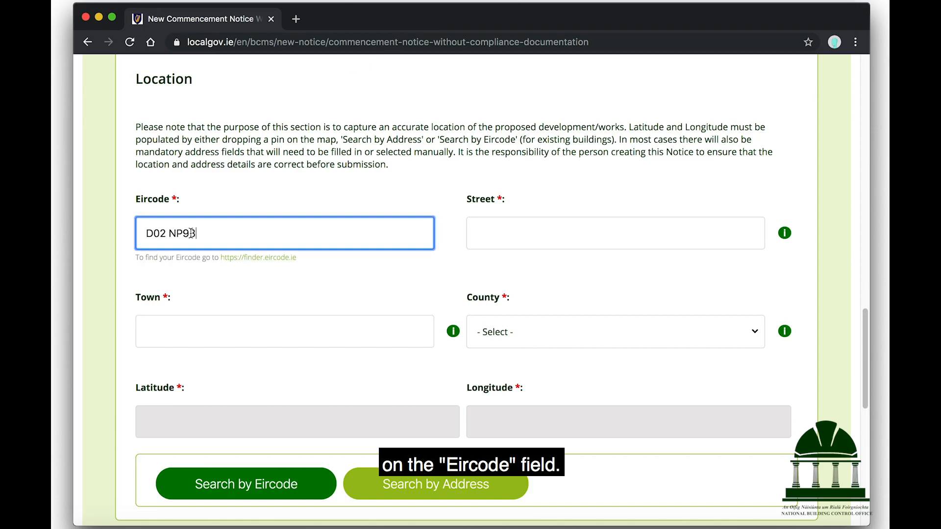
pyautogui.click(228, 486)
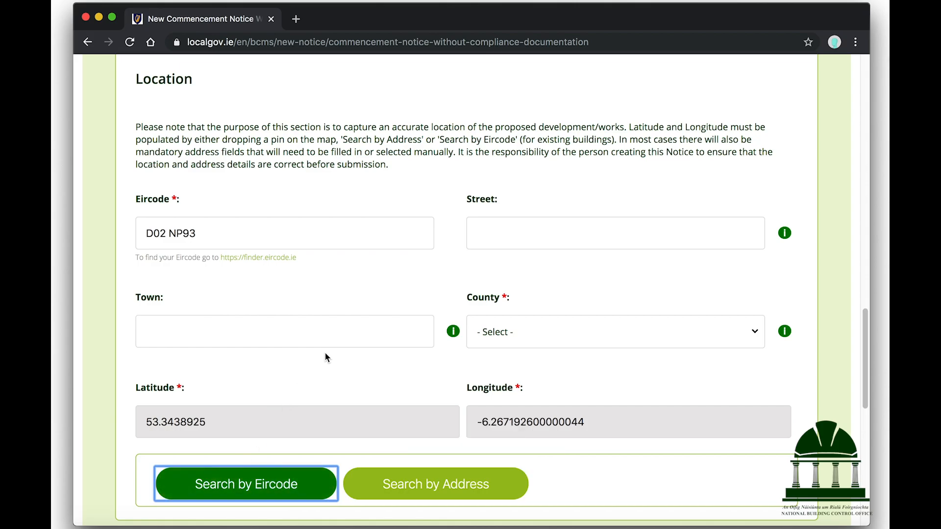
pyautogui.scroll(-5, 324, 352)
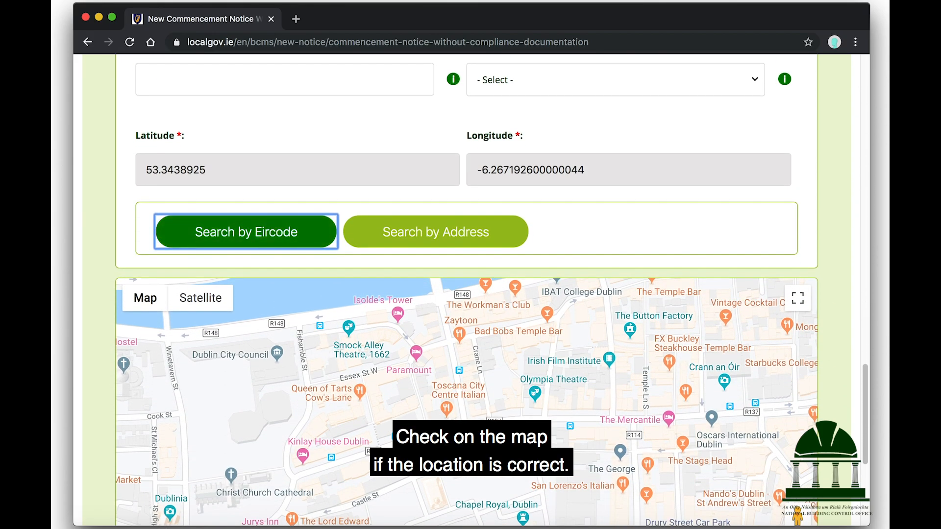
pyautogui.scroll(4, 467, 294)
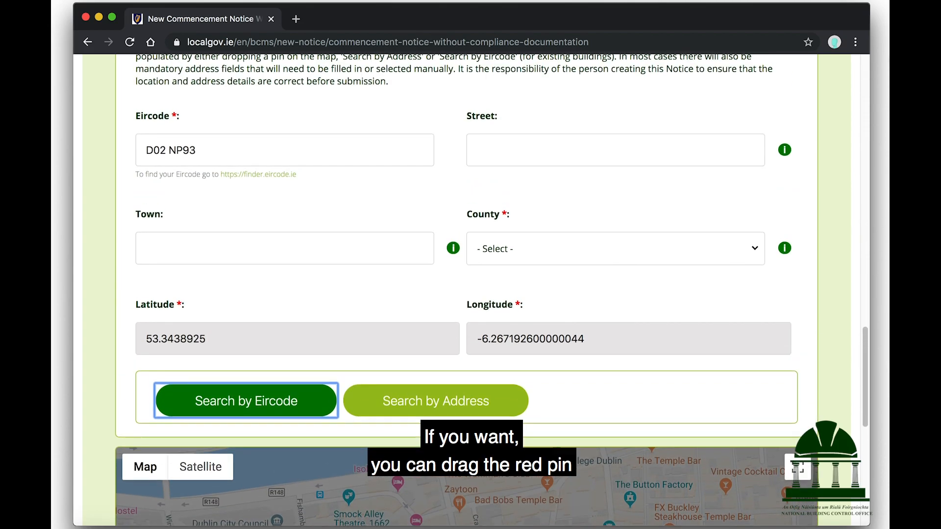
# Enter Street '2 Dame Street', Town 'Dublin' and County Dublin City
pyautogui.click(533, 151)
pyautogui.write('2 Dame Street')
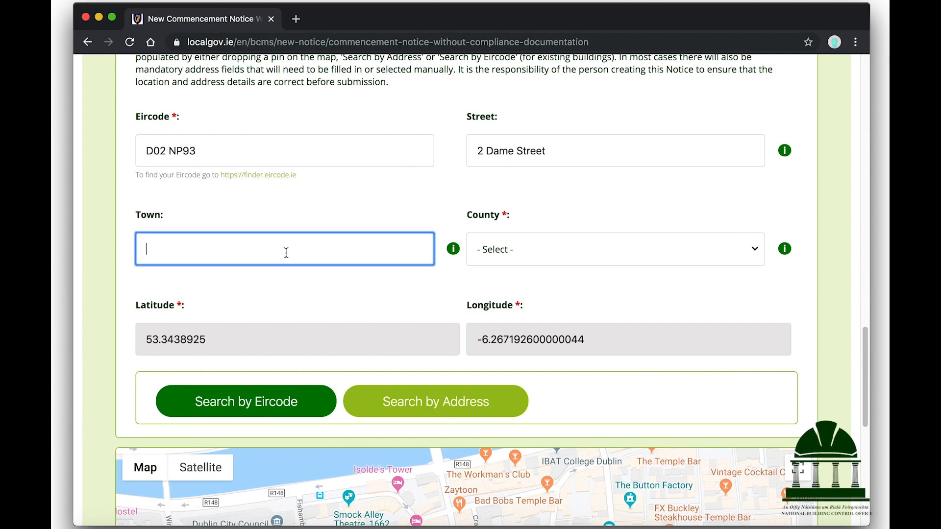
pyautogui.click(286, 252)
pyautogui.write('Dublin')
pyautogui.click(506, 250)
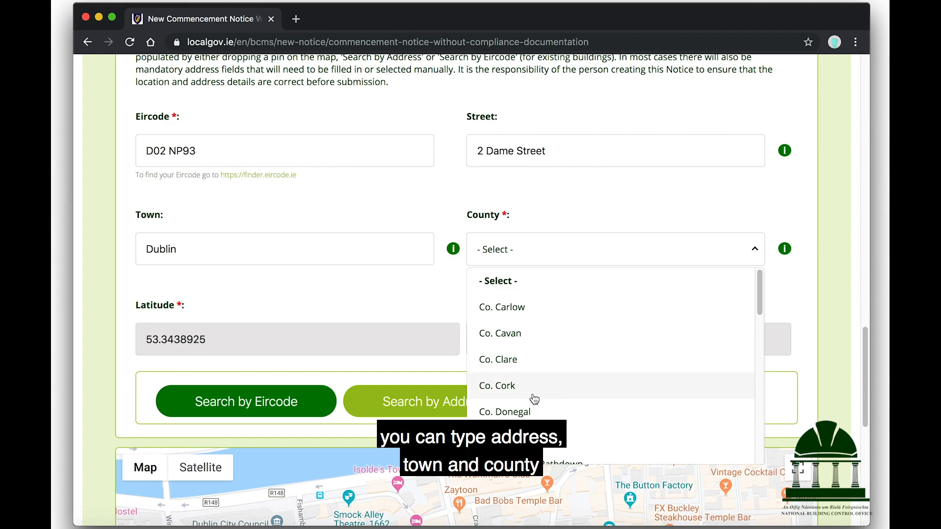
pyautogui.click(534, 438)
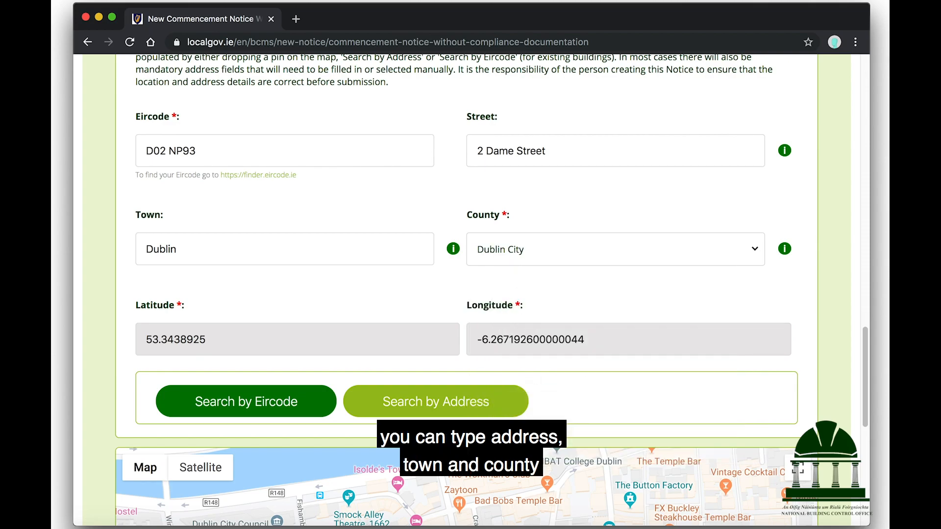
pyautogui.scroll(-3, 422, 281)
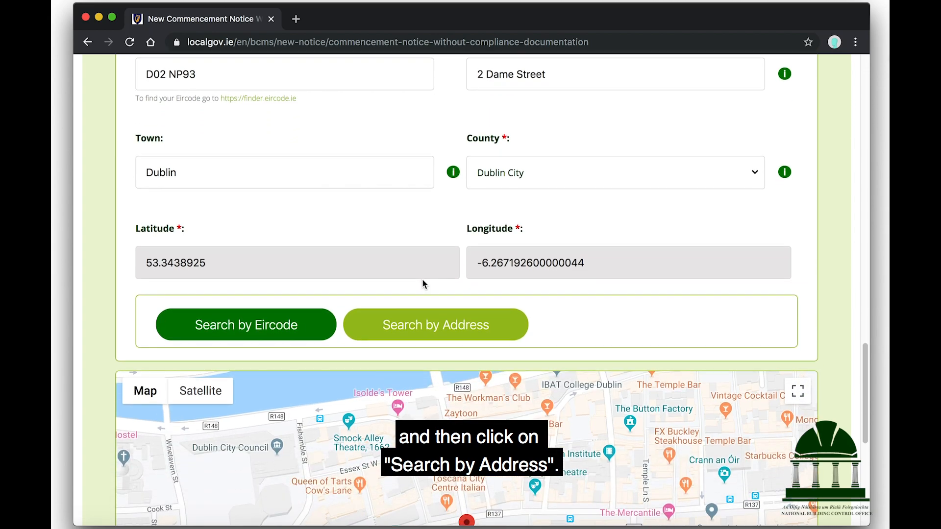
pyautogui.scroll(-14, 422, 284)
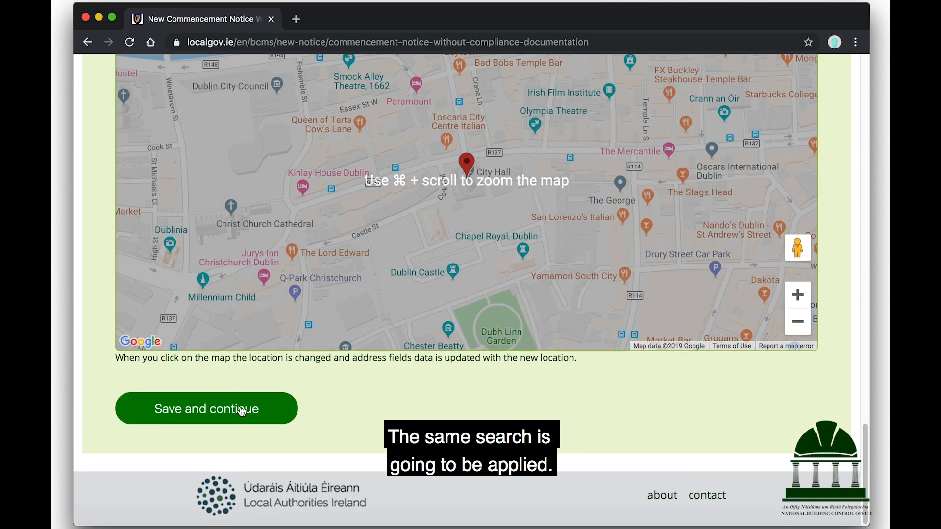
# Save the project particulars and review the summary down to the Dame Street location
pyautogui.click(242, 411)
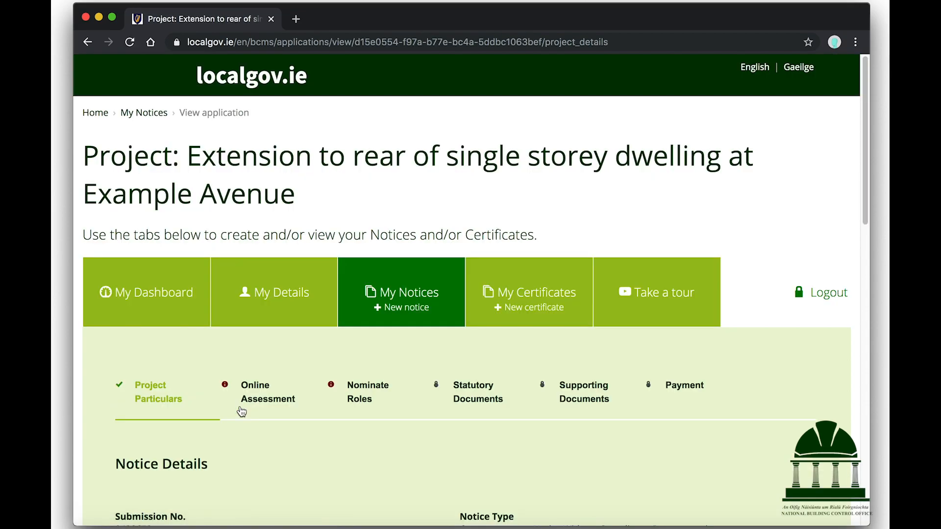
pyautogui.scroll(-5, 480, 265)
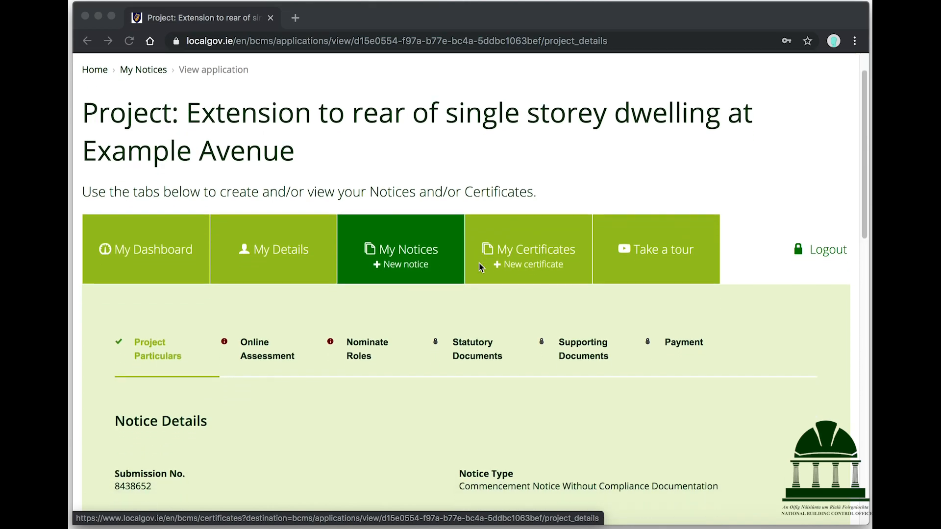
pyautogui.scroll(-3, 480, 265)
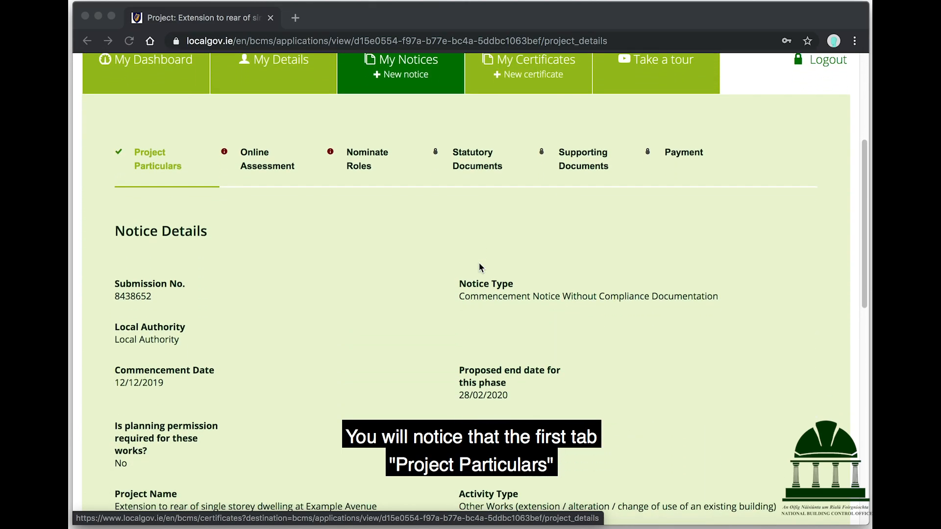
pyautogui.scroll(-5, 479, 267)
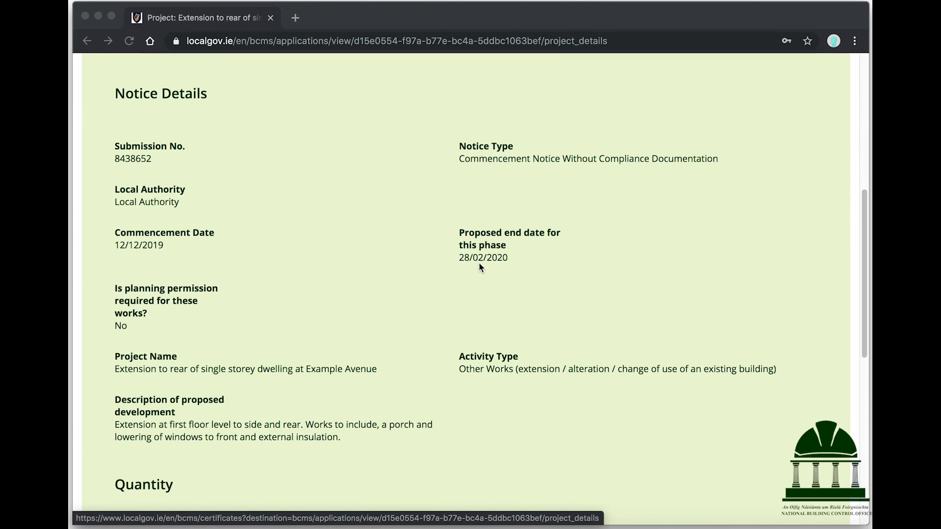
pyautogui.scroll(-5, 480, 267)
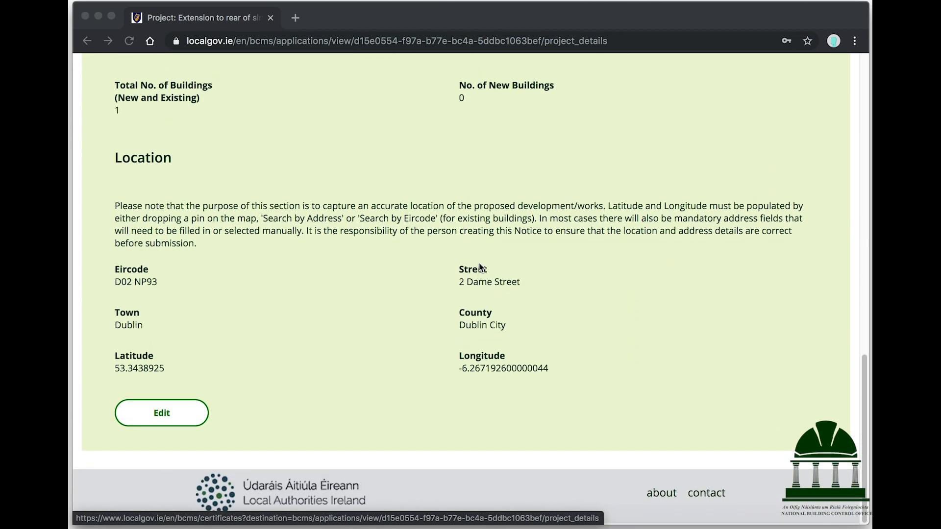
pyautogui.click(165, 421)
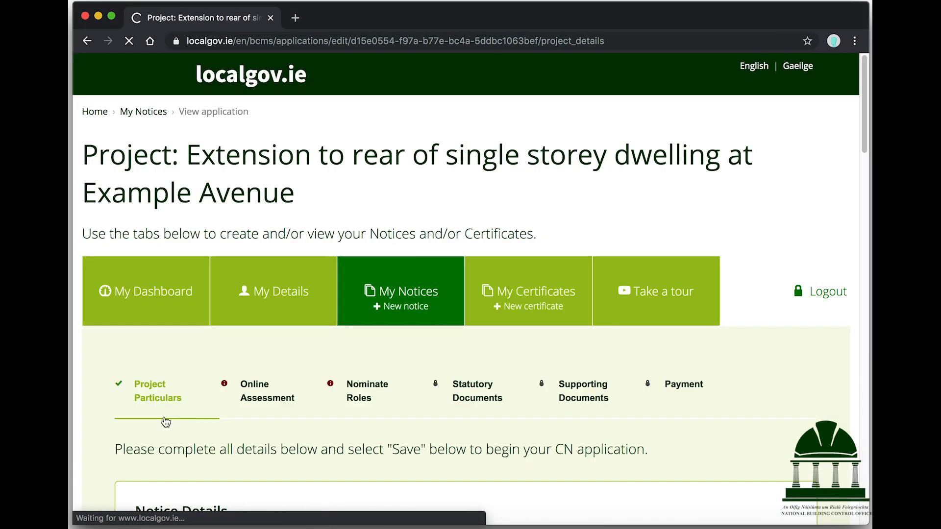
pyautogui.scroll(-3, 294, 352)
pyautogui.scroll(-10, 293, 351)
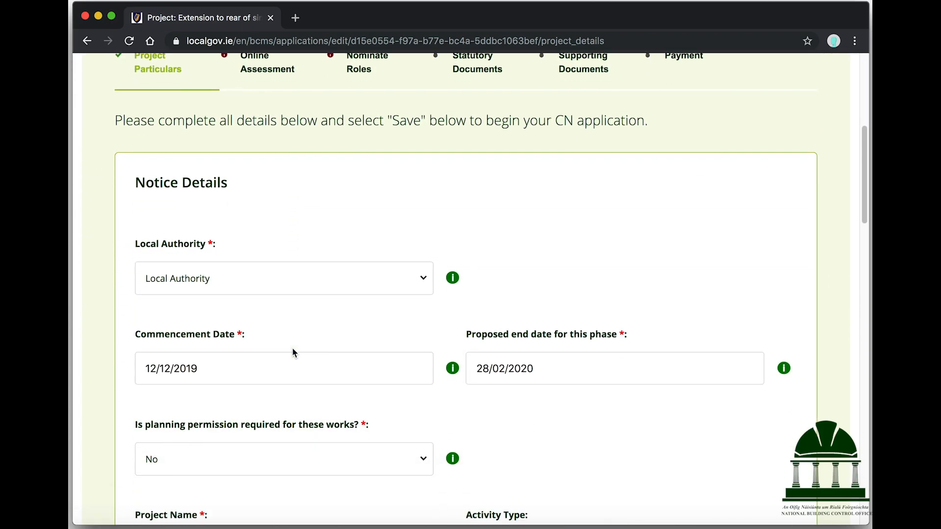
pyautogui.scroll(-14, 292, 348)
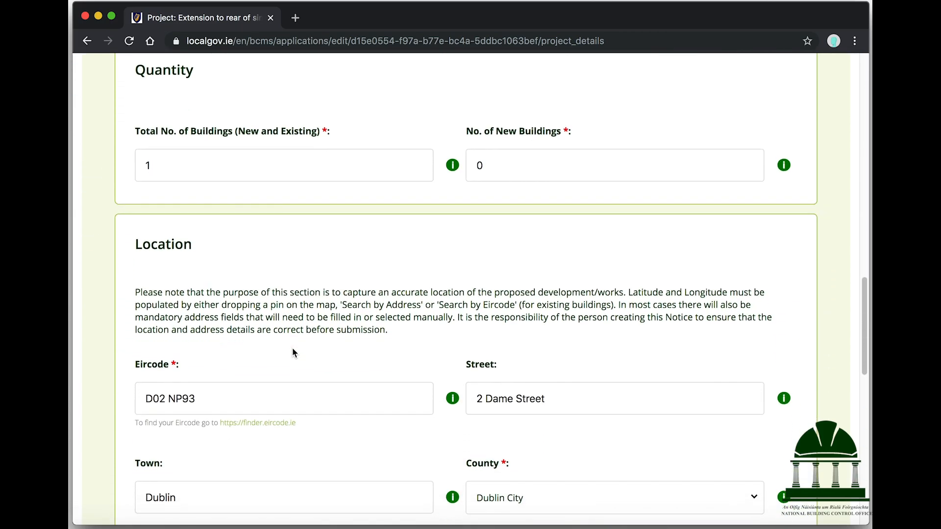
pyautogui.scroll(-3, 292, 348)
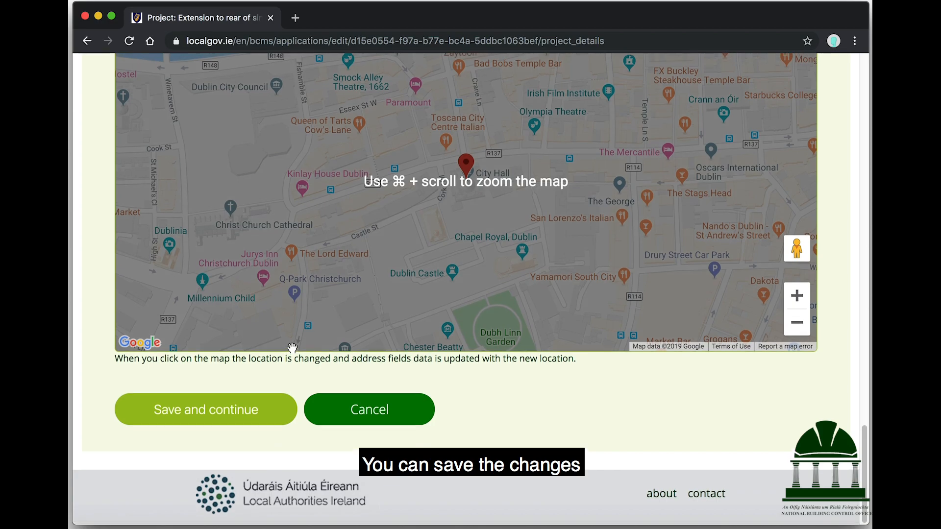
pyautogui.click(355, 413)
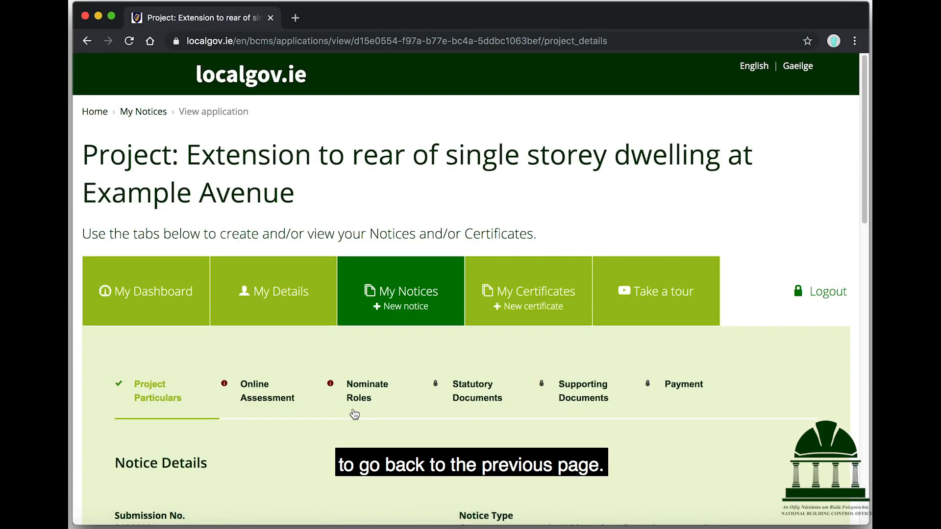
# Add a new building from the Online Assessment tab
pyautogui.click(265, 392)
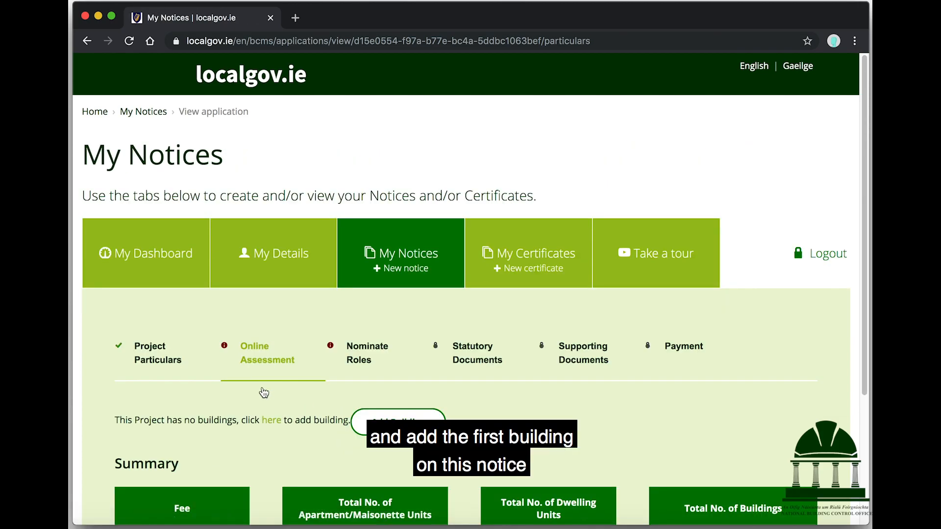
pyautogui.scroll(-4, 264, 392)
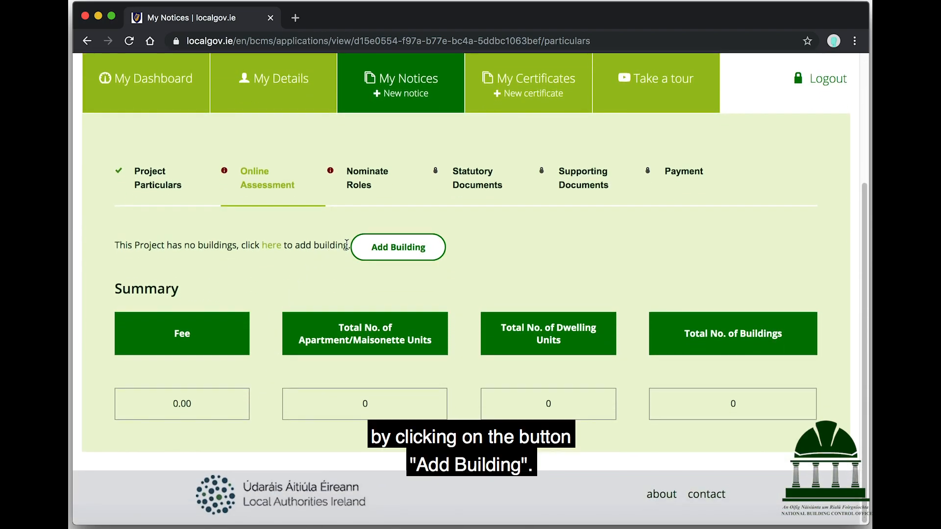
pyautogui.click(373, 250)
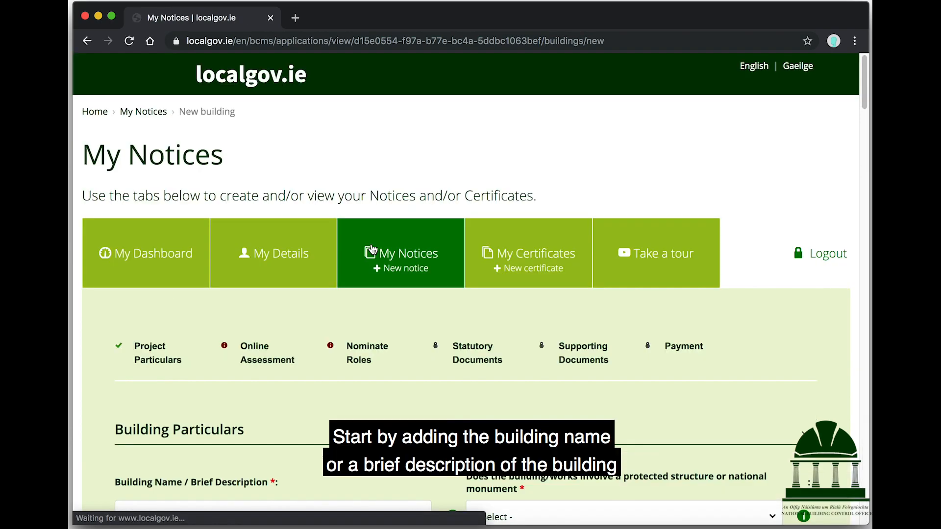
# Describe the building as 'Extension to side and rear' and set protected structure to No
pyautogui.scroll(-4, 372, 250)
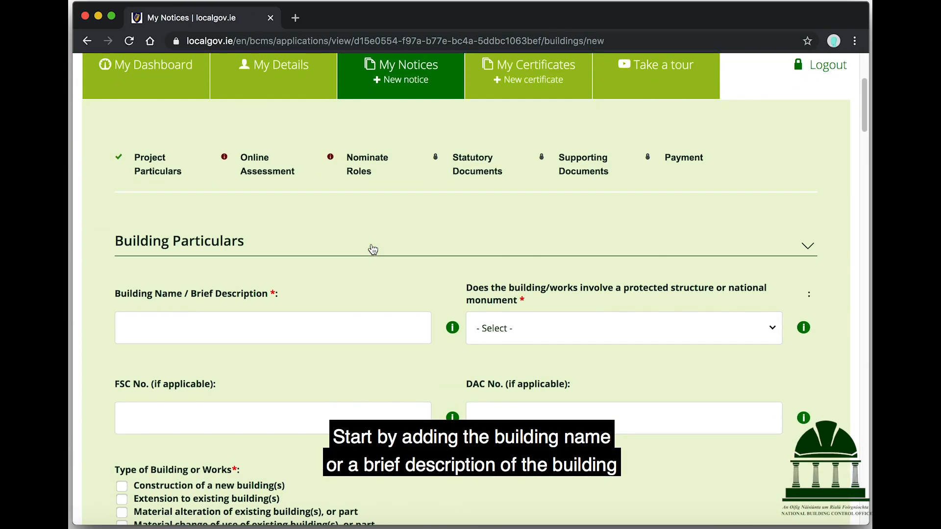
pyautogui.moveTo(450, 329)
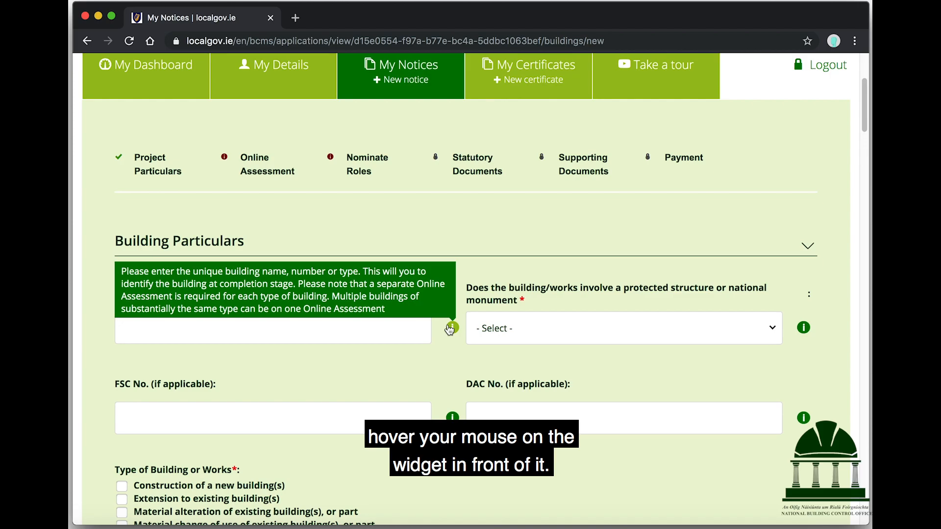
pyautogui.write('Extension to side and rear')
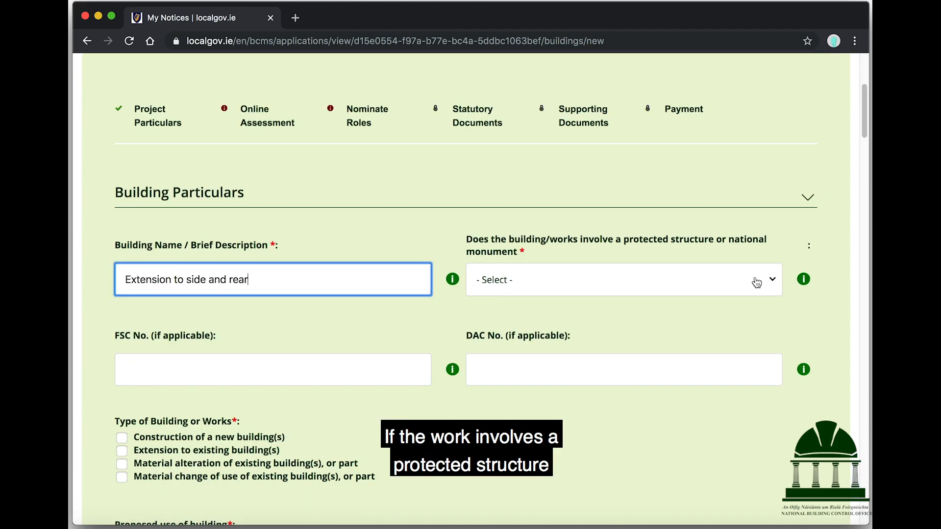
pyautogui.click(757, 283)
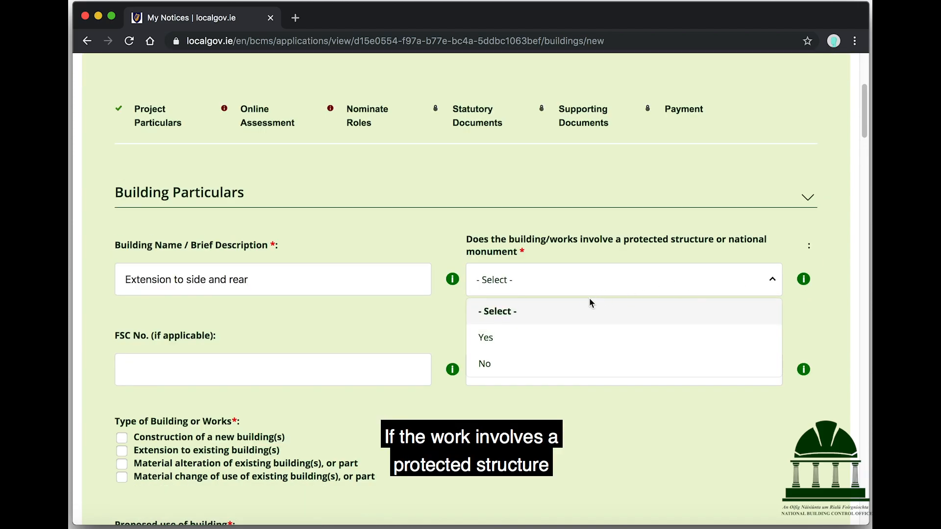
pyautogui.click(561, 330)
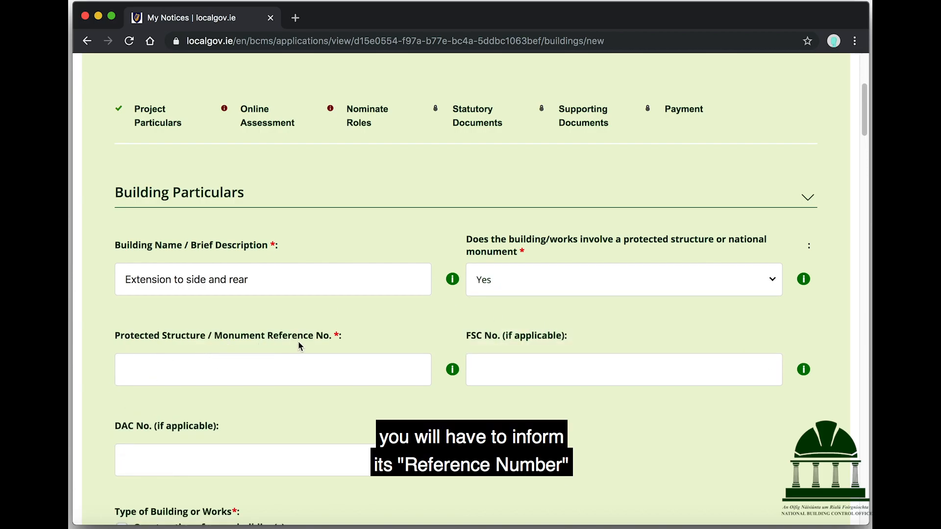
pyautogui.click(577, 288)
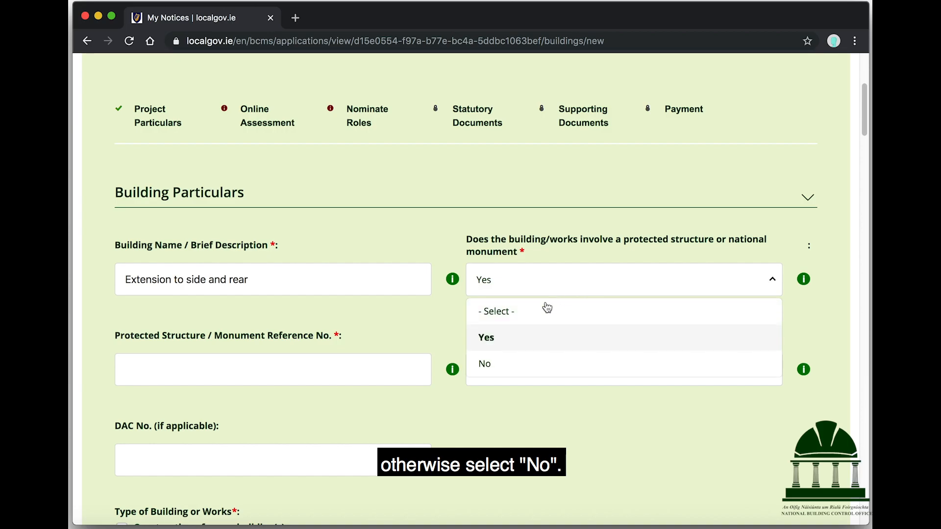
pyautogui.click(516, 357)
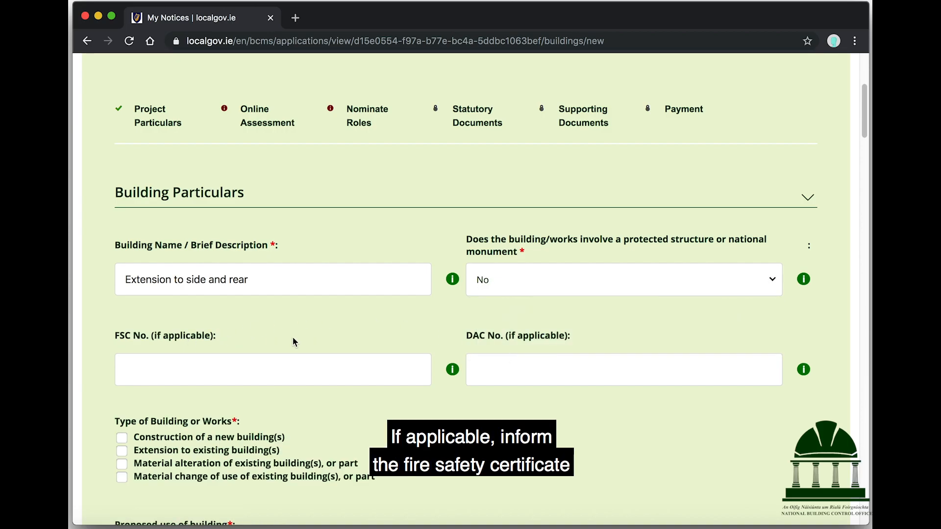
# Tick 'Extension to existing building(s)' under Type of Building or Works
pyautogui.moveTo(450, 370)
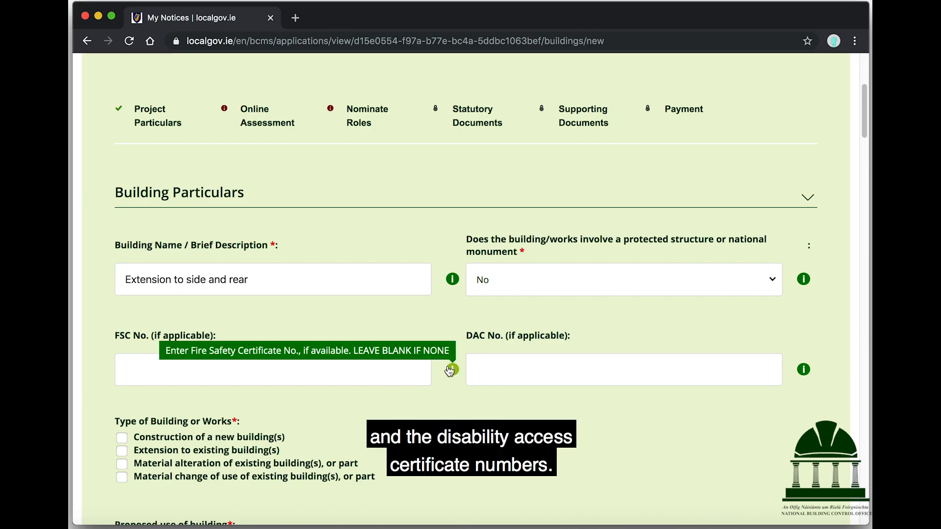
pyautogui.click(427, 369)
pyautogui.scroll(-5, 434, 326)
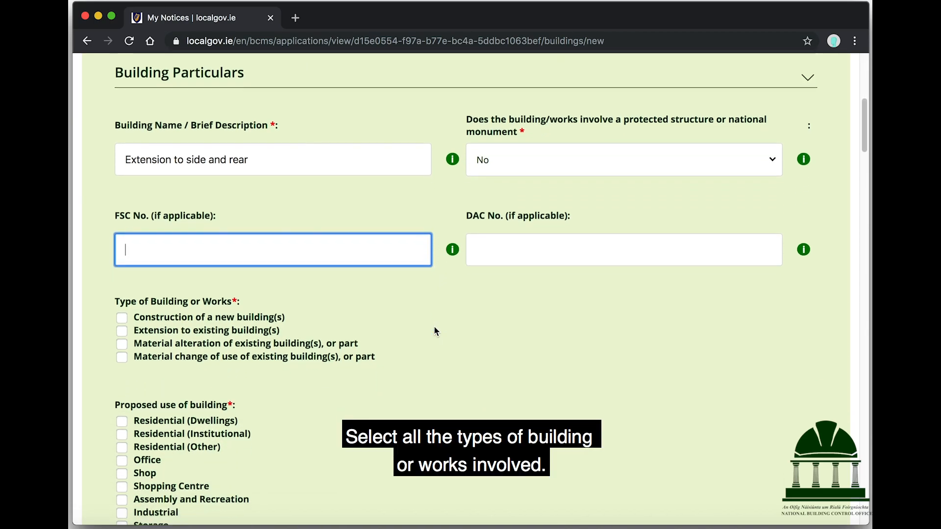
pyautogui.click(122, 308)
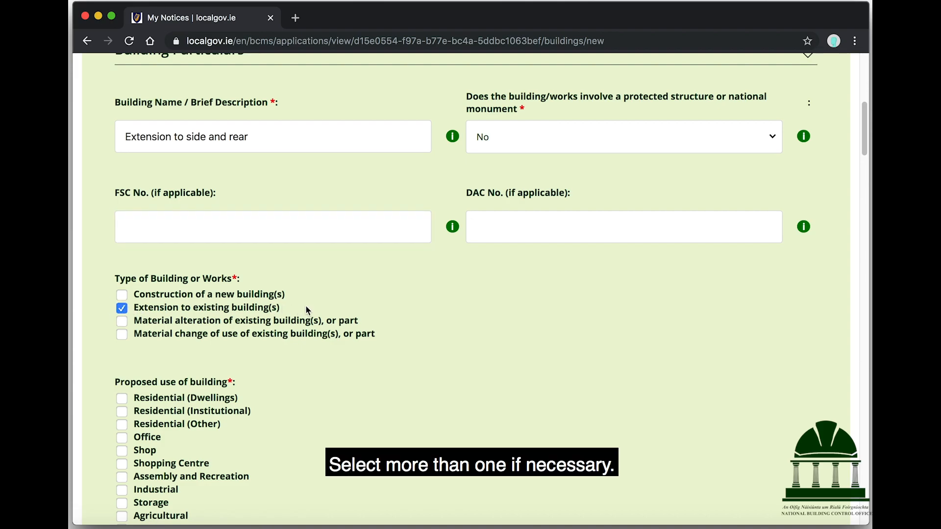
pyautogui.scroll(-4, 305, 304)
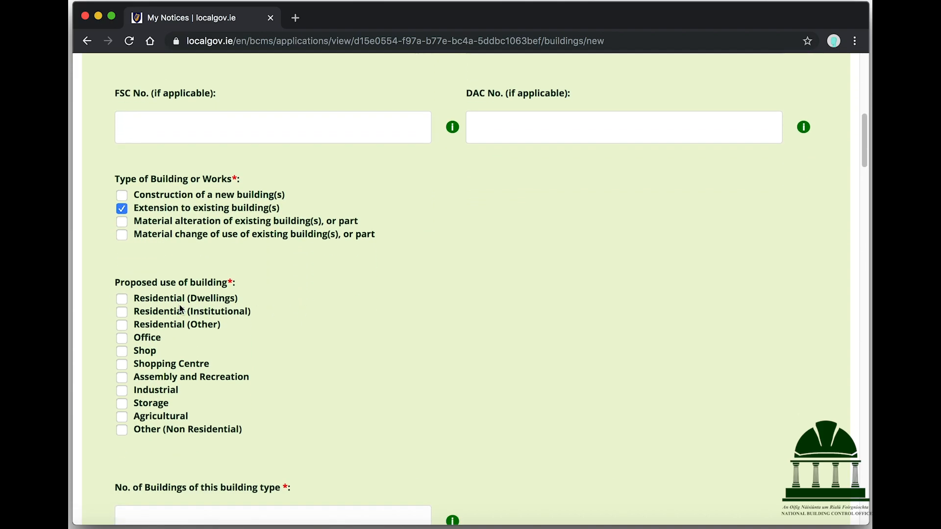
# Set the proposed use to Residential (Dwellings), Dwelling house(s), Detached, with 1 building
pyautogui.click(123, 299)
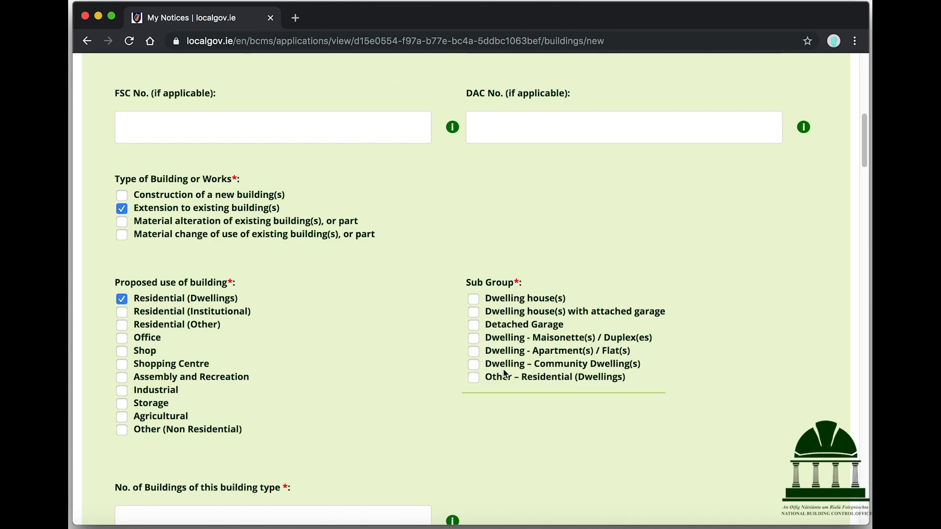
pyautogui.click(508, 301)
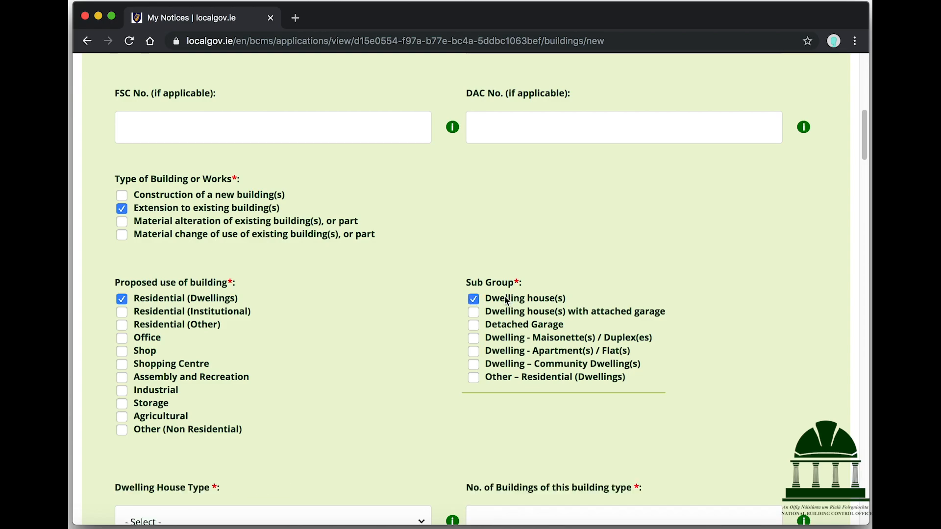
pyautogui.scroll(-5, 358, 316)
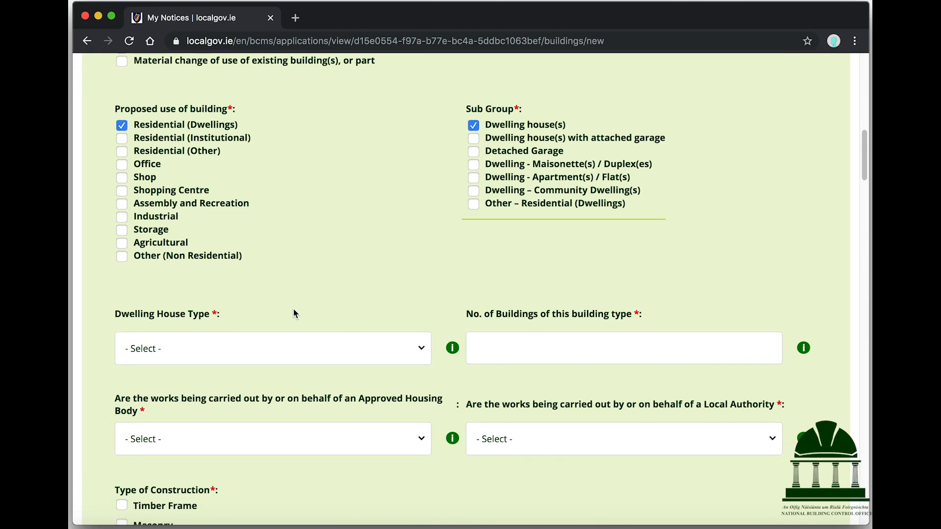
pyautogui.moveTo(453, 349)
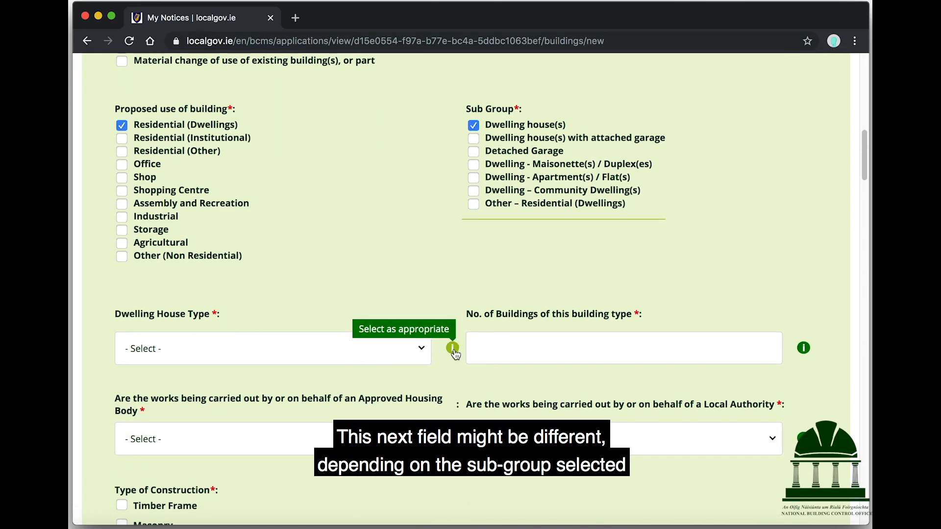
pyautogui.click(418, 351)
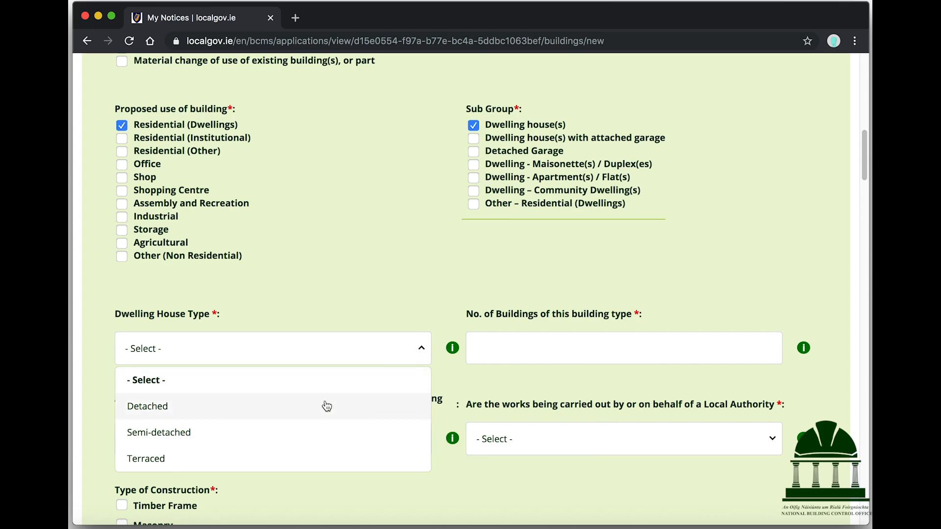
pyautogui.click(327, 406)
pyautogui.click(469, 345)
pyautogui.write('1')
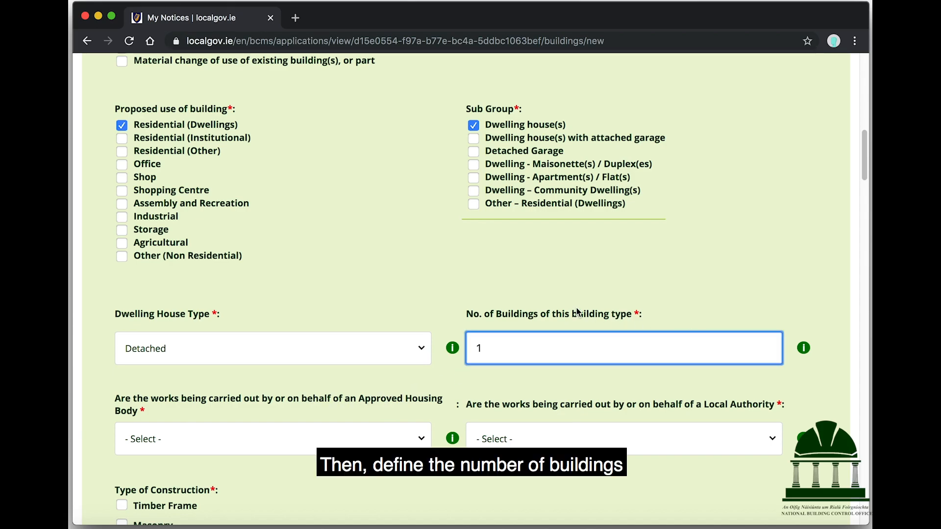
# Answer No to both the approved housing body and local authority questions
pyautogui.scroll(-1, 469, 285)
pyautogui.scroll(-1, 468, 283)
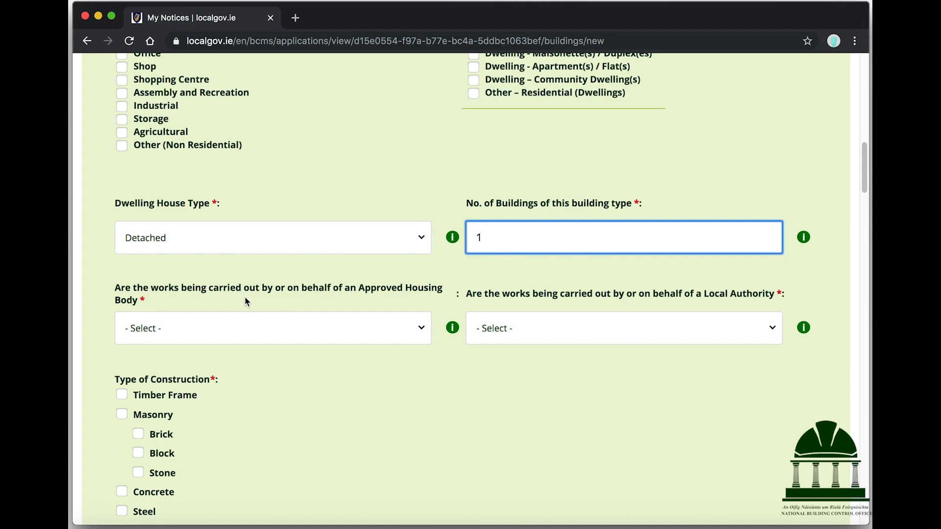
pyautogui.click(418, 329)
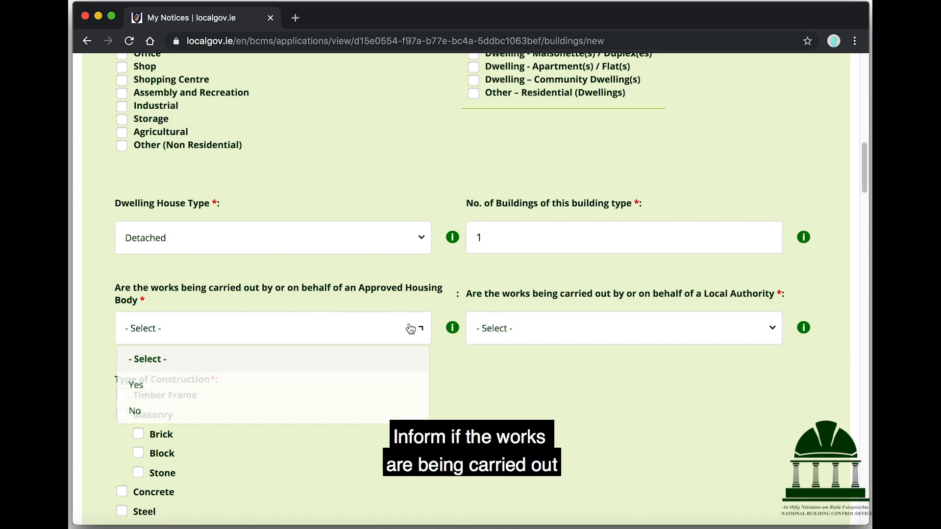
pyautogui.click(309, 387)
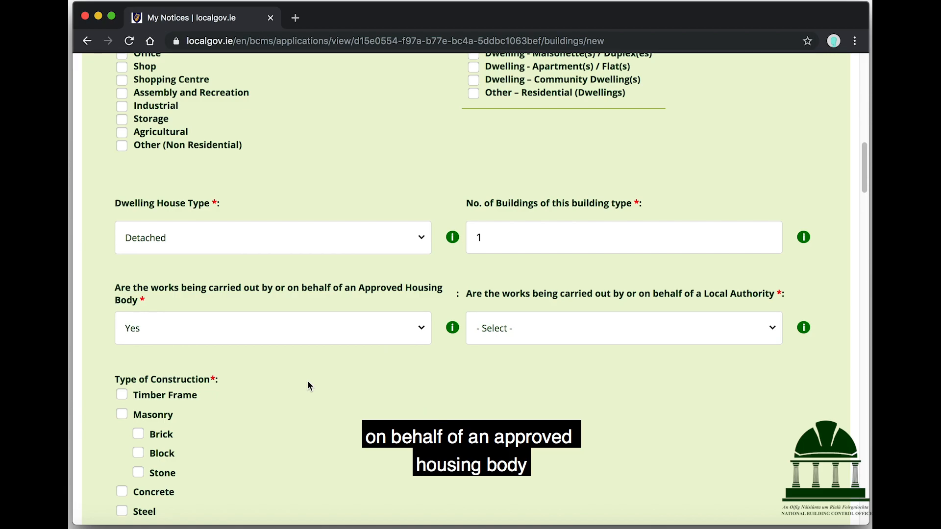
pyautogui.click(513, 330)
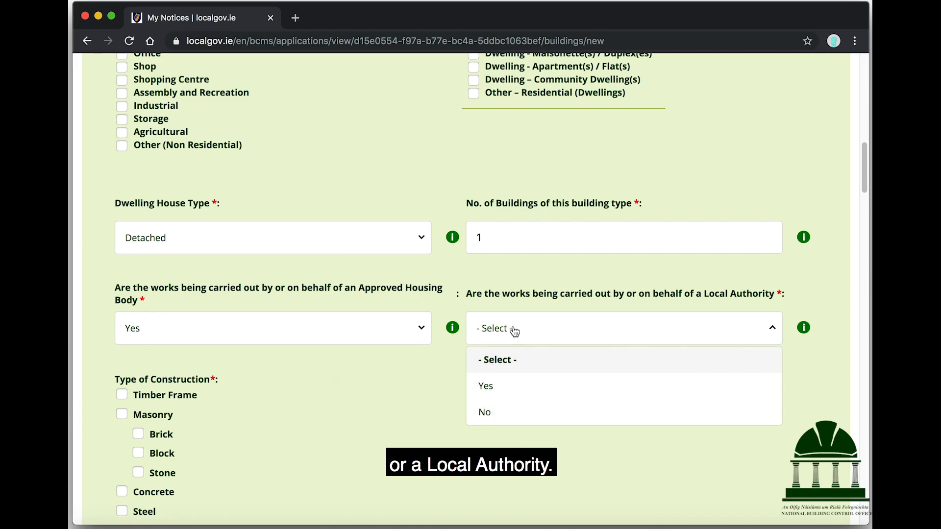
pyautogui.click(499, 414)
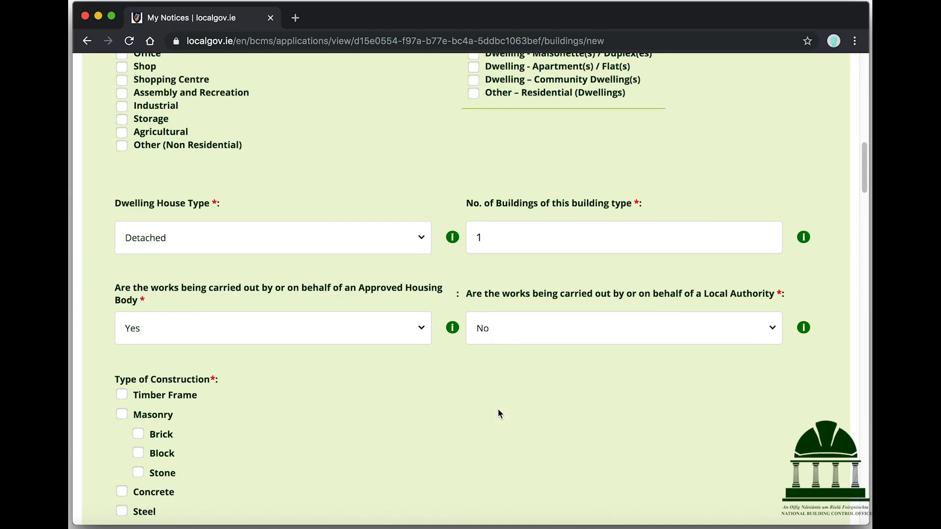
pyautogui.click(390, 332)
pyautogui.click(221, 408)
# Mark the construction as Brick under Masonry and not pre-fabricated off-site
pyautogui.scroll(-5, 384, 375)
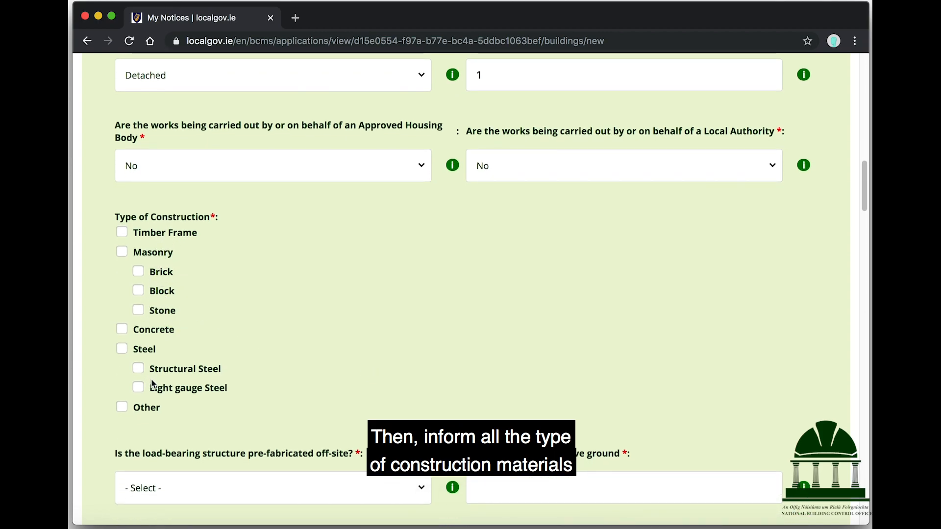
pyautogui.click(158, 272)
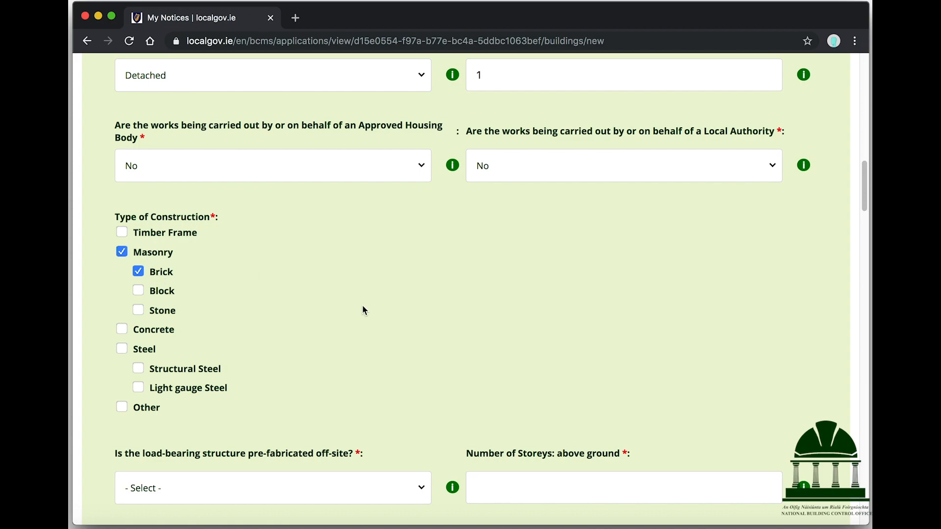
pyautogui.scroll(-3, 364, 311)
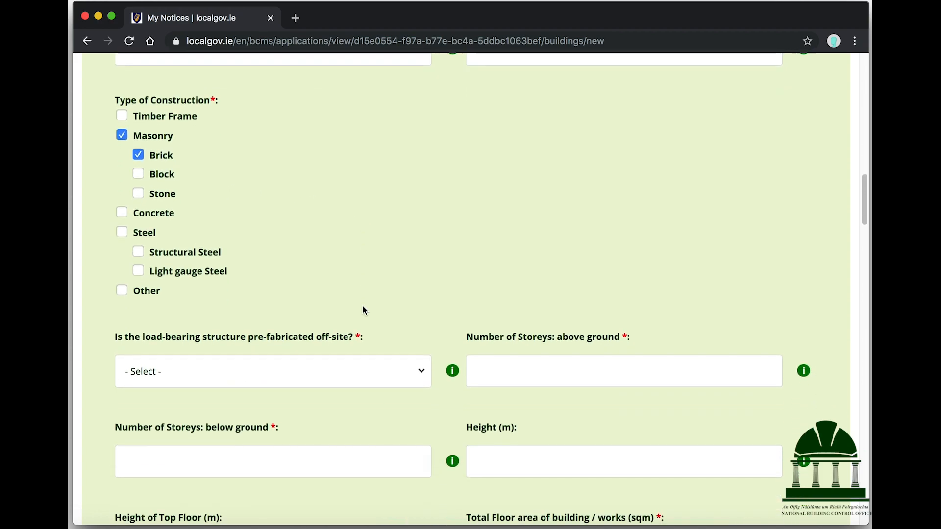
pyautogui.scroll(-2, 423, 276)
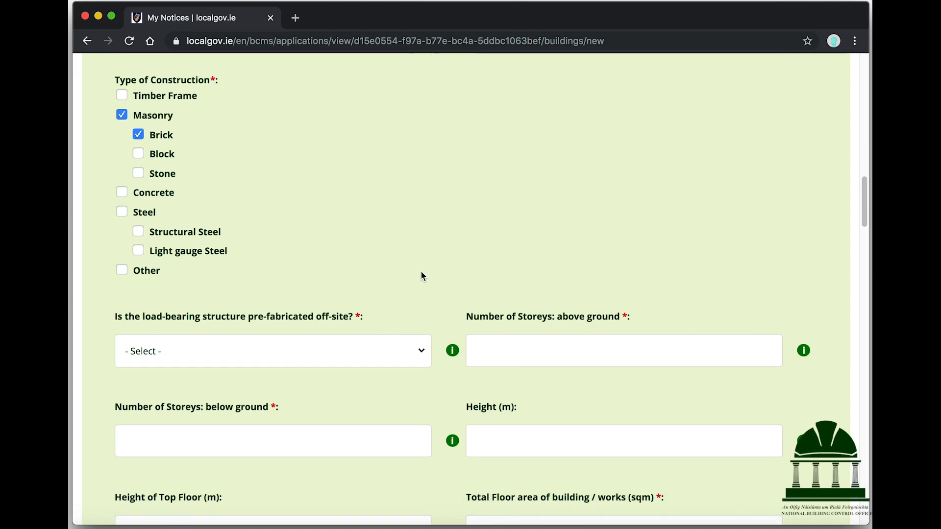
pyautogui.moveTo(455, 315)
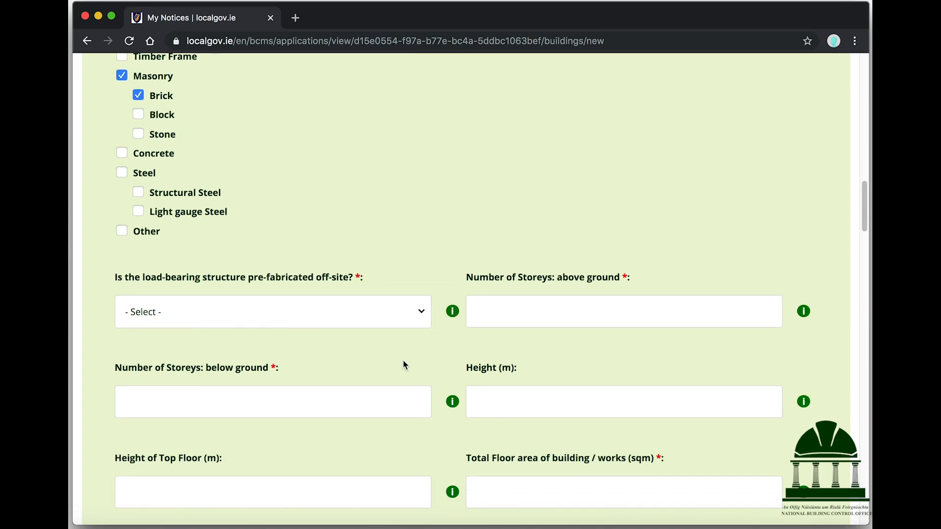
pyautogui.click(312, 319)
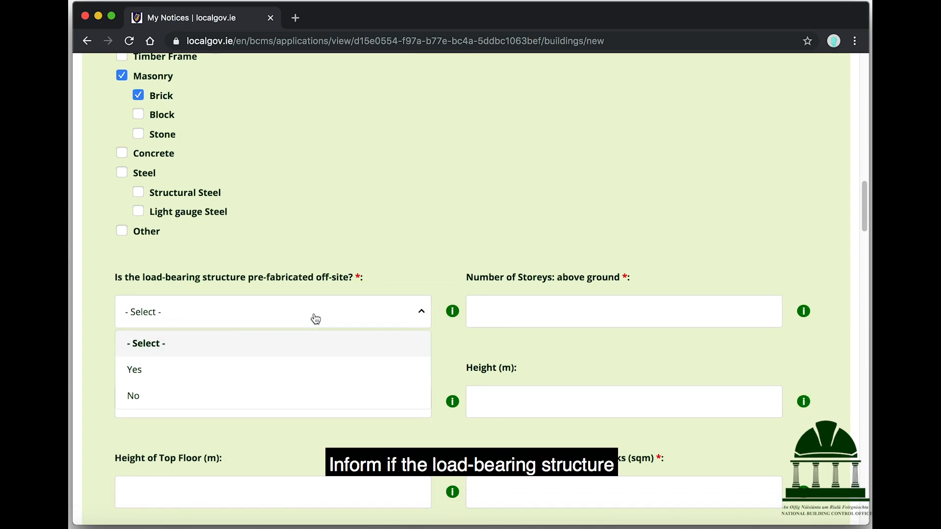
pyautogui.click(253, 395)
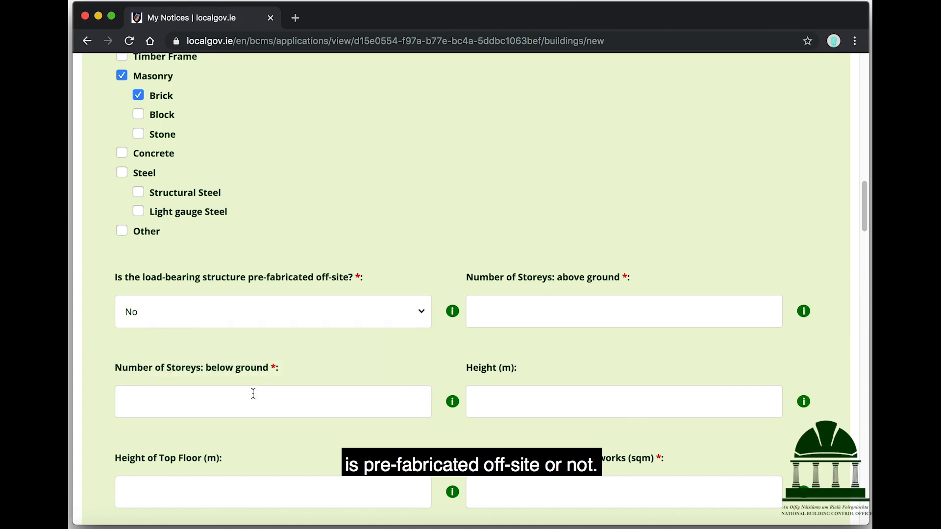
# Enter 1 storey above ground and 0 storeys below ground
pyautogui.click(565, 315)
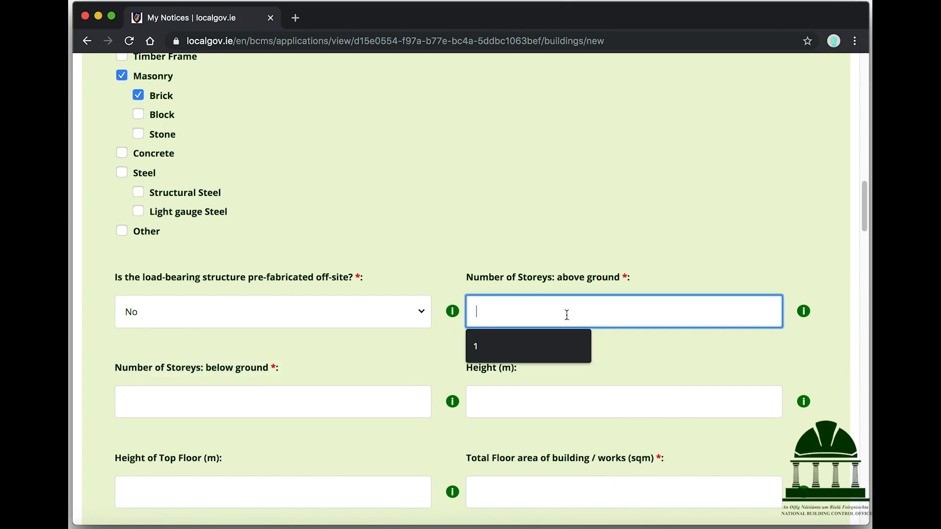
pyautogui.write('1')
pyautogui.click(317, 407)
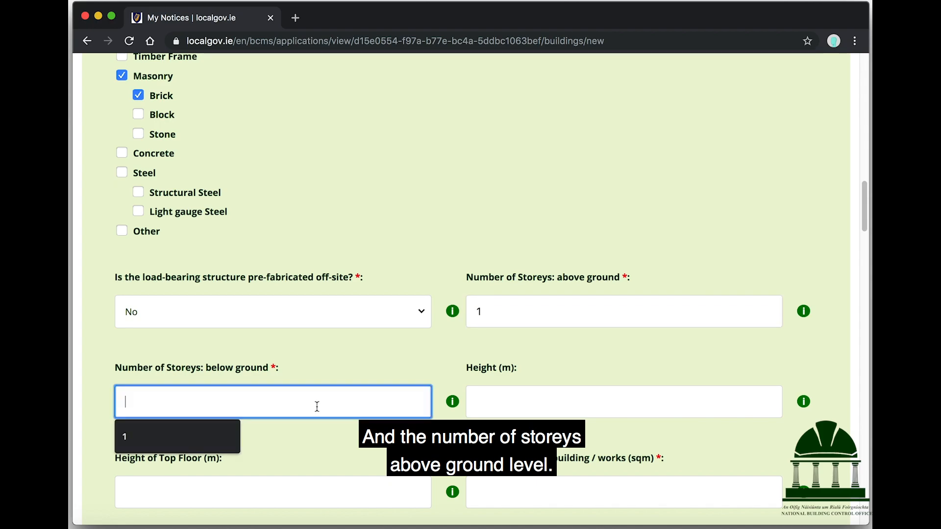
pyautogui.write('0')
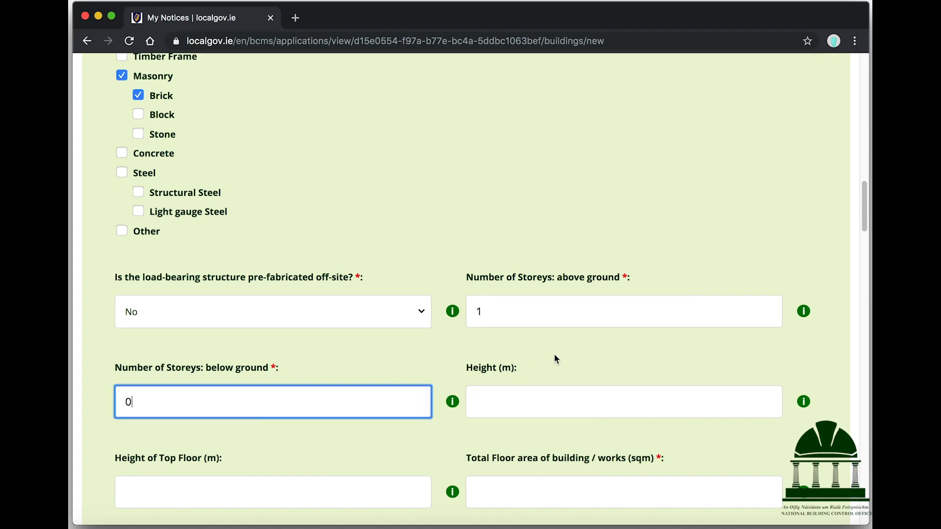
pyautogui.scroll(-2, 556, 357)
# Enter a building height of 3.5 m and a top floor height of 3.5 m
pyautogui.click(595, 340)
pyautogui.scroll(-2, 595, 340)
pyautogui.moveTo(805, 286)
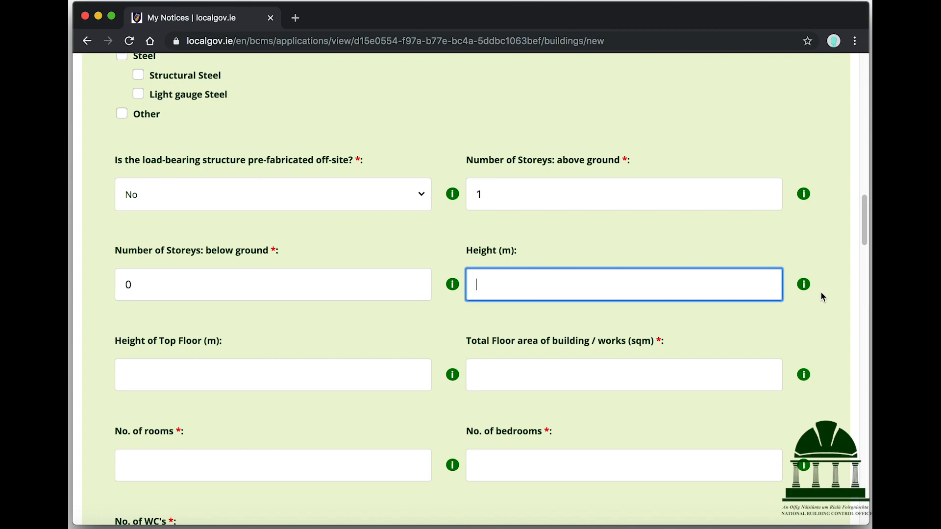
pyautogui.write('3.5')
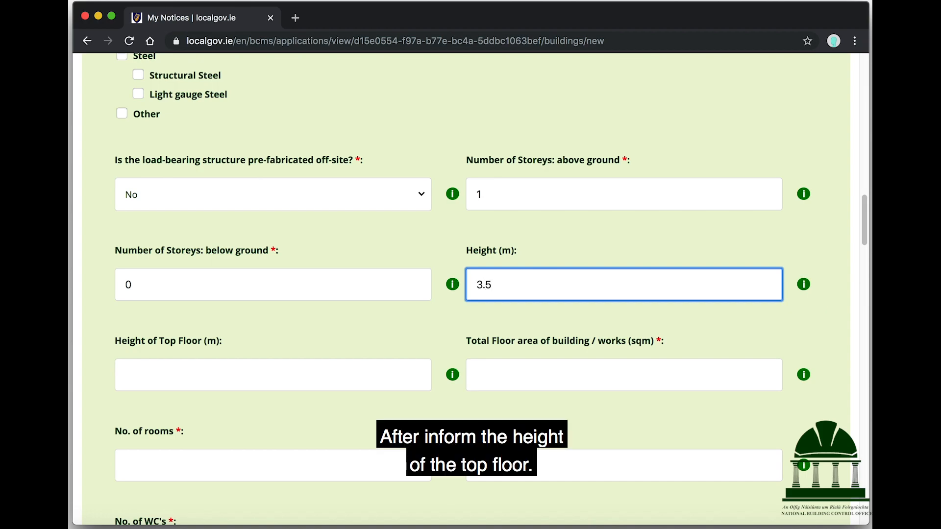
pyautogui.click(387, 380)
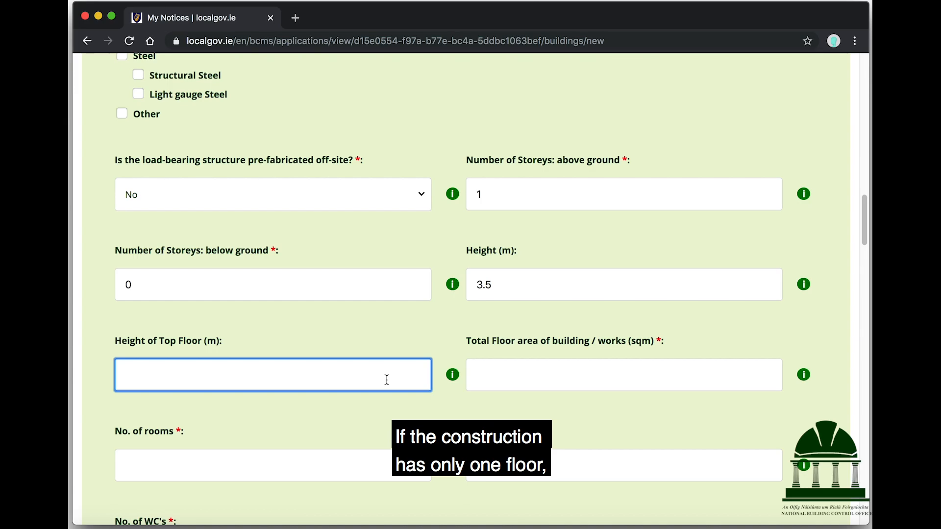
pyautogui.write('3.5')
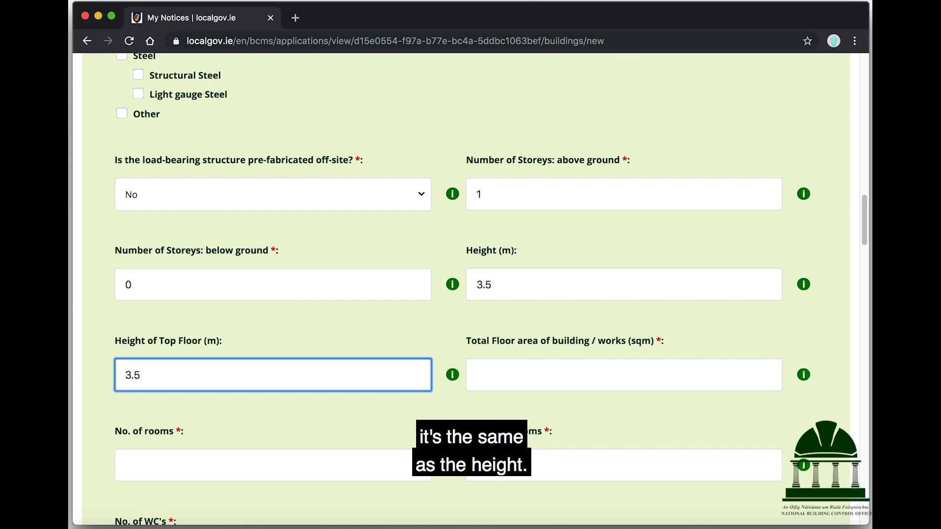
# Check the floor-area guidance, then enter 90 sqm, 6 rooms, 2 bedrooms and 2 WCs
pyautogui.click(805, 376)
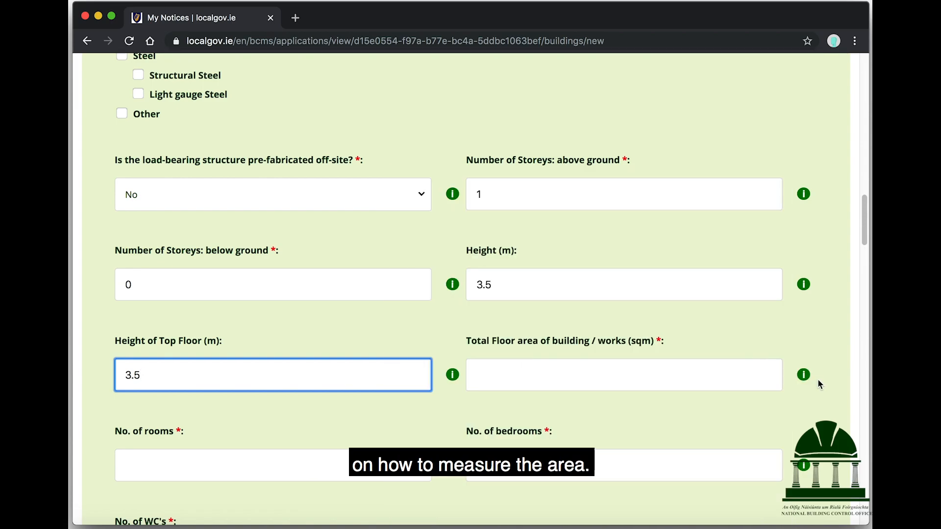
pyautogui.click(671, 375)
pyautogui.write('90')
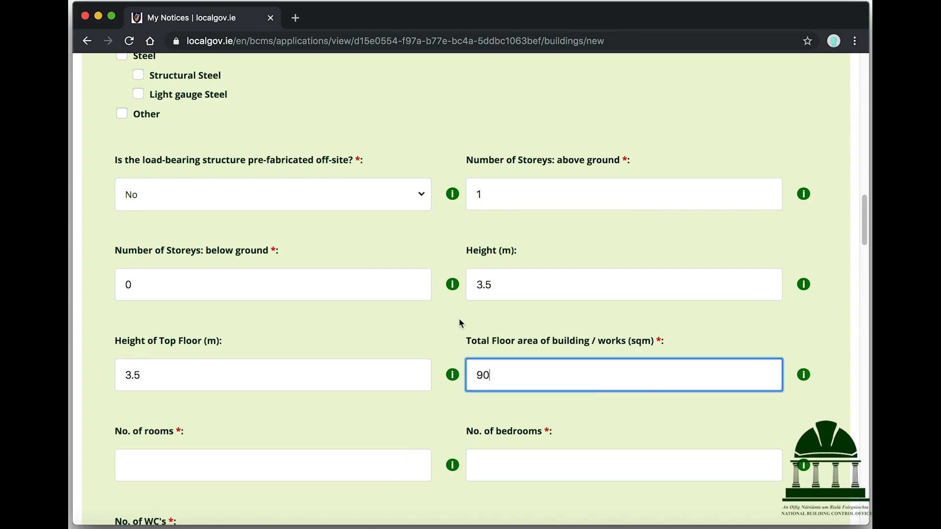
pyautogui.scroll(-3, 456, 317)
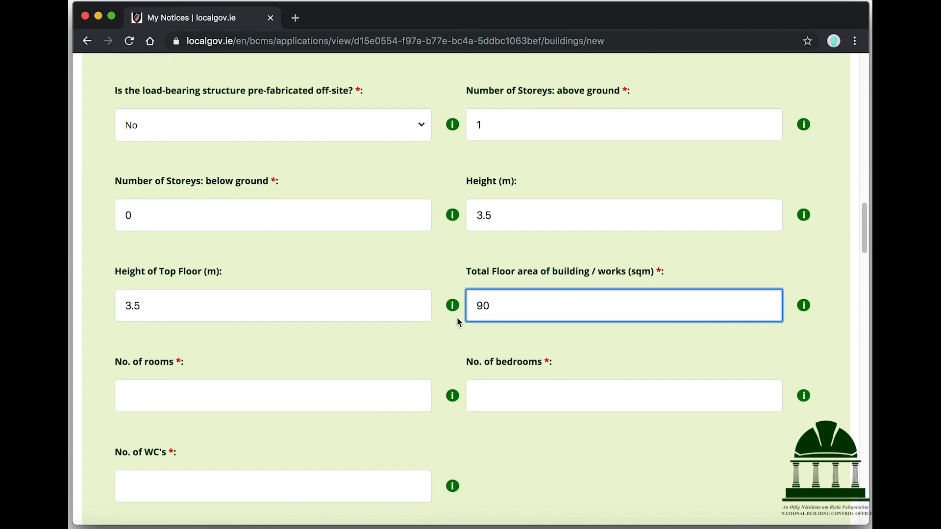
pyautogui.click(340, 322)
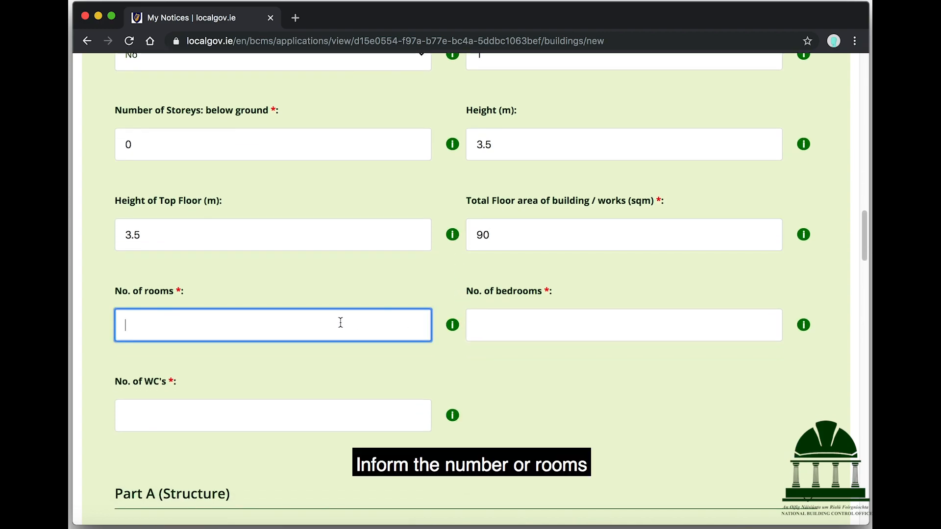
pyautogui.write('6')
pyautogui.click(755, 328)
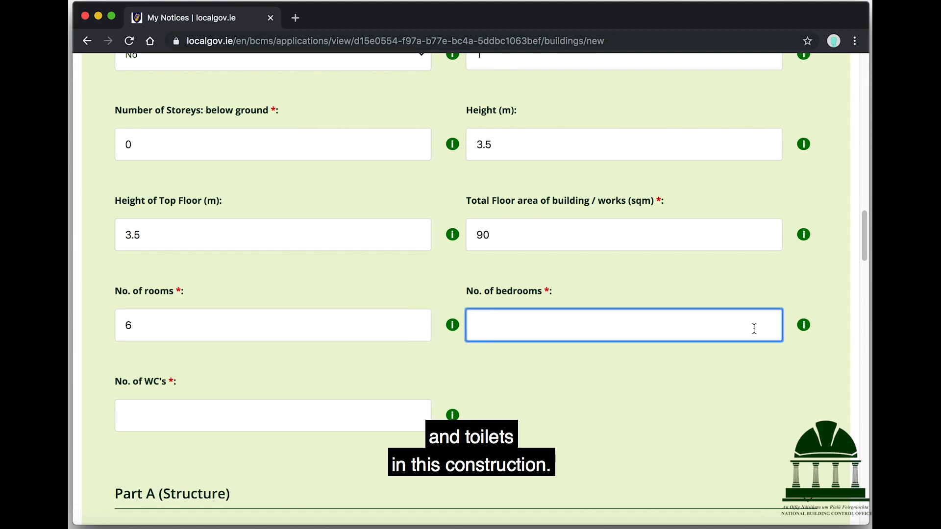
pyautogui.write('2')
pyautogui.click(340, 428)
pyautogui.write('2')
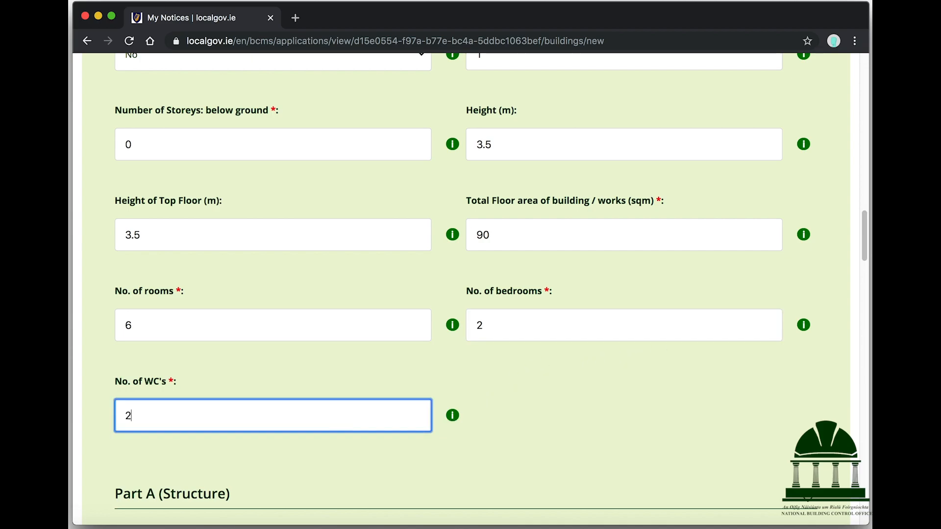
pyautogui.scroll(-3, 513, 387)
# Choose Consequence Class 1, and No for both the specialist engineered foundation and balcony questions
pyautogui.scroll(-12, 513, 388)
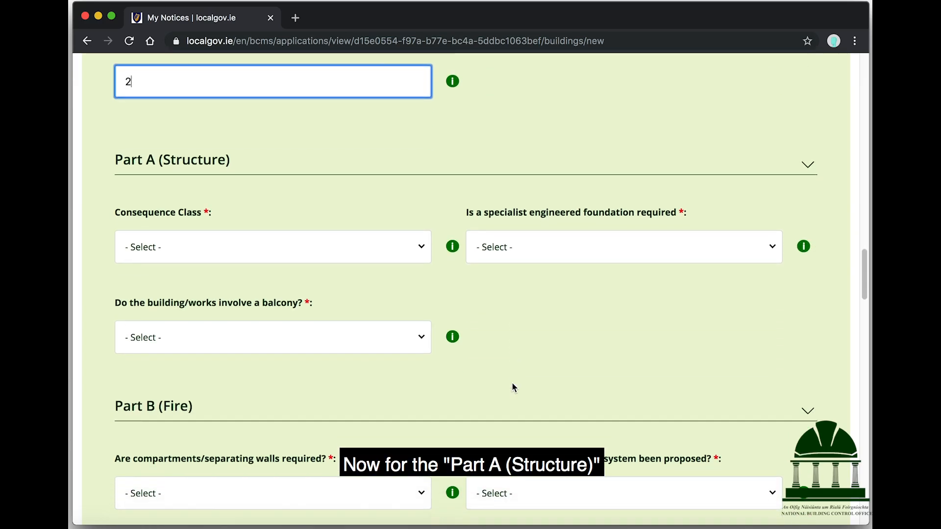
pyautogui.moveTo(454, 248)
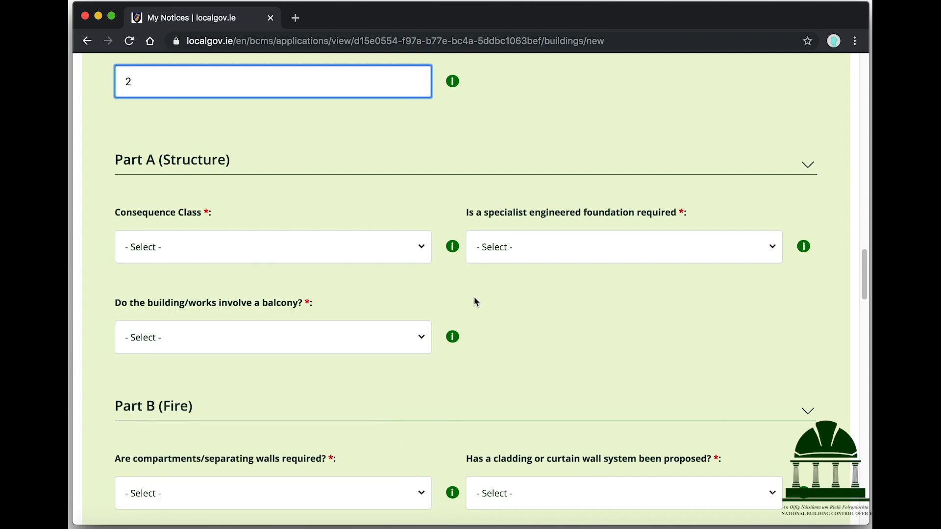
pyautogui.click(321, 252)
pyautogui.click(249, 309)
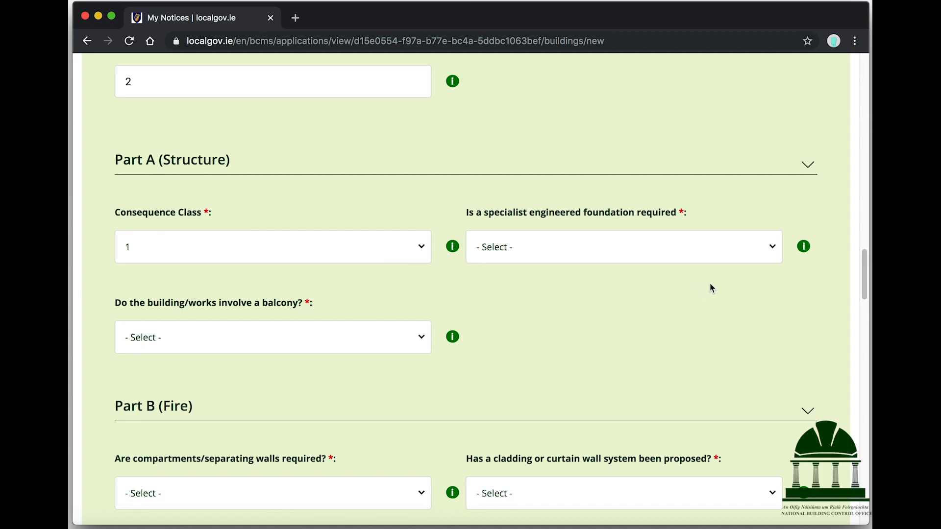
pyautogui.click(693, 248)
pyautogui.click(503, 335)
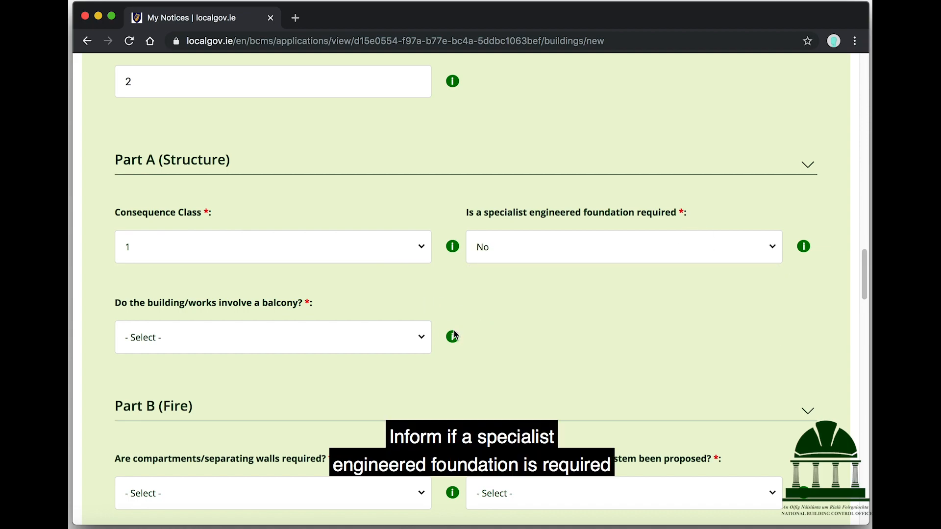
pyautogui.click(340, 335)
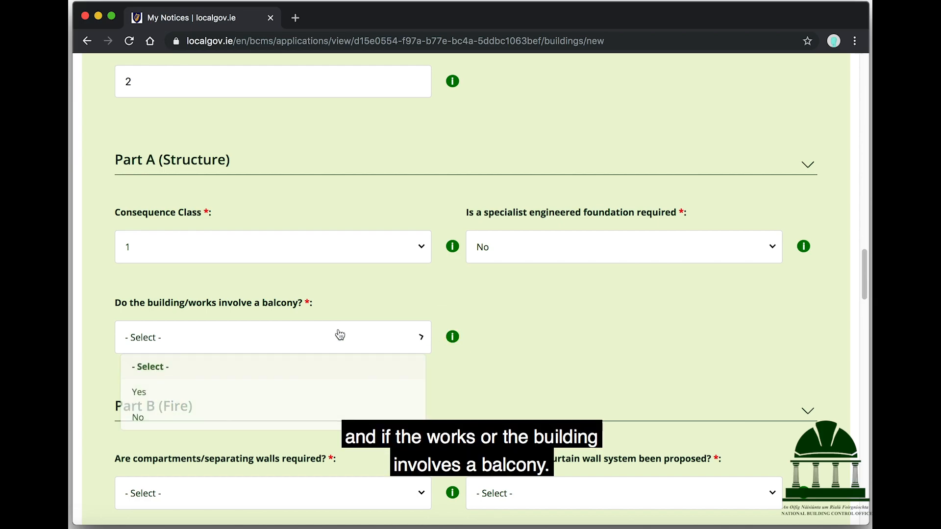
pyautogui.click(179, 419)
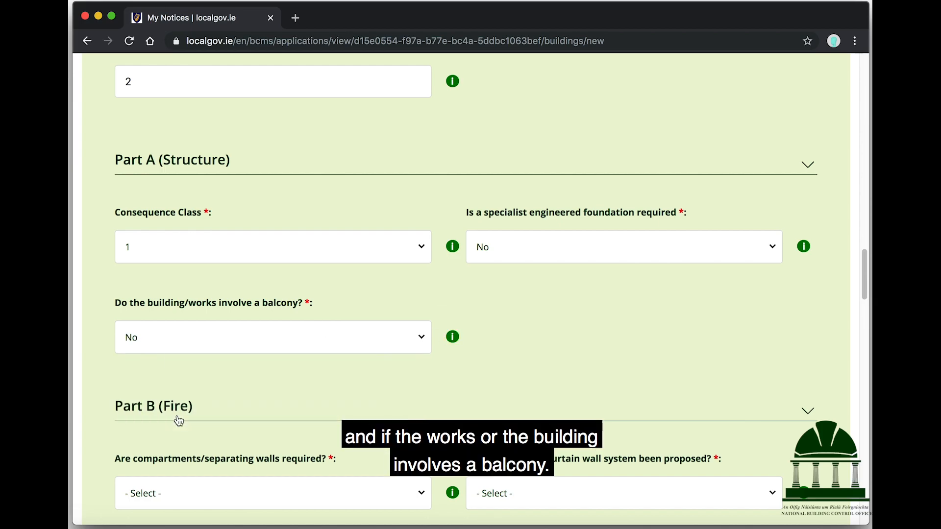
# Answer Yes to compartments/separating walls and No to a cladding or curtain wall system
pyautogui.scroll(-5, 604, 339)
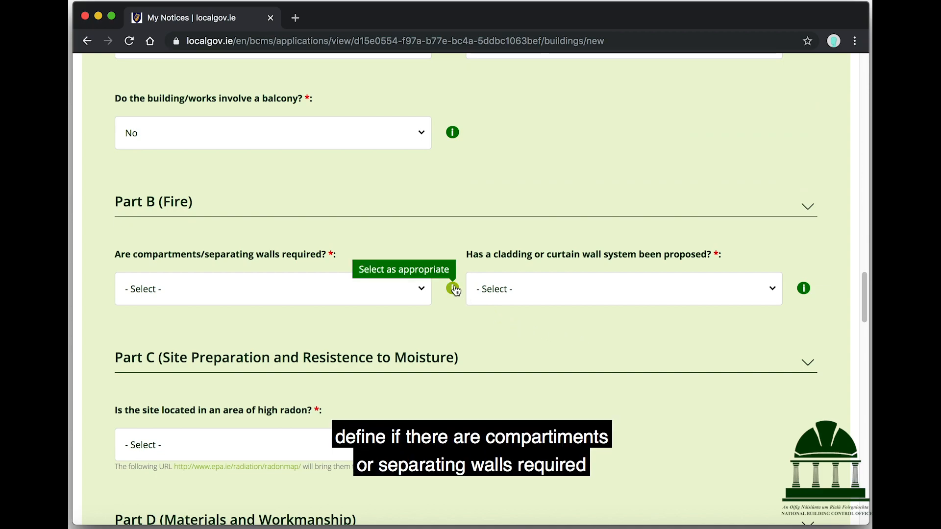
pyautogui.click(424, 293)
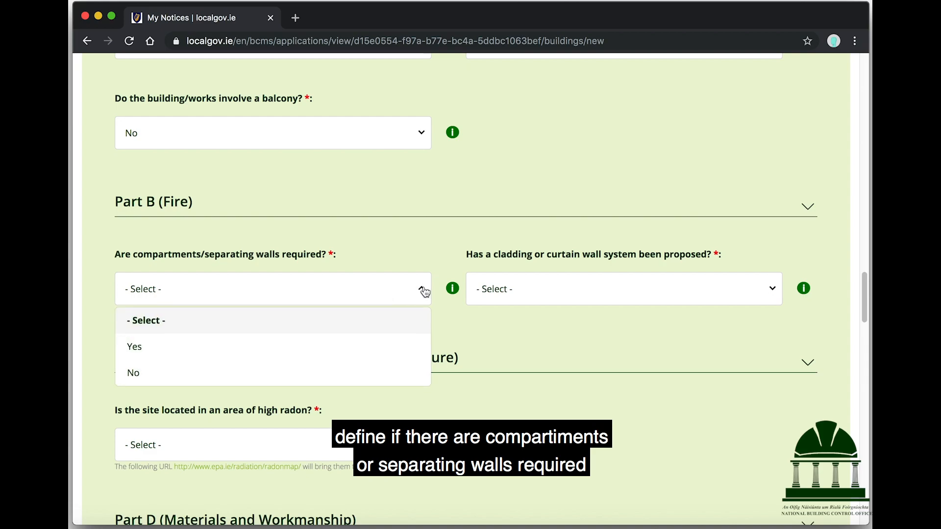
pyautogui.click(249, 348)
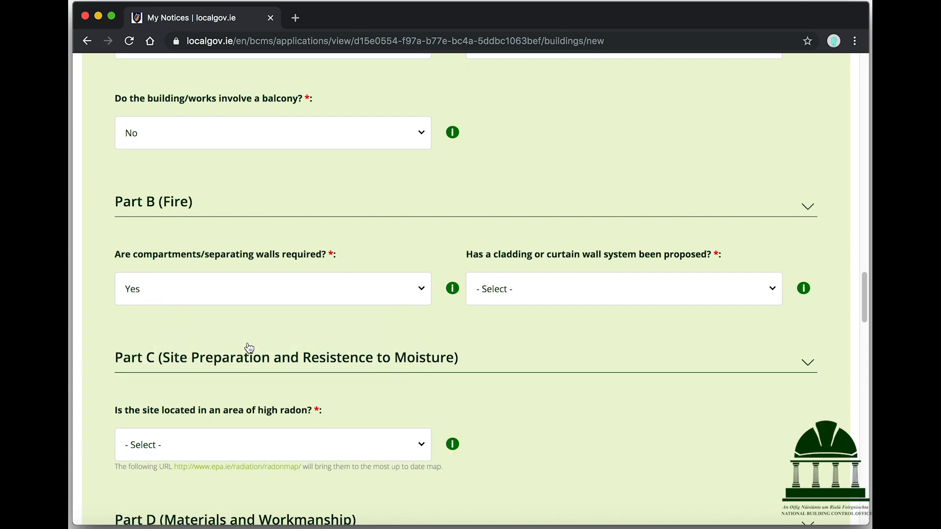
pyautogui.moveTo(805, 294)
pyautogui.click(695, 294)
pyautogui.click(522, 371)
pyautogui.scroll(-3, 522, 371)
pyautogui.scroll(-2, 522, 371)
pyautogui.moveTo(454, 193)
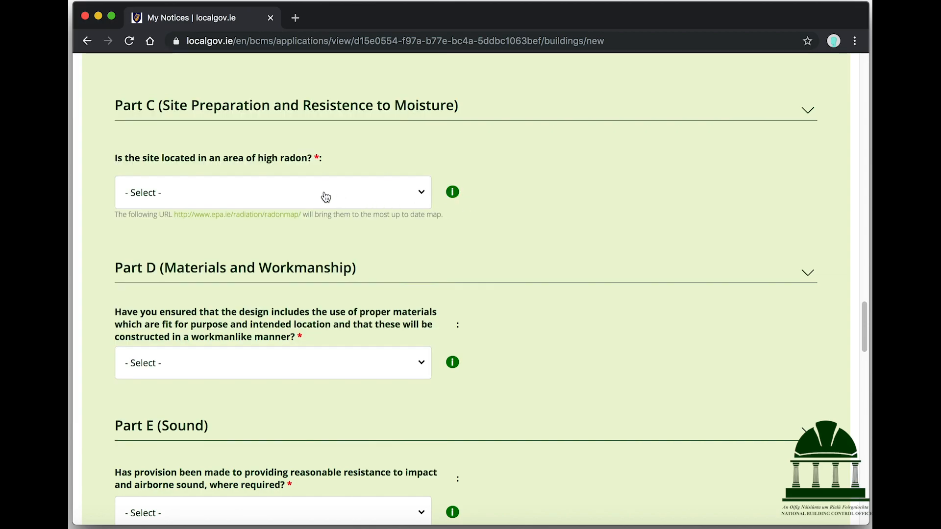
# Open the EPA radon map and select County Dublin and Town Dublin
pyautogui.click(255, 215)
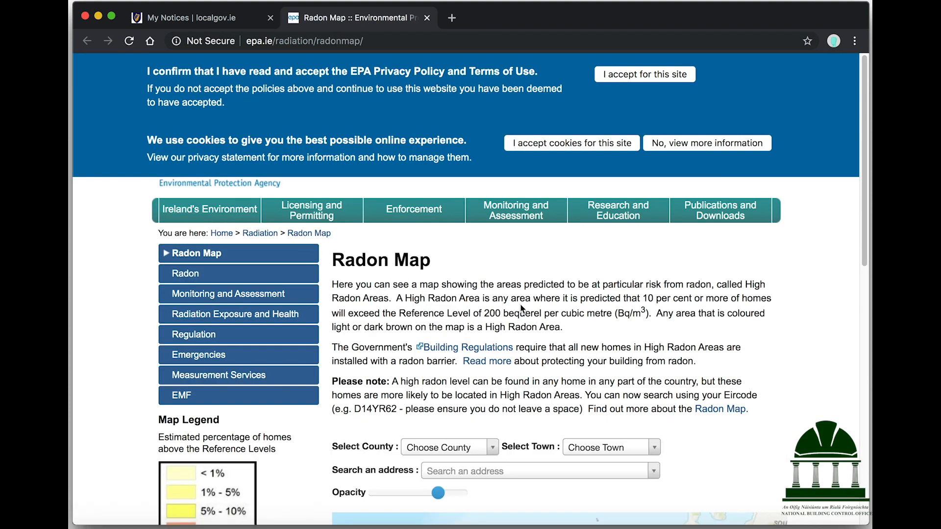
pyautogui.scroll(-10, 522, 308)
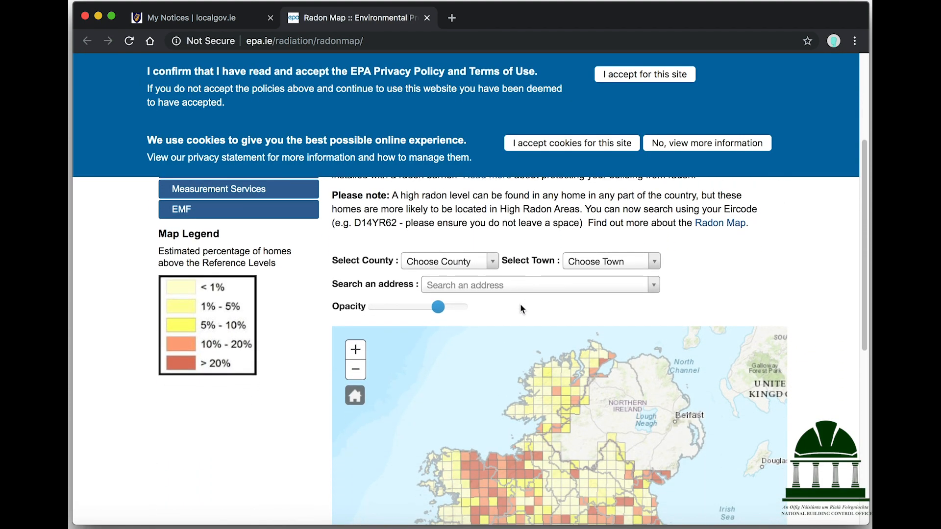
pyautogui.scroll(-5, 521, 310)
pyautogui.scroll(6, 520, 309)
pyautogui.hscroll(2, 520, 309)
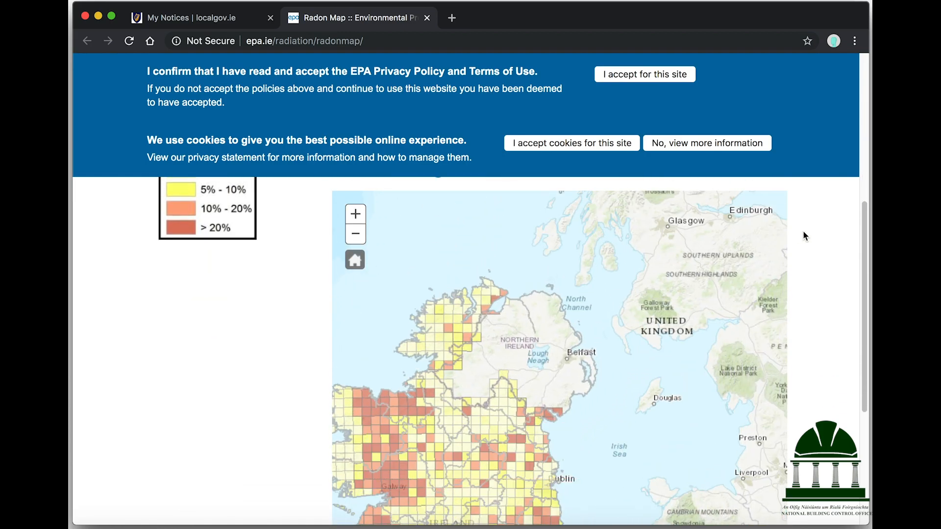
pyautogui.scroll(2, 803, 230)
pyautogui.scroll(1, 798, 231)
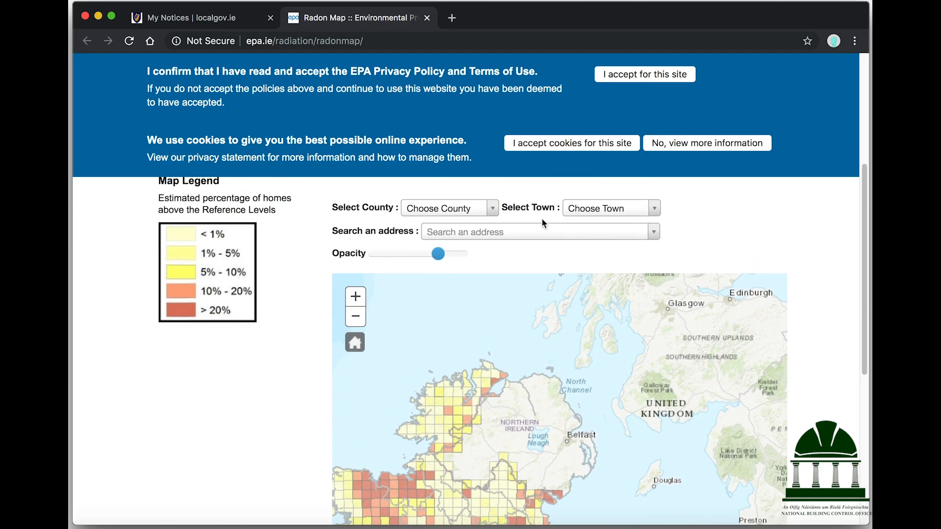
pyautogui.click(494, 210)
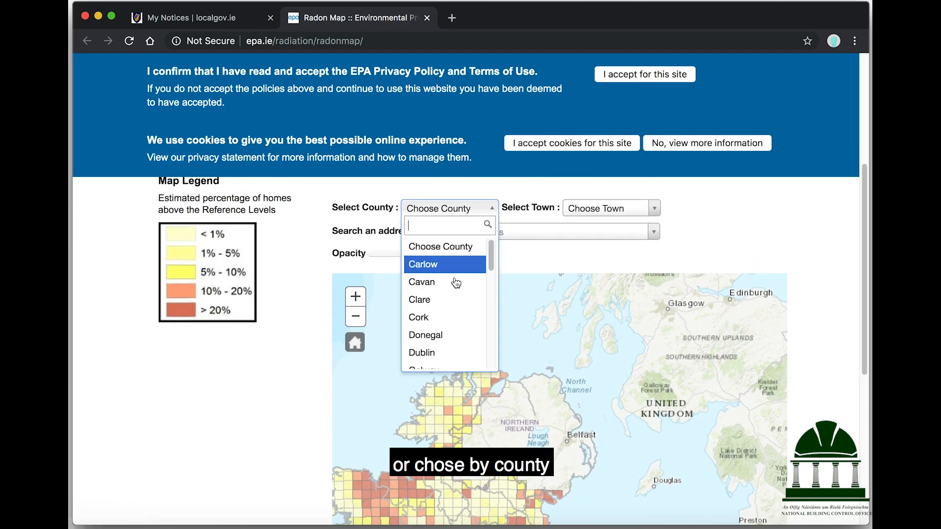
pyautogui.click(446, 352)
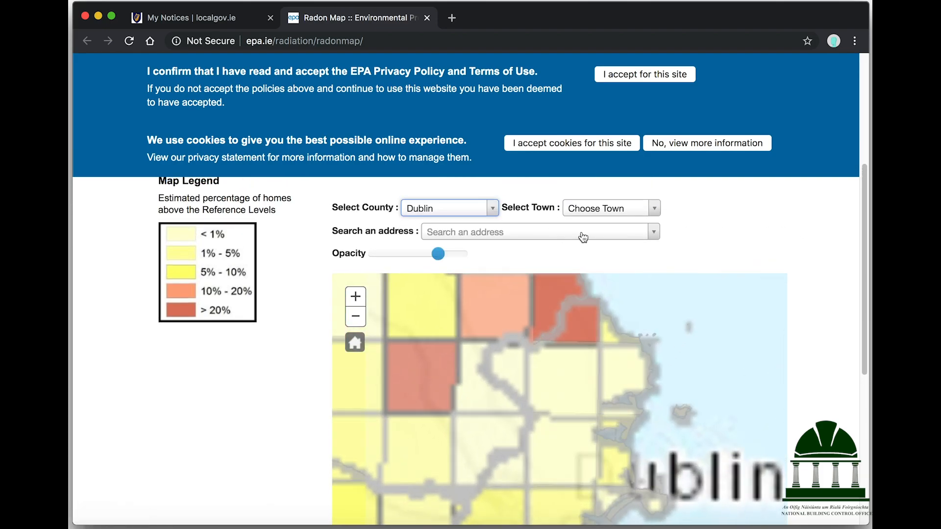
pyautogui.click(629, 210)
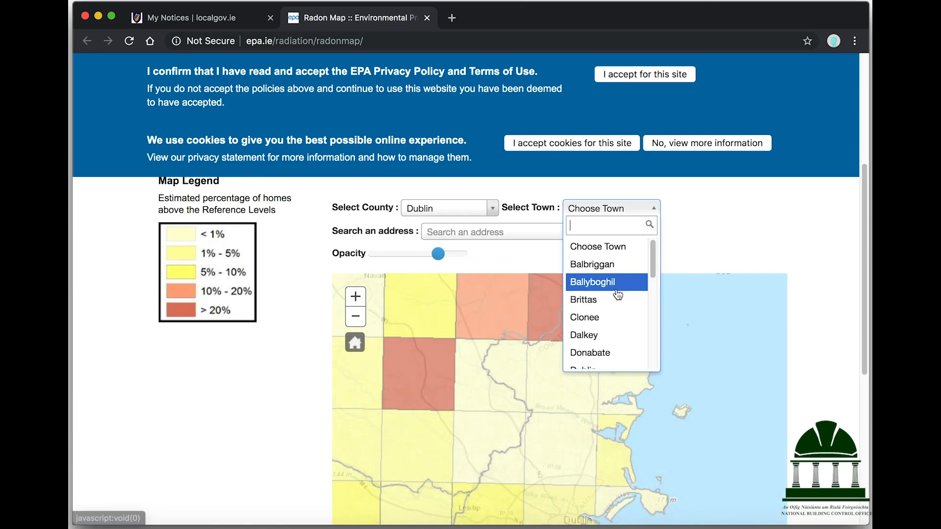
pyautogui.scroll(-2, 617, 290)
pyautogui.click(597, 300)
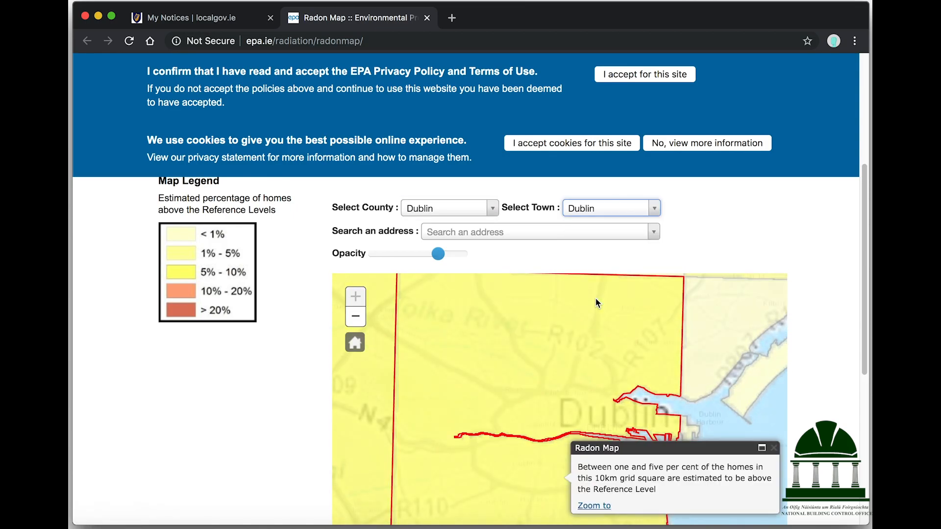
pyautogui.scroll(-1, 507, 240)
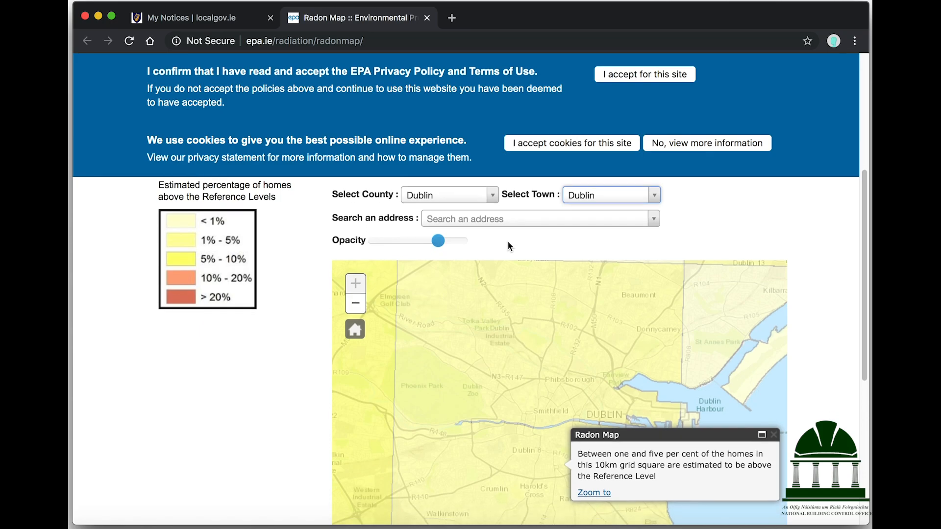
# Search the site's Dame Street address, select the match and zoom the map to it
pyautogui.click(512, 216)
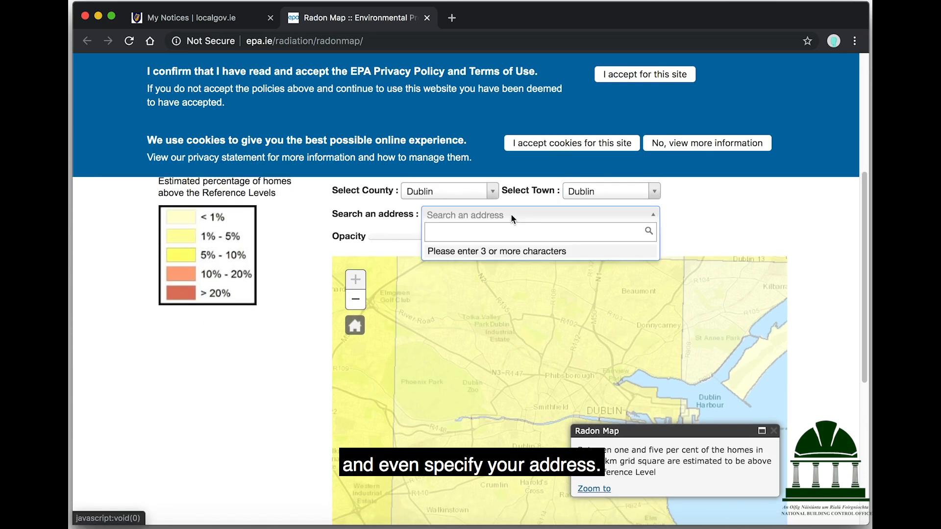
pyautogui.write('2 Dame')
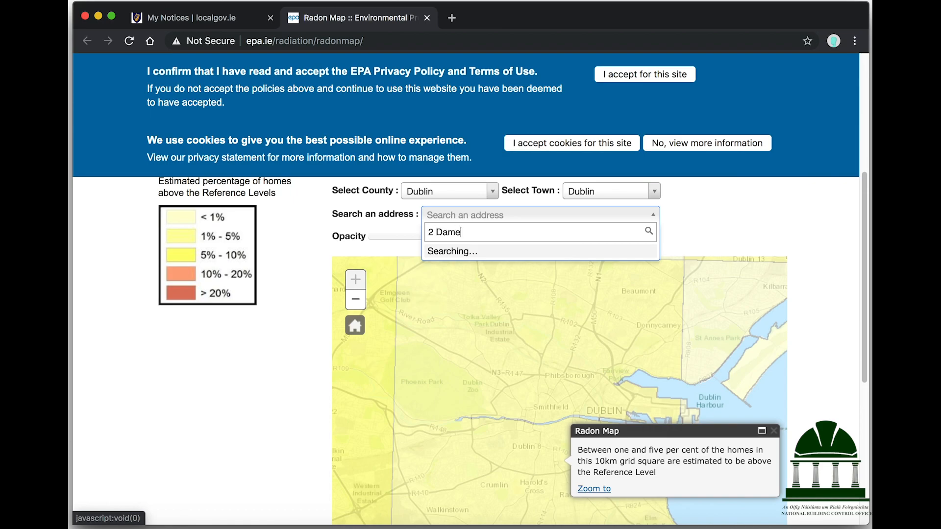
pyautogui.write(' Street')
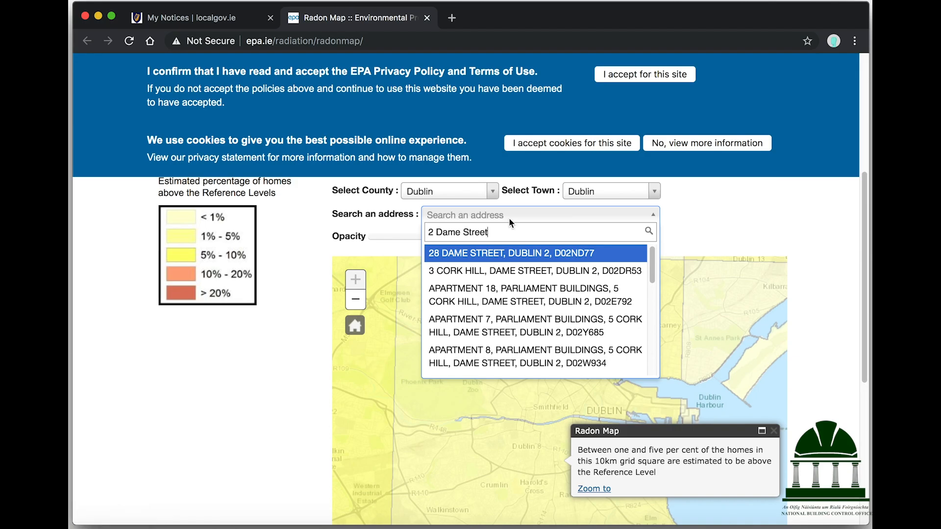
pyautogui.click(510, 254)
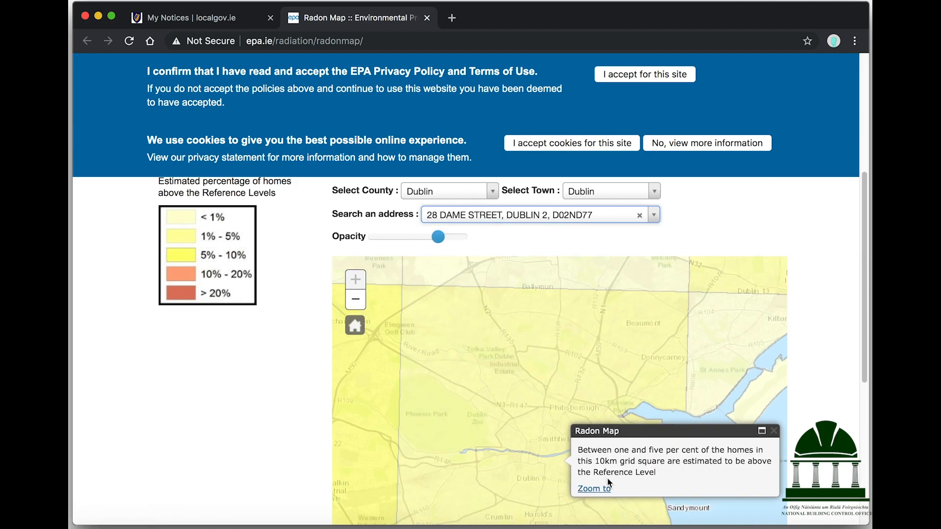
pyautogui.scroll(-1, 588, 485)
pyautogui.click(600, 489)
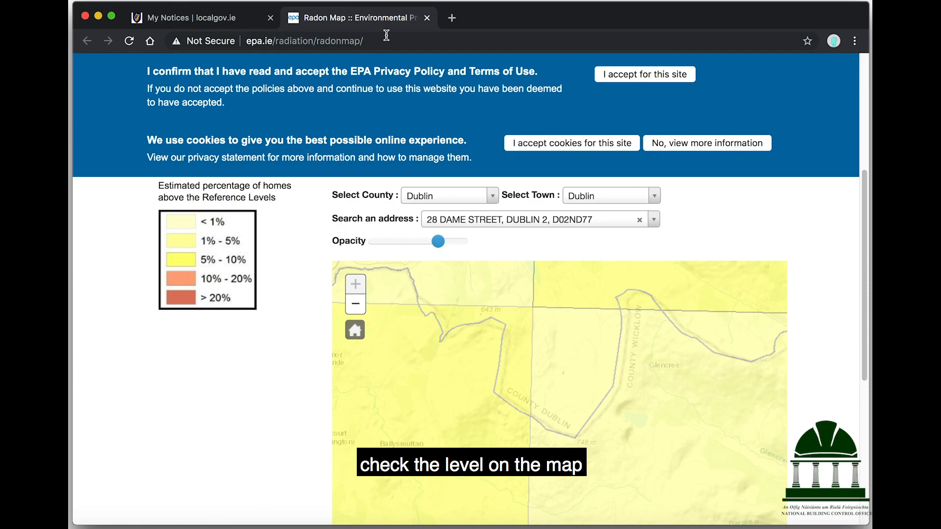
# Back in the form, choose No for high radon, Yes for Part D materials and Part E sound
pyautogui.click(427, 18)
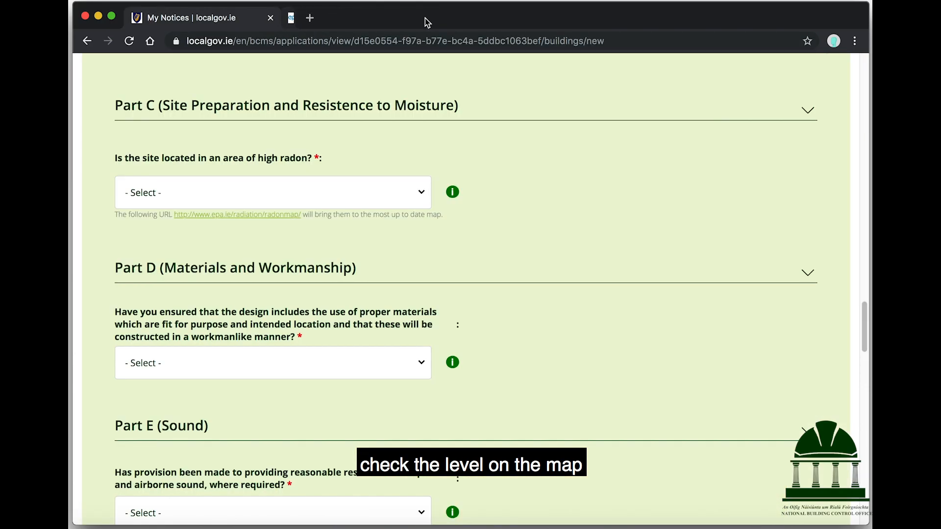
pyautogui.click(312, 186)
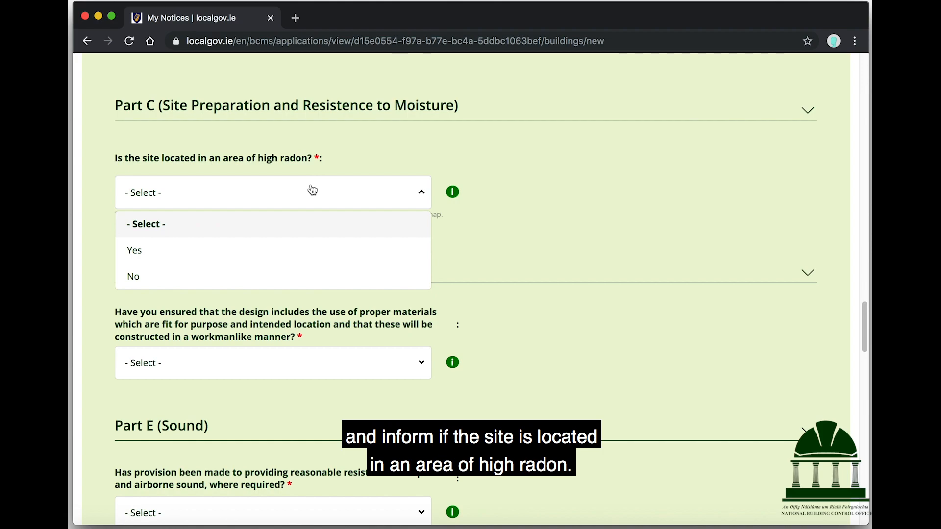
pyautogui.click(163, 279)
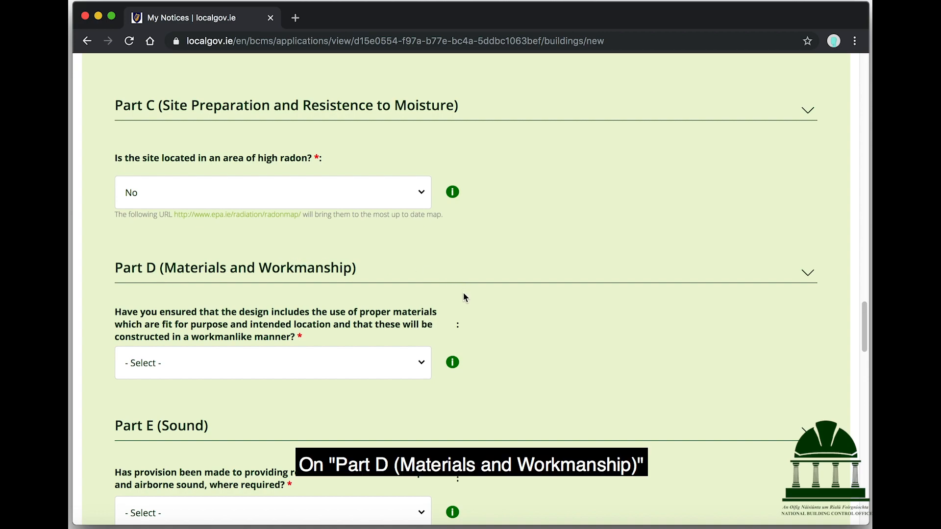
pyautogui.moveTo(455, 362)
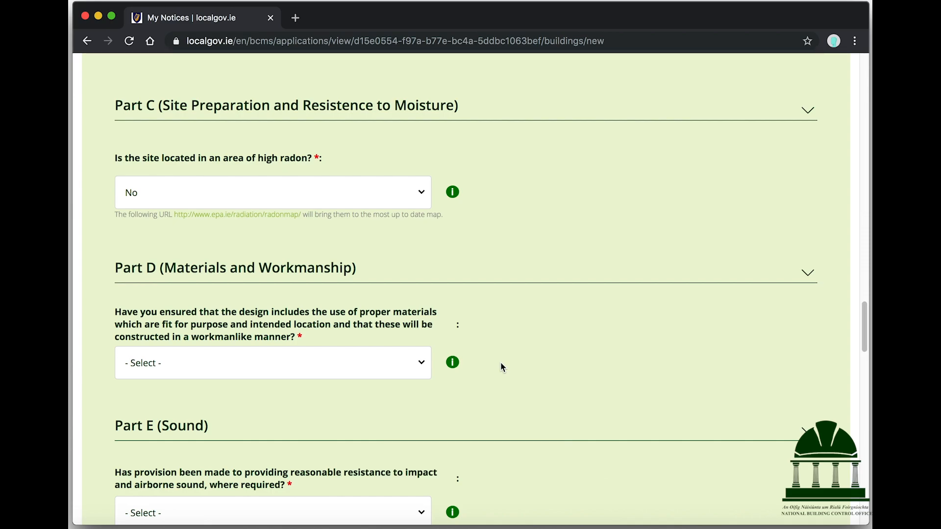
pyautogui.click(349, 363)
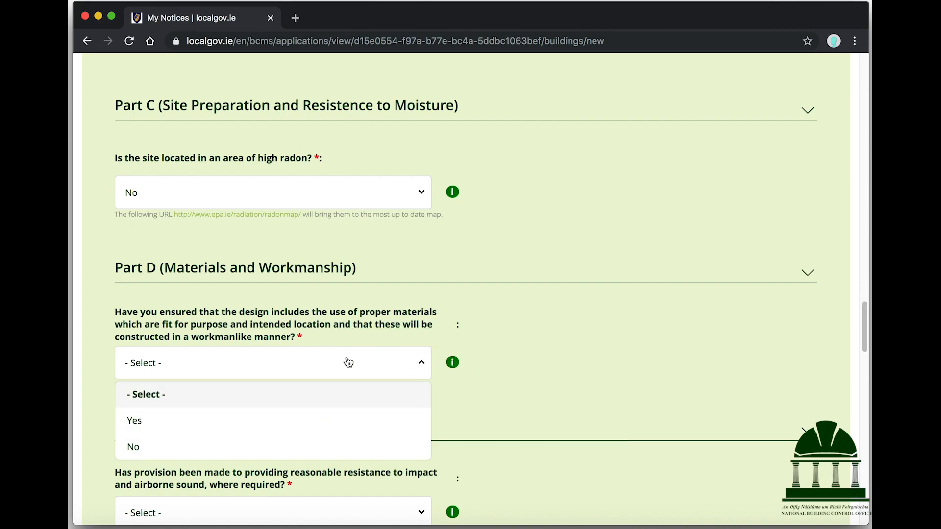
pyautogui.click(226, 427)
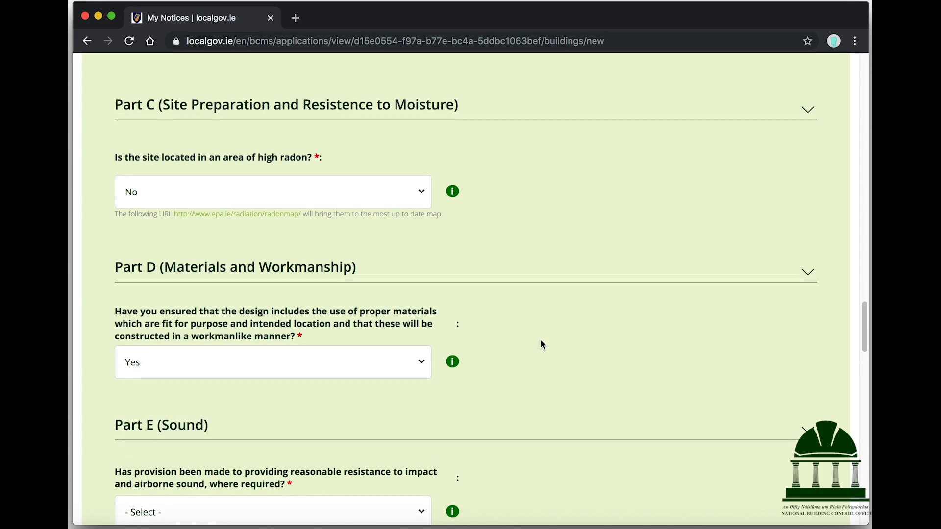
pyautogui.scroll(-5, 542, 344)
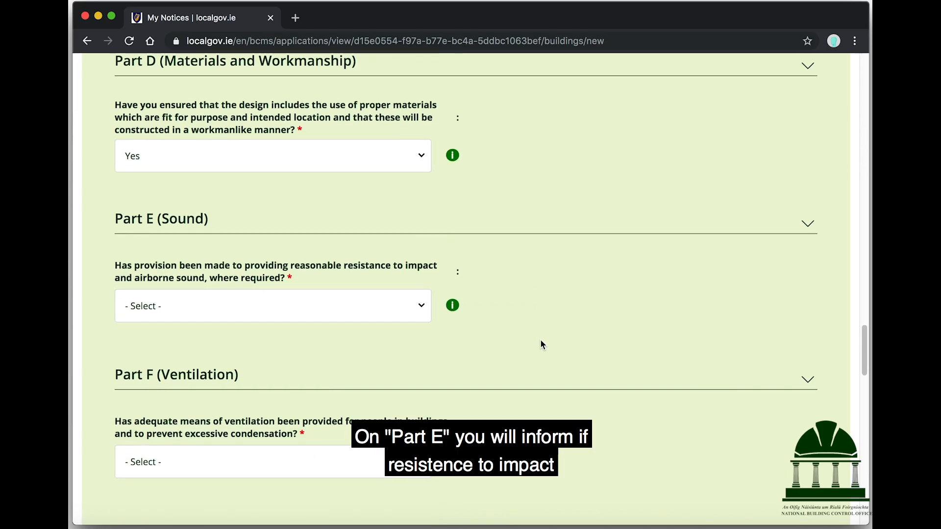
pyautogui.click(262, 309)
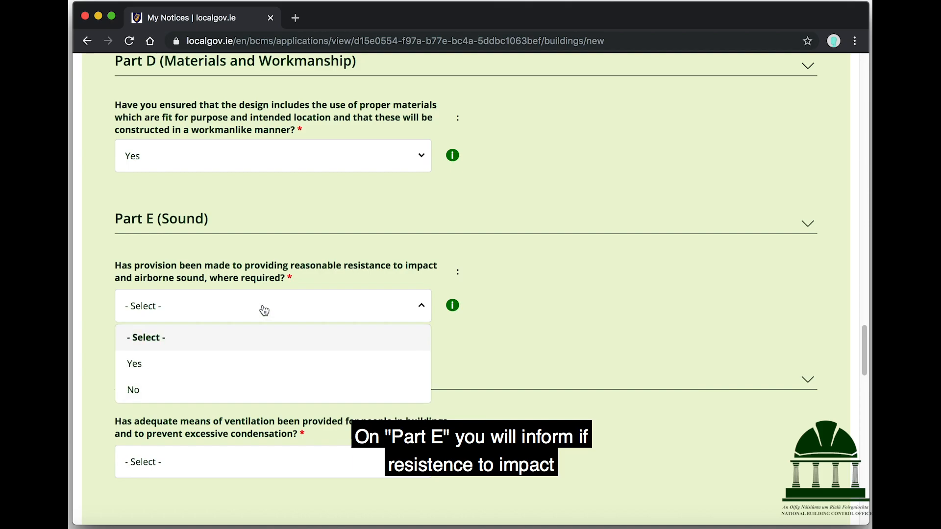
pyautogui.click(213, 368)
# Answer Yes to Part F ventilation and set drinking water to Existing Connection, Public
pyautogui.scroll(-3, 569, 316)
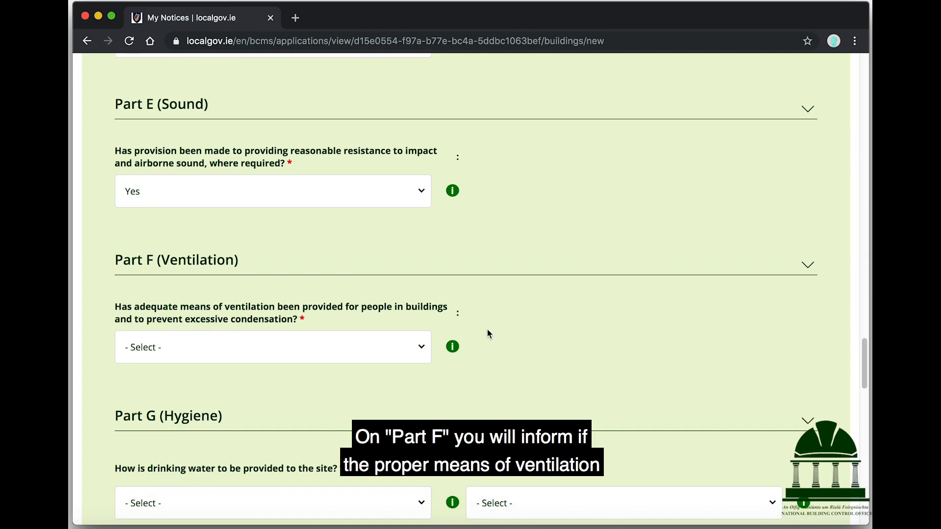
pyautogui.click(304, 356)
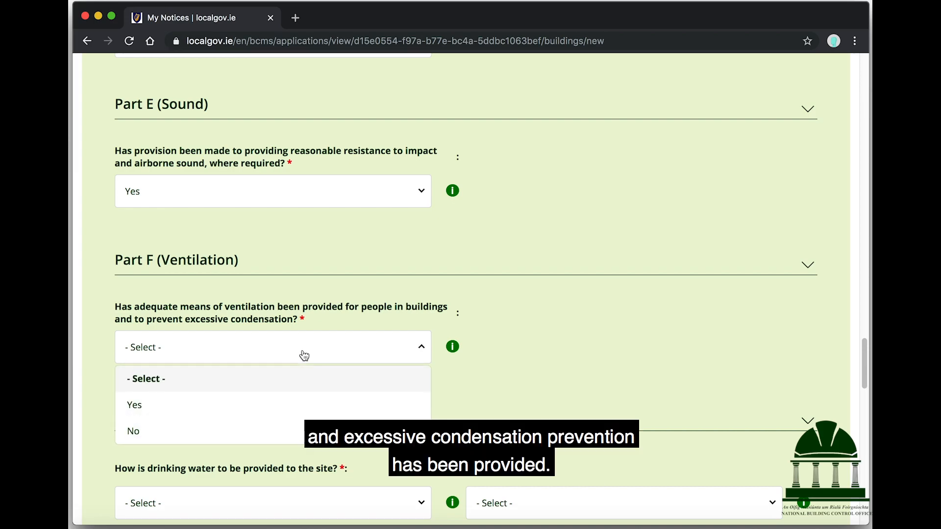
pyautogui.click(225, 409)
pyautogui.scroll(-5, 558, 287)
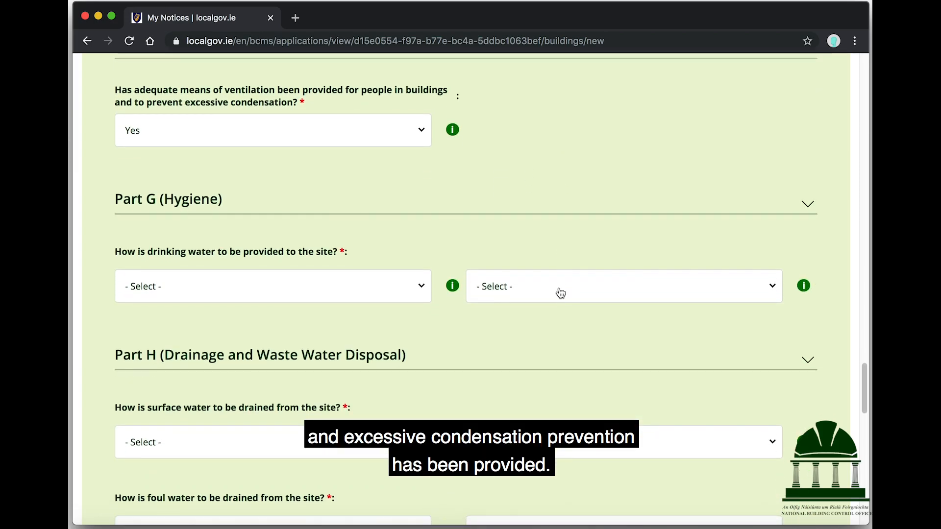
pyautogui.click(395, 293)
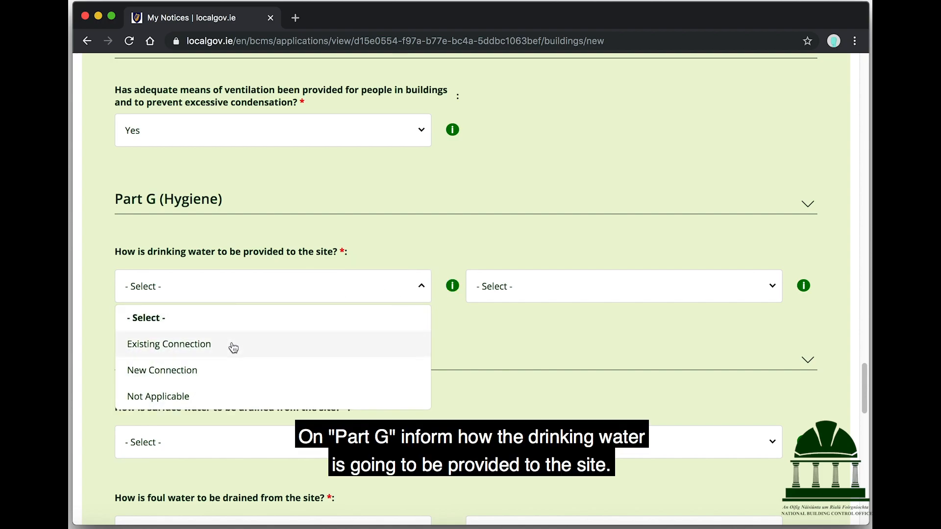
pyautogui.click(232, 349)
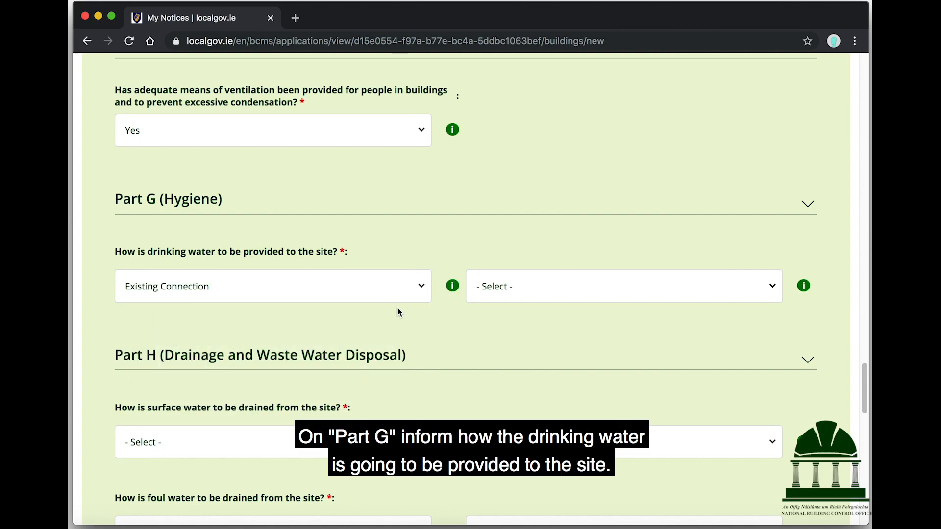
pyautogui.moveTo(808, 288)
pyautogui.click(718, 289)
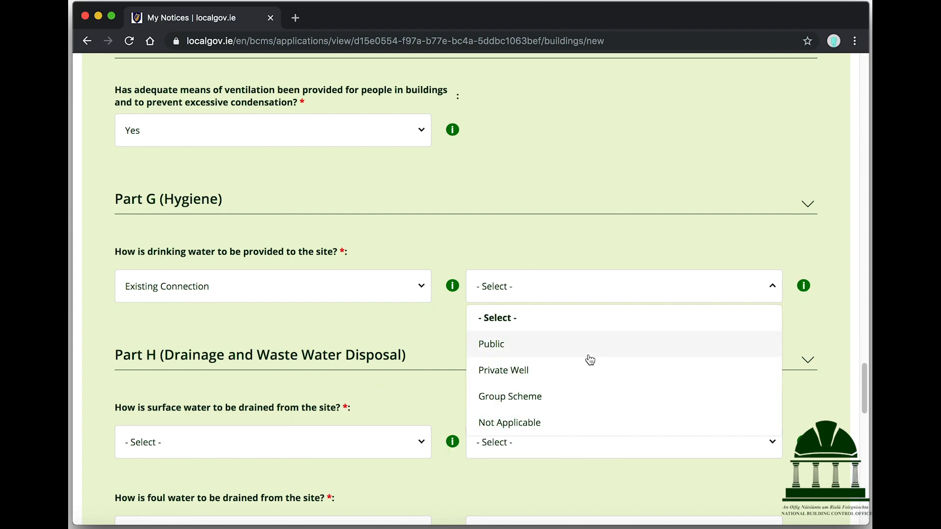
pyautogui.click(588, 358)
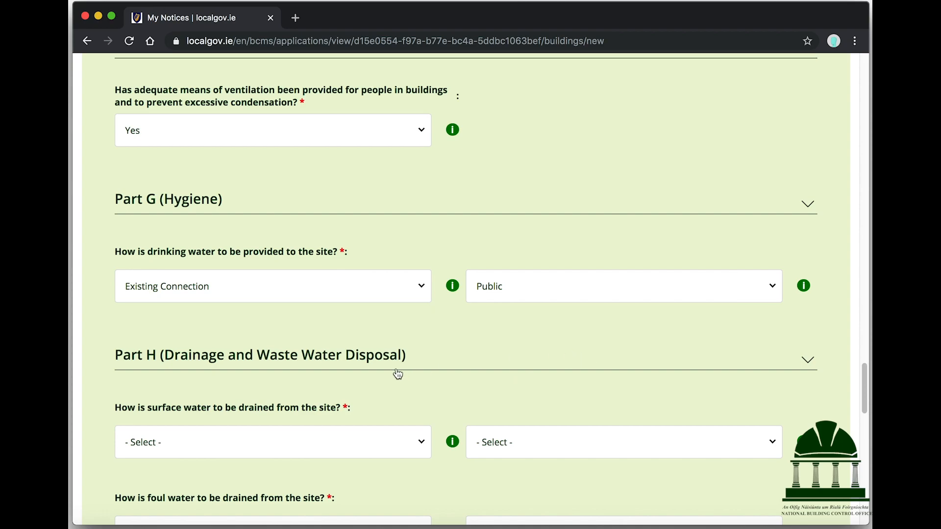
# Set surface water to Existing Connection, Public Sewer/Main, and foul water to Existing Connection, Public
pyautogui.scroll(-5, 397, 373)
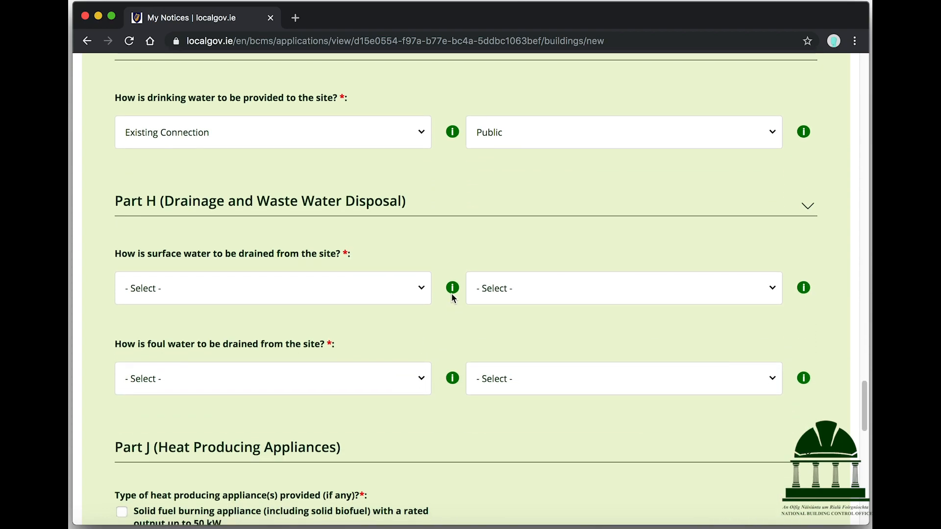
pyautogui.click(351, 295)
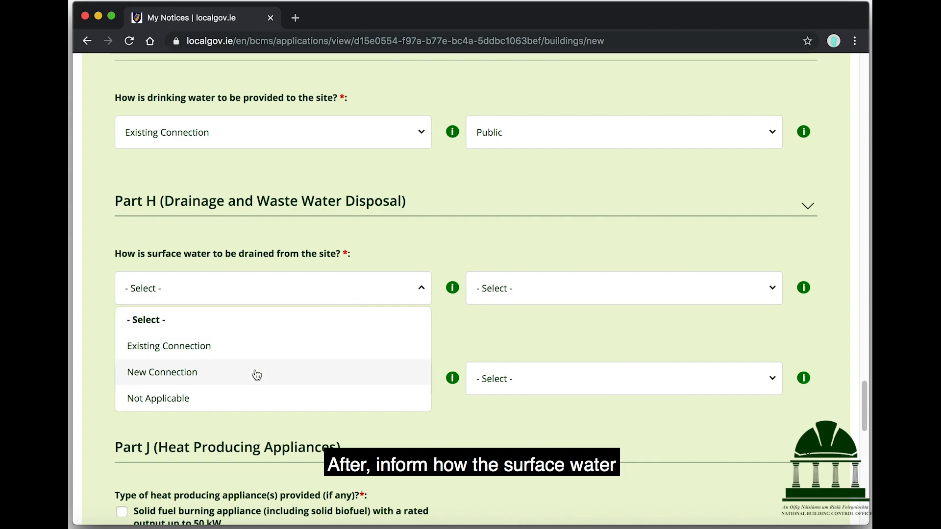
pyautogui.click(251, 348)
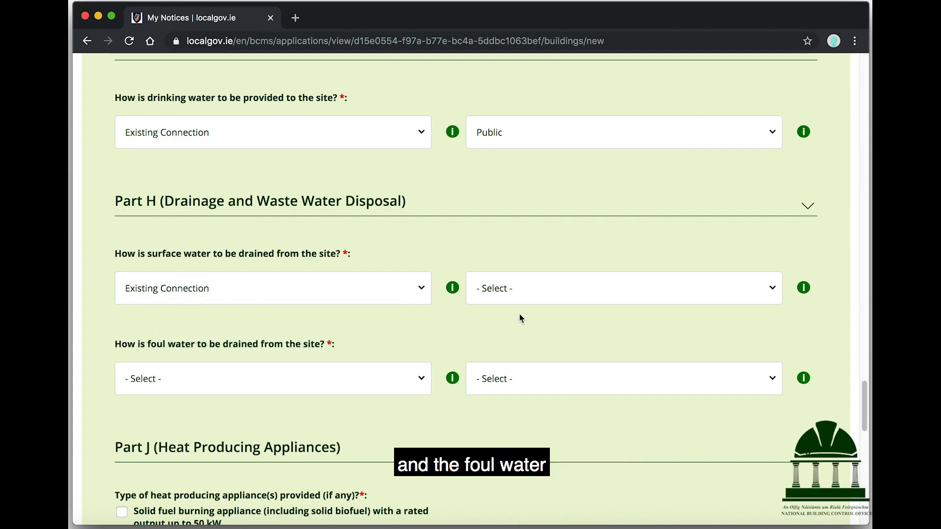
pyautogui.click(552, 298)
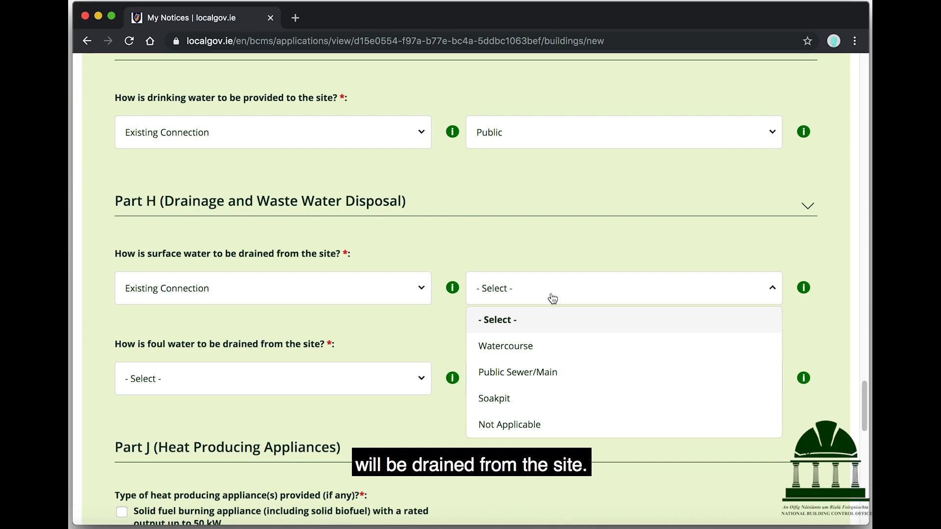
pyautogui.click(543, 374)
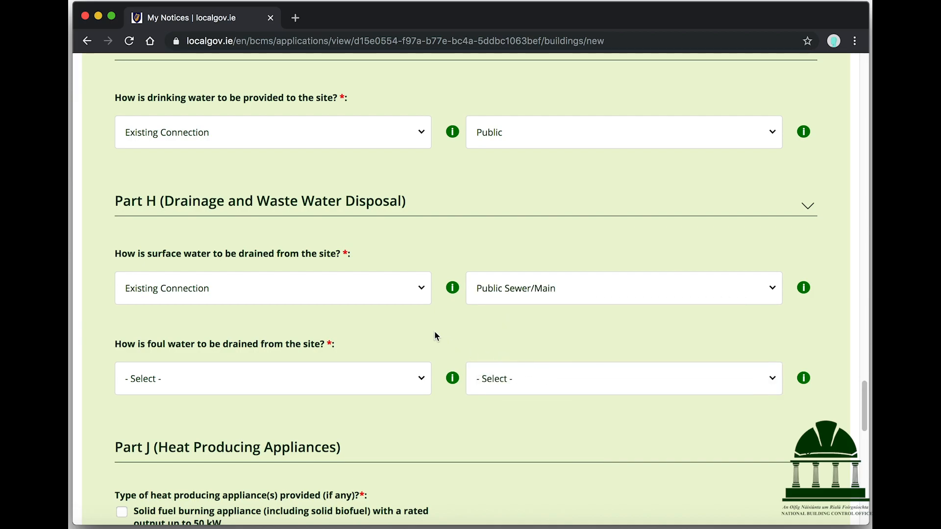
pyautogui.scroll(-3, 434, 330)
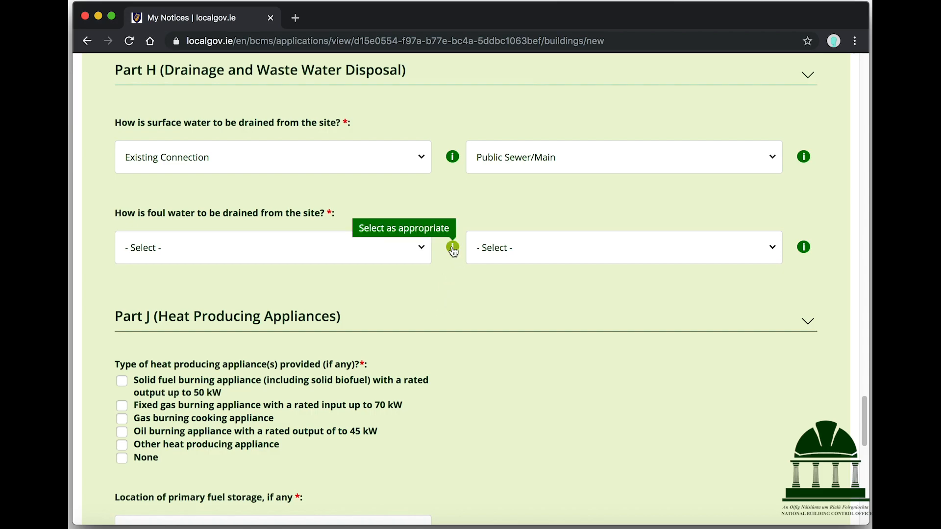
pyautogui.click(405, 249)
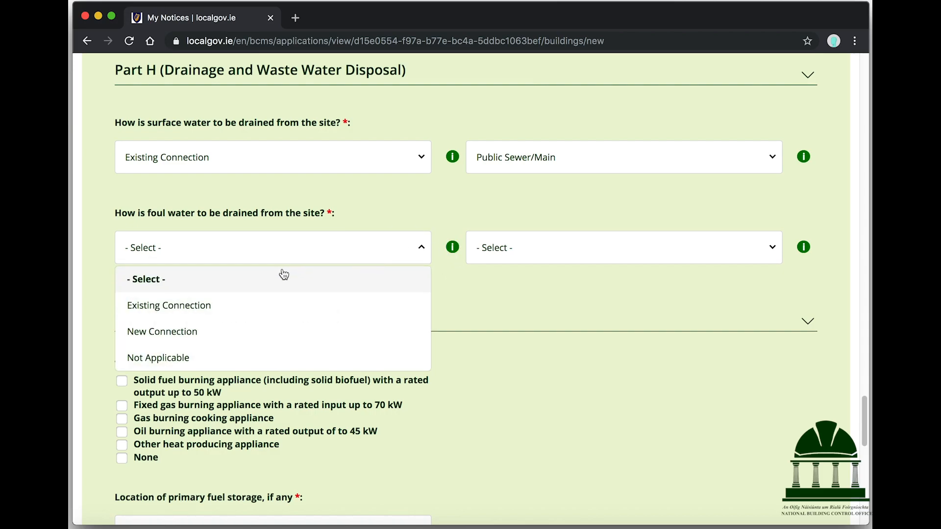
pyautogui.click(252, 304)
pyautogui.click(520, 259)
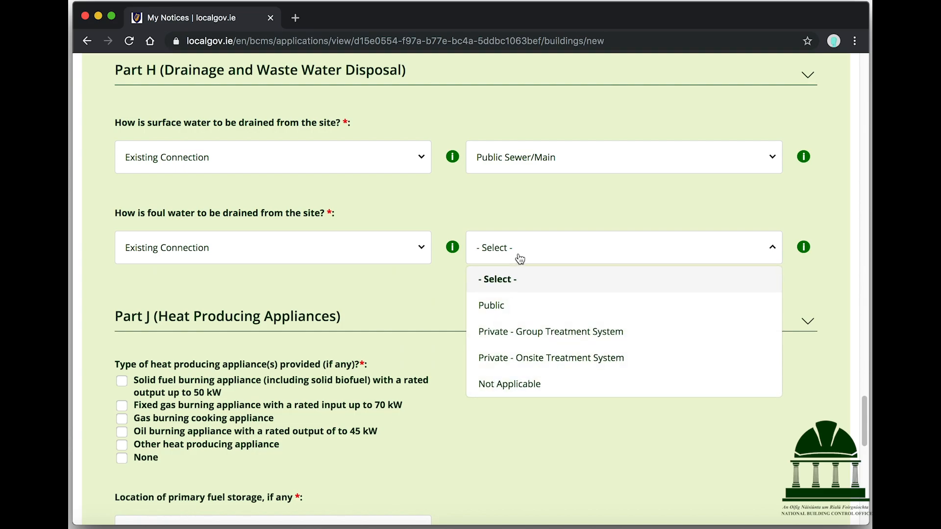
pyautogui.click(523, 308)
pyautogui.scroll(-3, 461, 311)
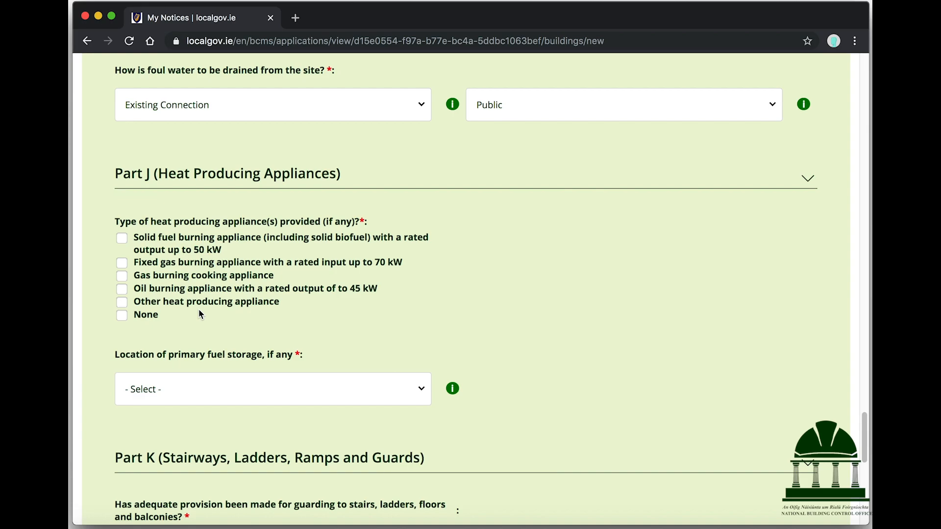
# Declare no heat producing appliances (None) and primary fuel storage location Not Applicable
pyautogui.click(124, 316)
pyautogui.scroll(-3, 398, 308)
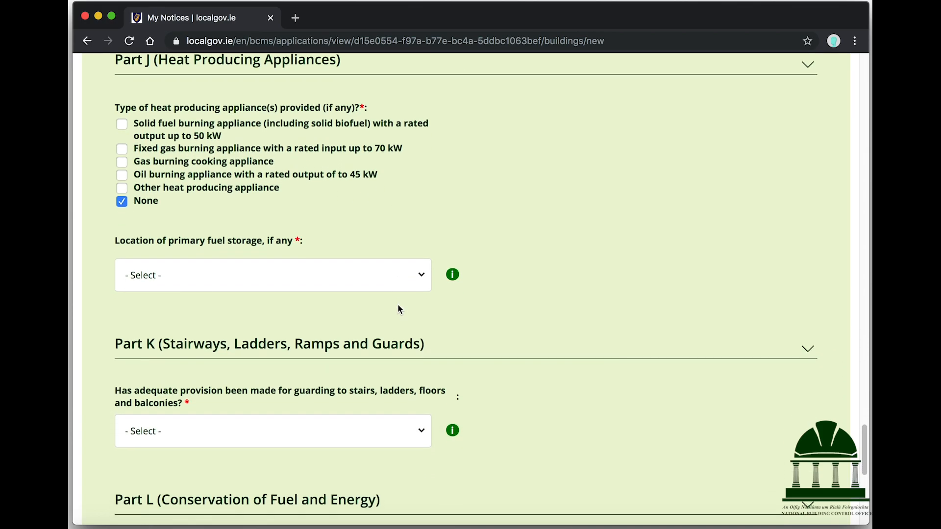
pyautogui.click(383, 274)
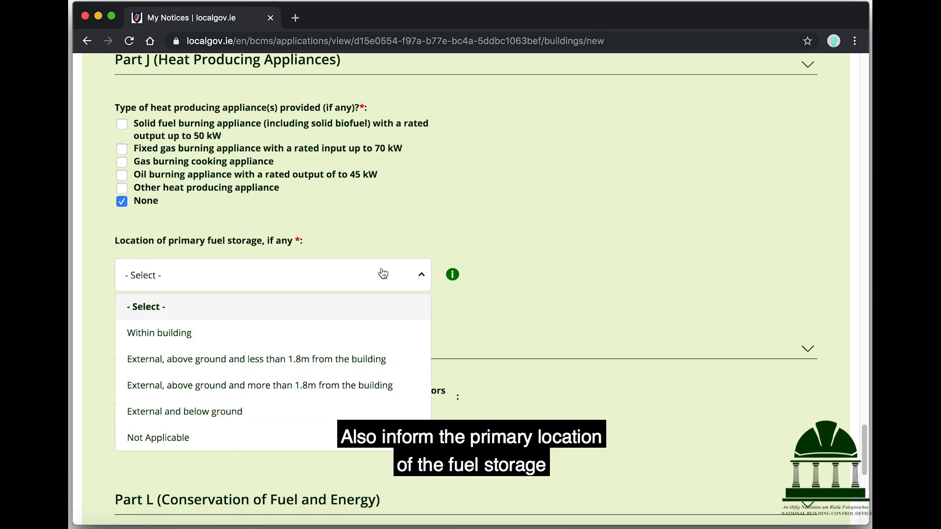
pyautogui.click(191, 439)
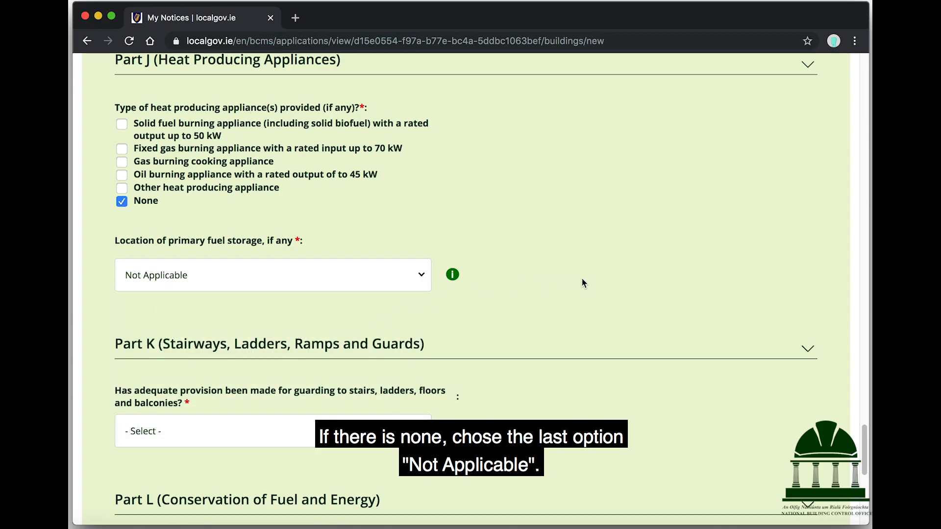
pyautogui.scroll(-4, 582, 280)
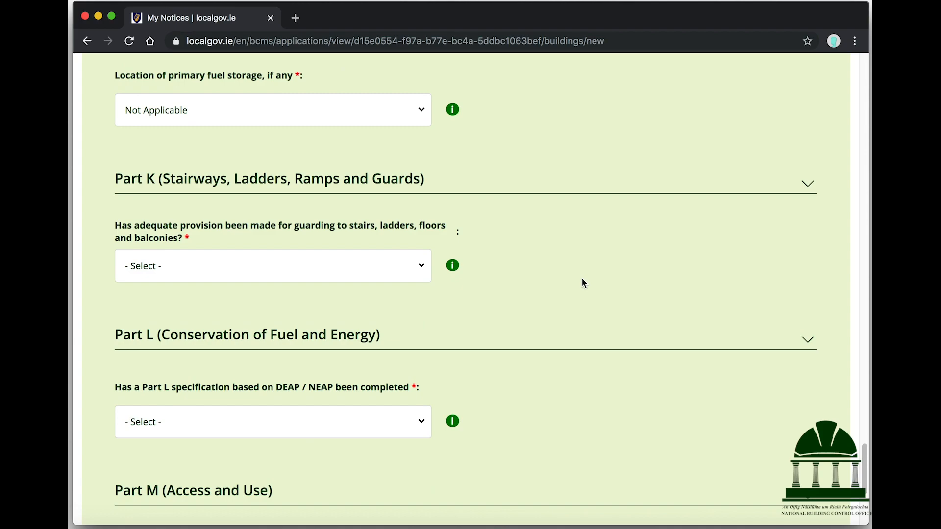
# Answer Yes to the Part K guarding, Part L DEAP/NEAP and Part M access questions
pyautogui.click(362, 270)
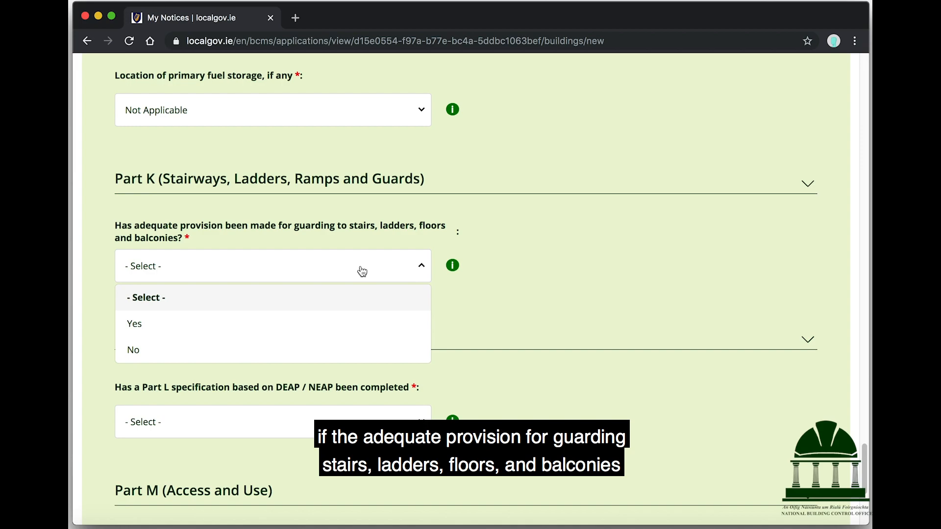
pyautogui.click(272, 332)
pyautogui.scroll(-1, 546, 227)
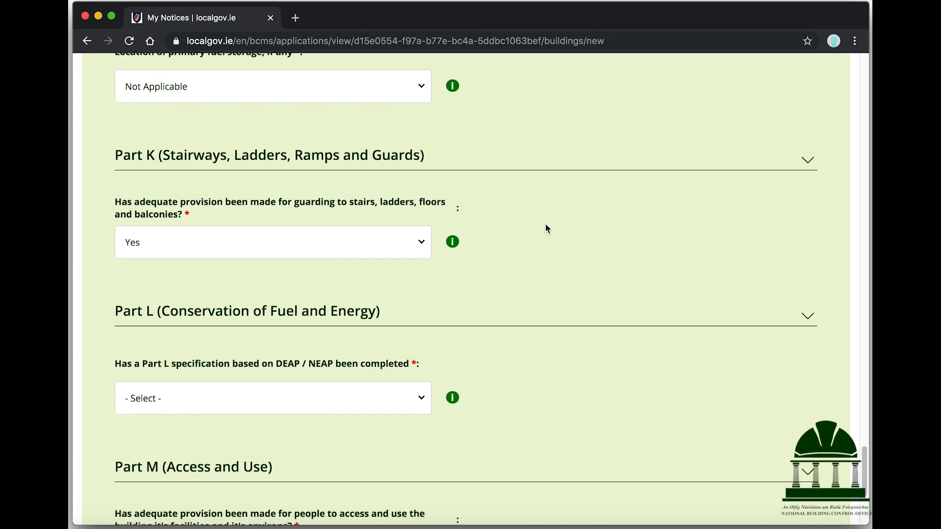
pyautogui.scroll(-3, 547, 229)
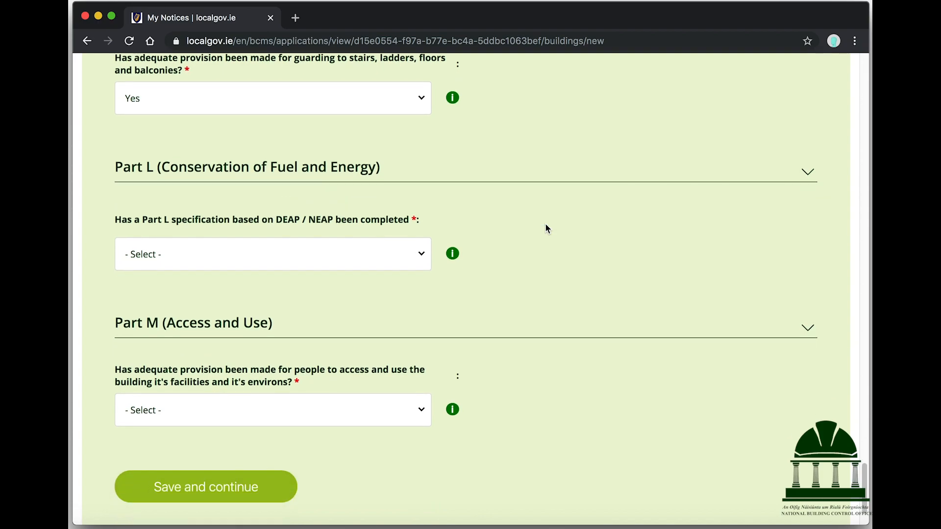
pyautogui.moveTo(453, 253)
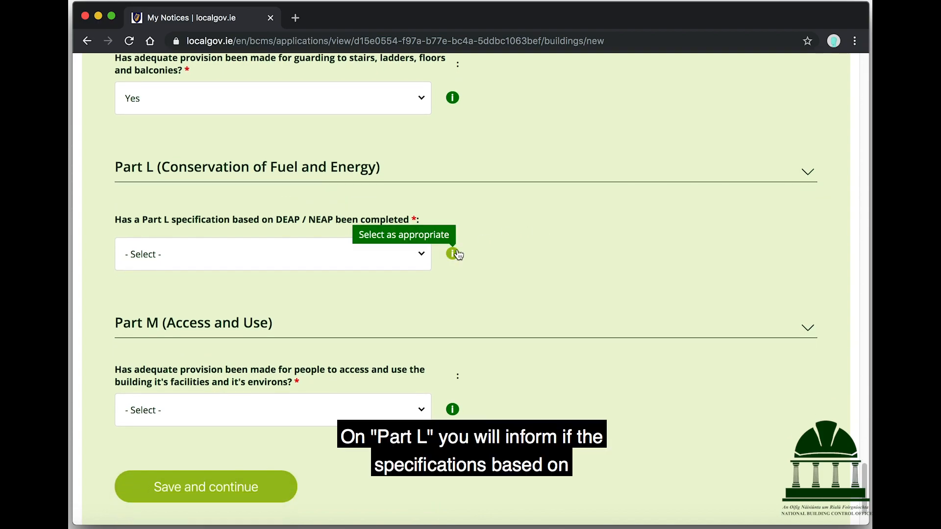
pyautogui.click(371, 254)
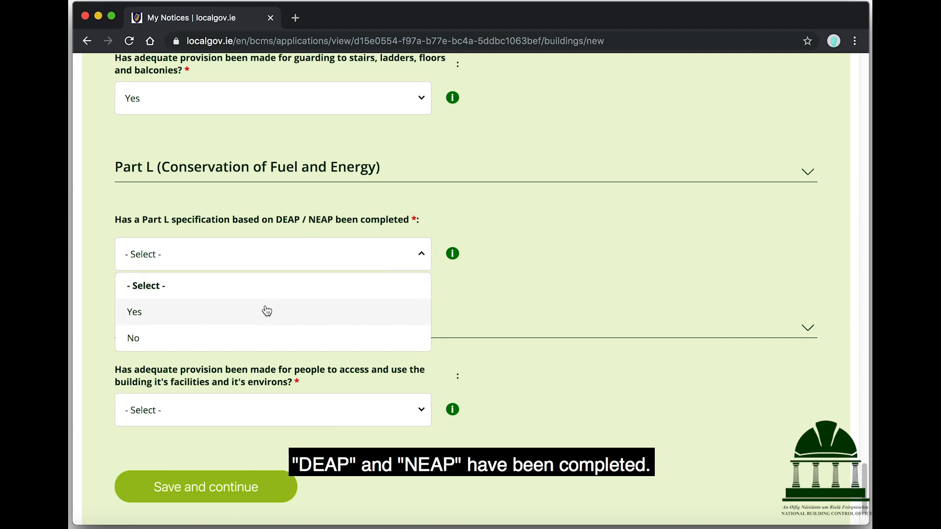
pyautogui.click(265, 310)
pyautogui.scroll(-3, 356, 283)
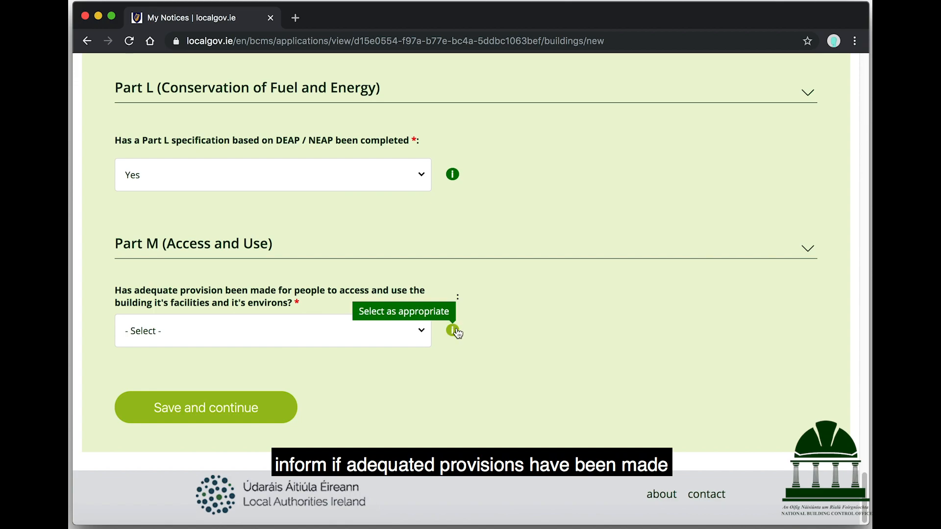
pyautogui.click(358, 333)
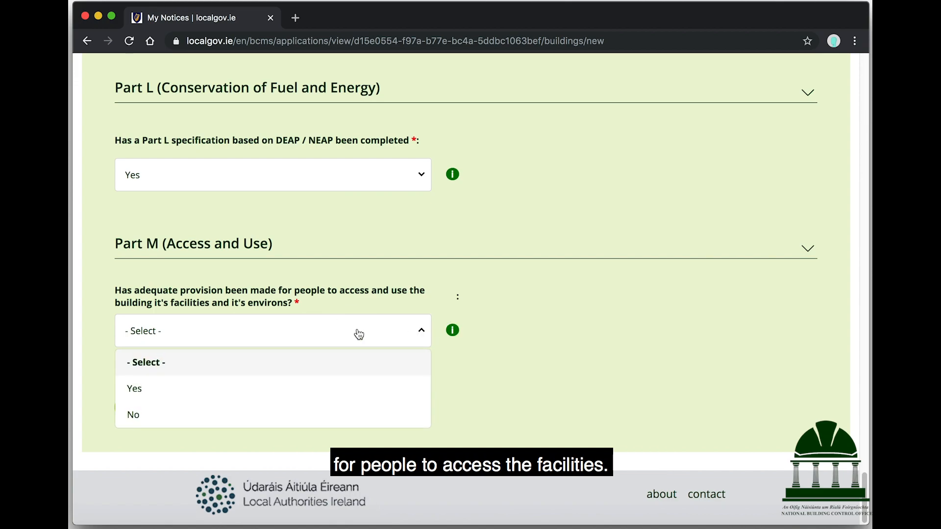
pyautogui.click(241, 397)
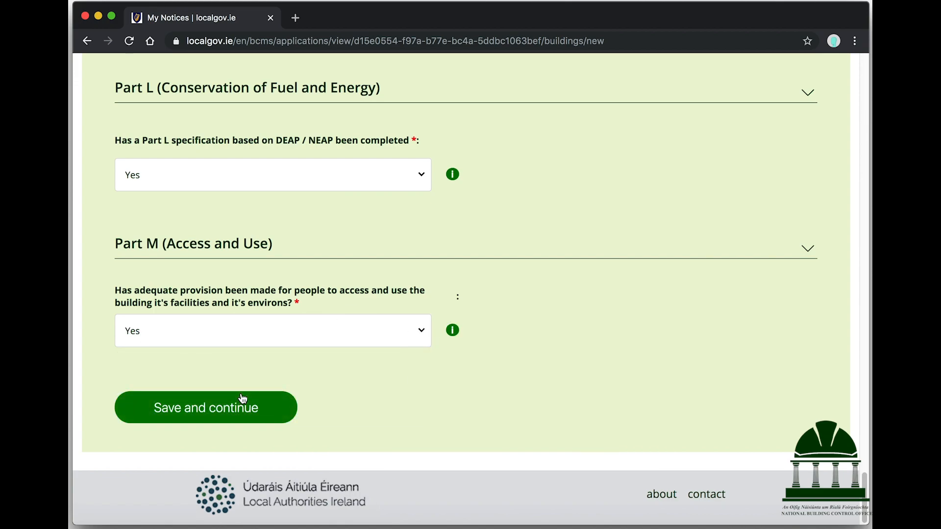
# Save the assessment and review the summary showing the 'Extension to side and rear' dwelling and 30.00 fee
pyautogui.click(210, 412)
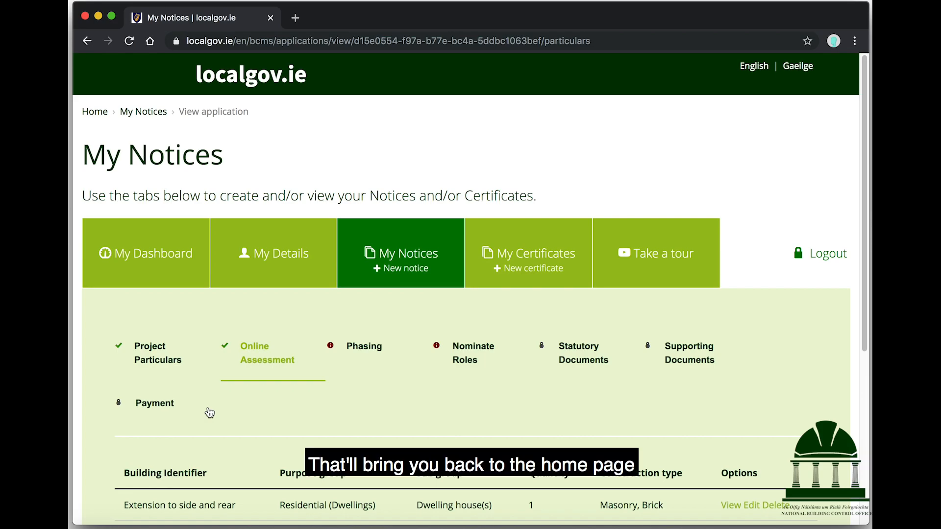
pyautogui.scroll(-5, 209, 413)
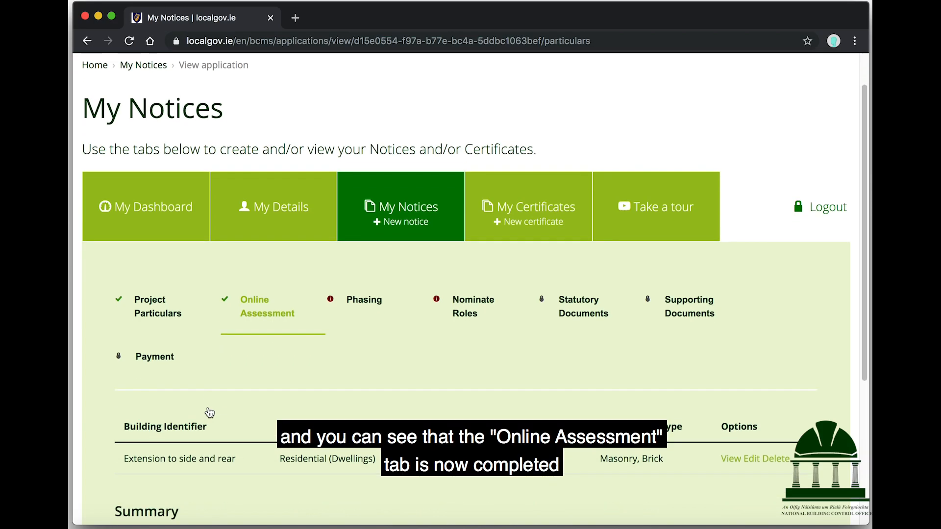
pyautogui.scroll(-1, 209, 413)
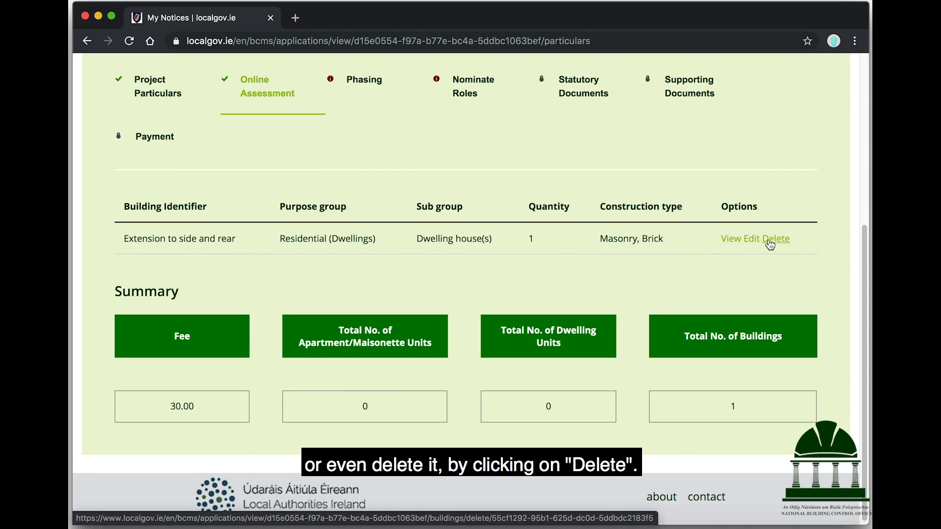
pyautogui.scroll(5, 479, 279)
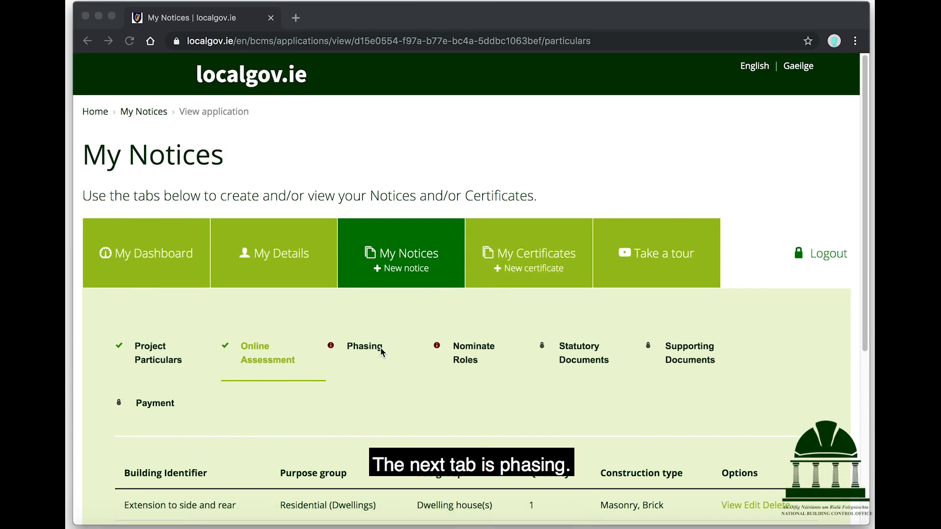
# Open Phasing for editing and set total phases and this notice's phase to 1
pyautogui.click(353, 349)
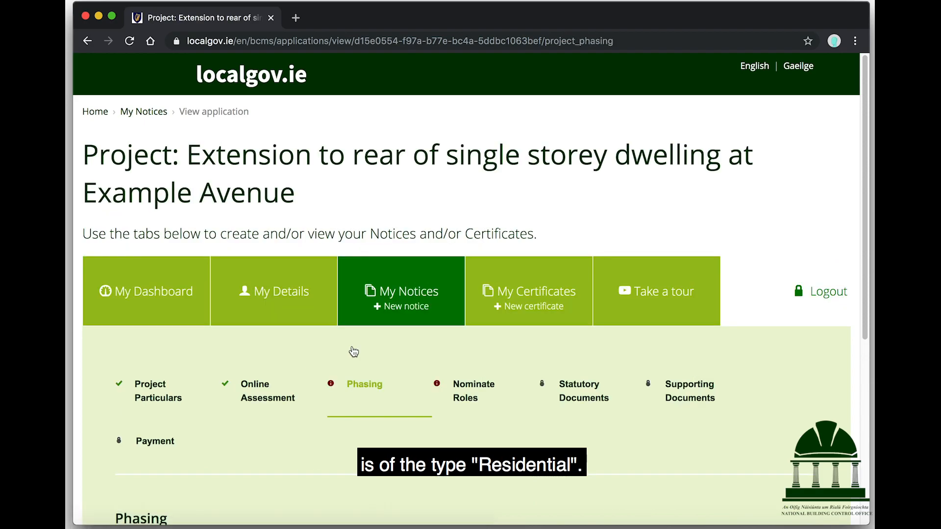
pyautogui.scroll(-4, 353, 351)
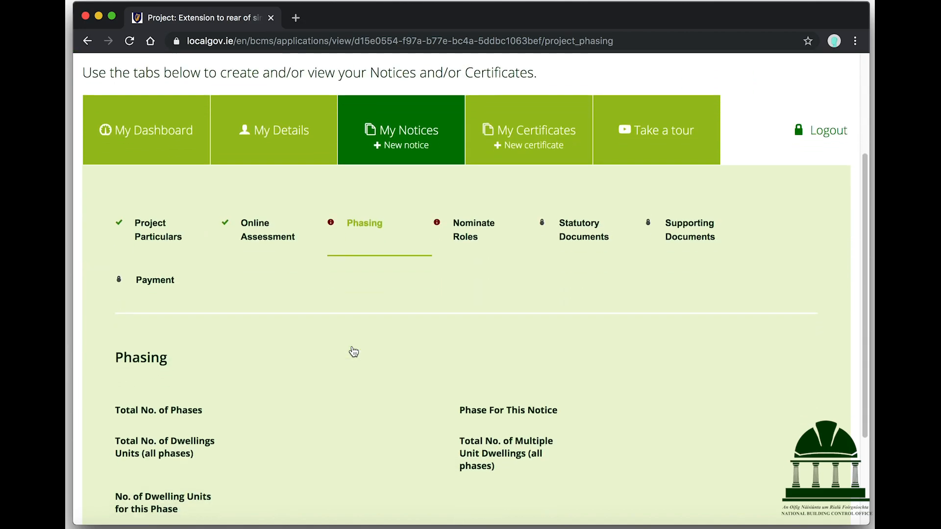
pyautogui.scroll(-3, 354, 352)
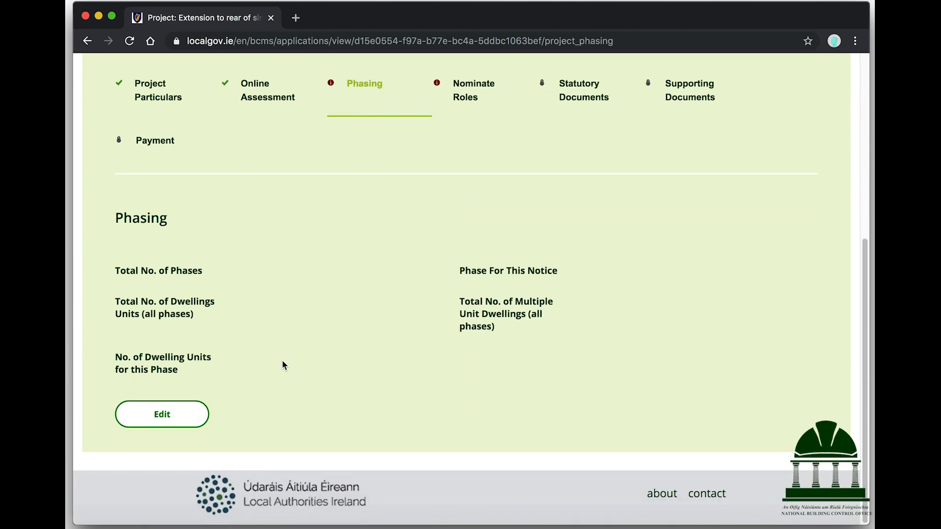
pyautogui.click(182, 418)
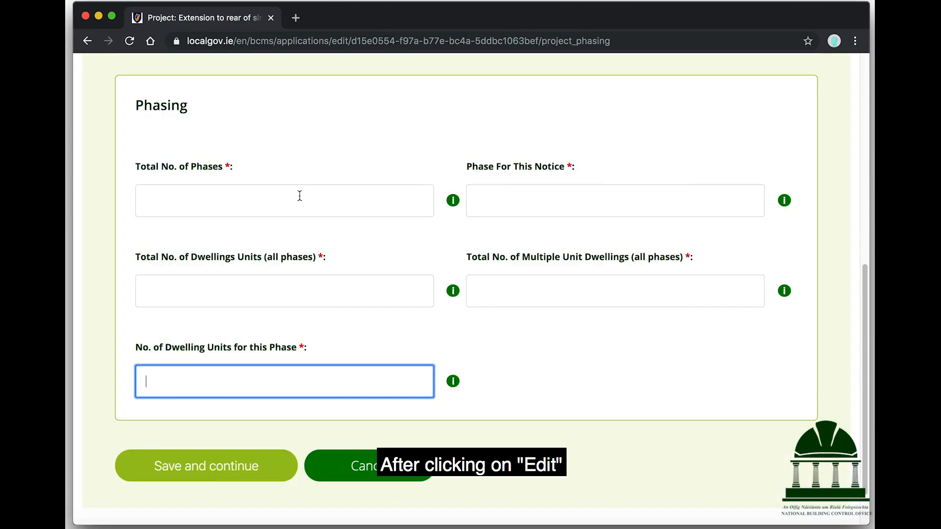
pyautogui.click(299, 195)
pyautogui.write('1')
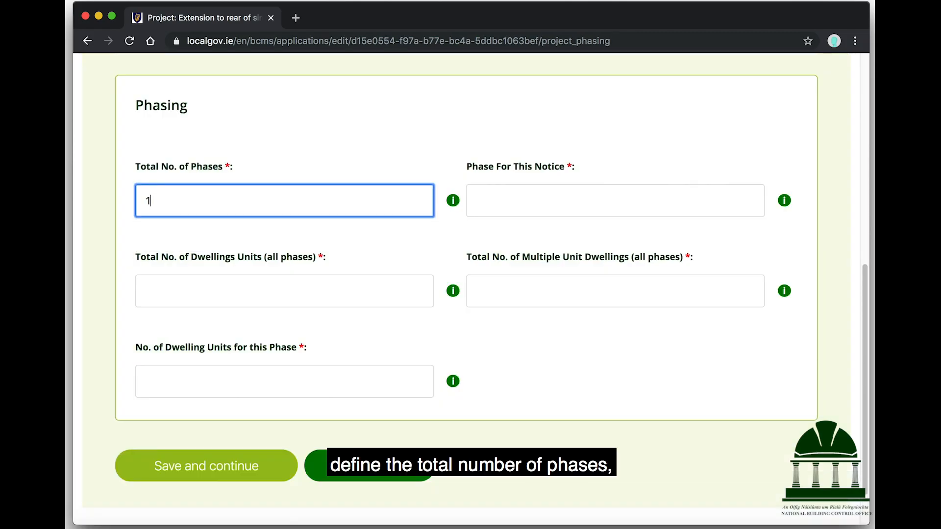
pyautogui.press('Tab')
pyautogui.moveTo(786, 203)
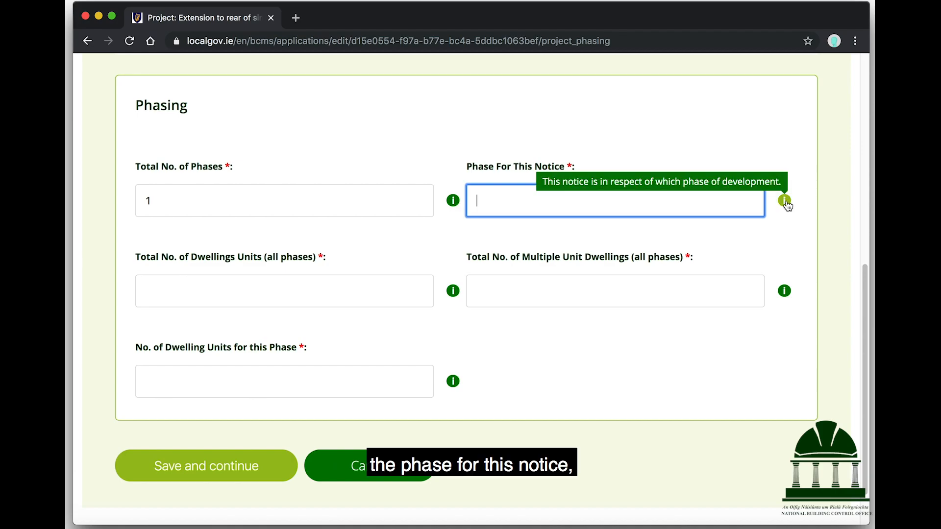
pyautogui.write('1')
pyautogui.press('Tab')
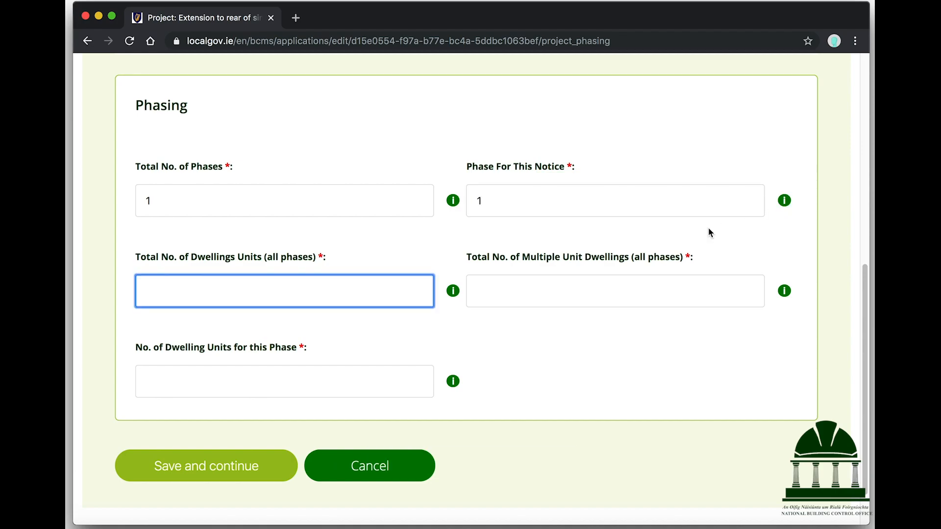
# Set total, multiple-unit and this-phase dwelling units to 1, then save and continue
pyautogui.moveTo(452, 294)
pyautogui.write('1')
pyautogui.press('Tab')
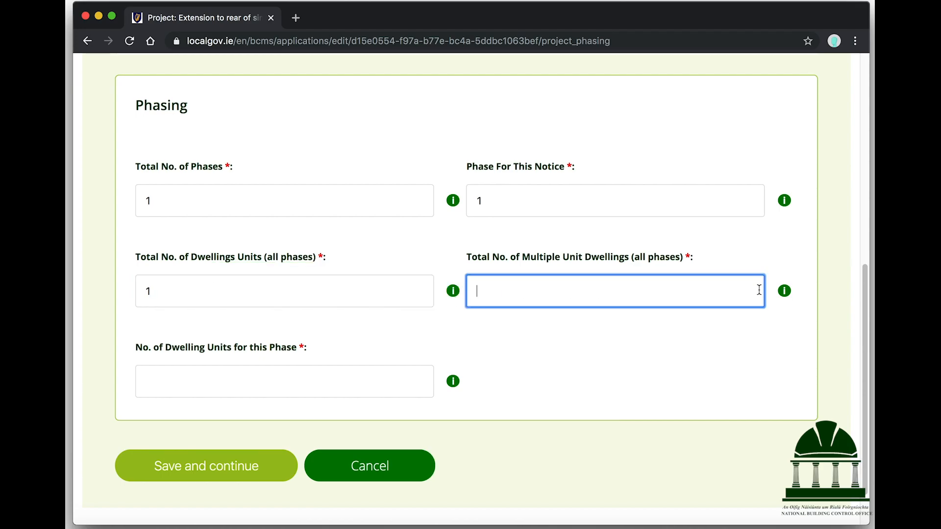
pyautogui.moveTo(783, 293)
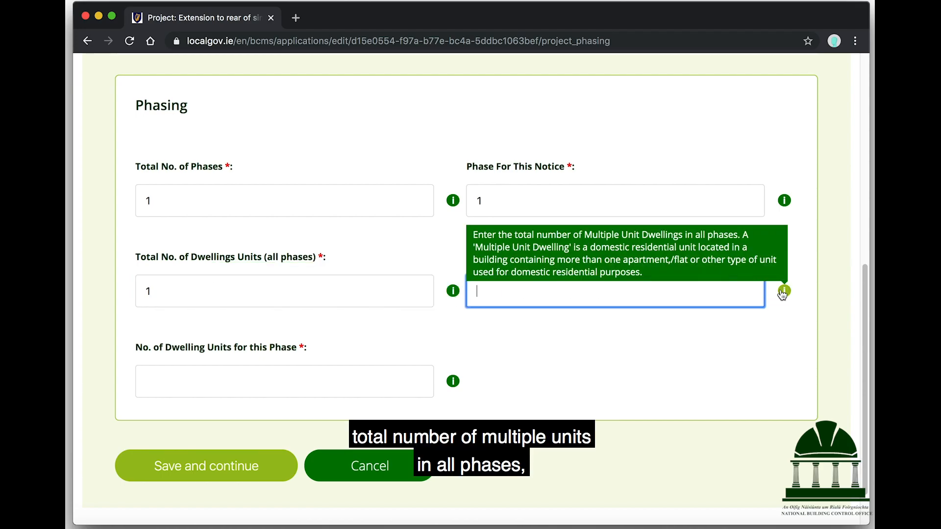
pyautogui.write('1')
pyautogui.press('Tab')
pyautogui.moveTo(452, 383)
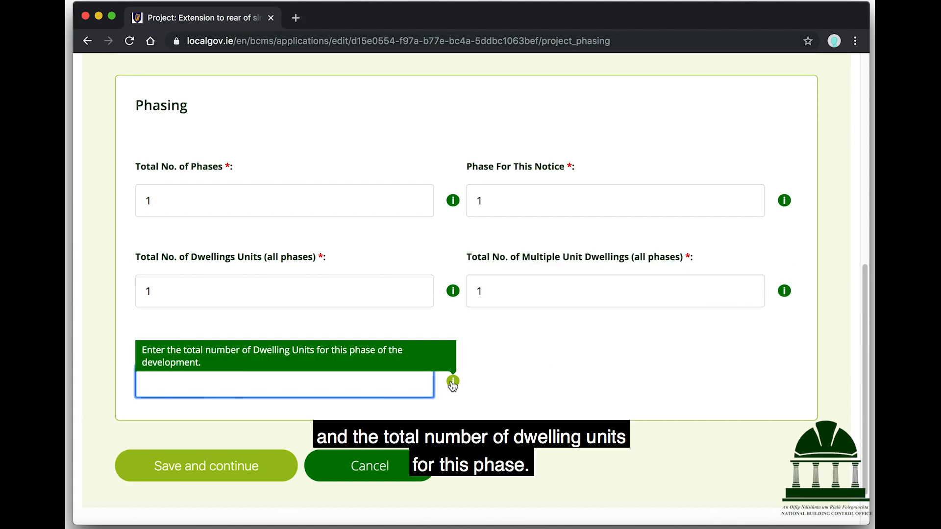
pyautogui.write('1')
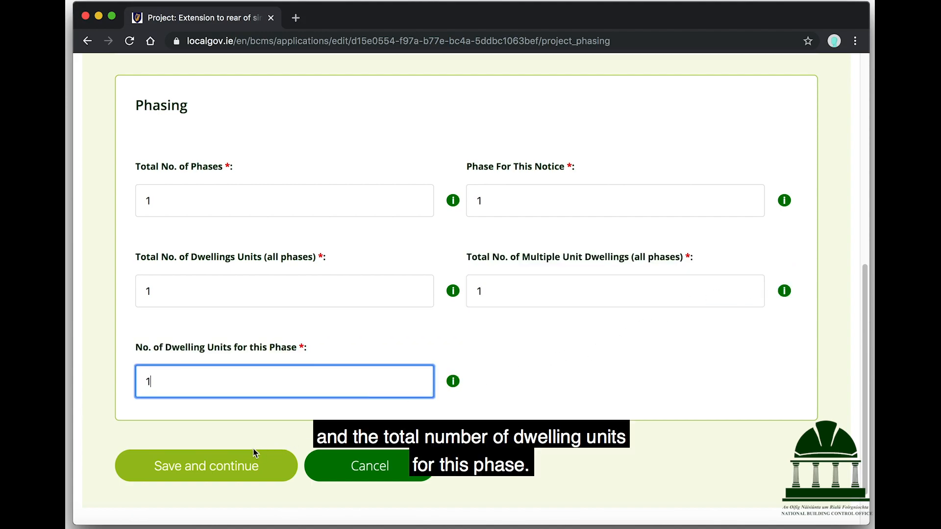
pyautogui.click(241, 464)
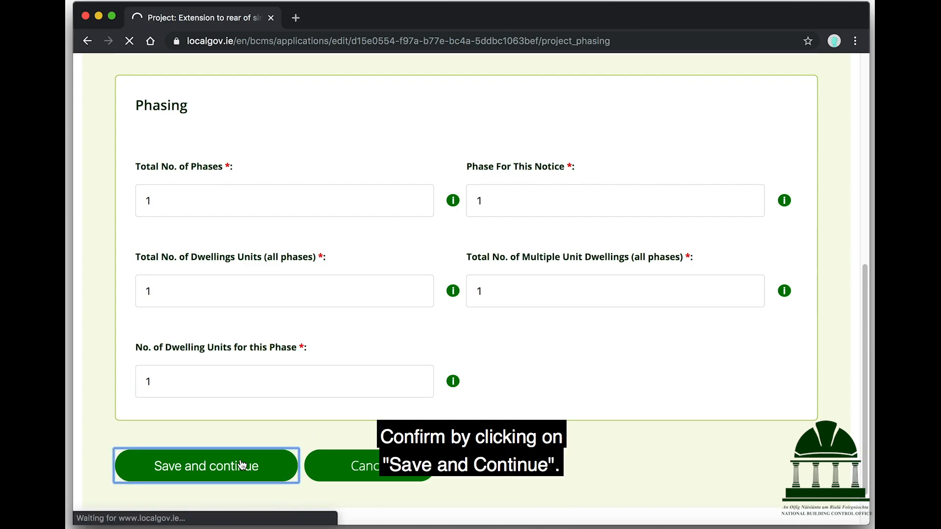
pyautogui.scroll(-2, 495, 189)
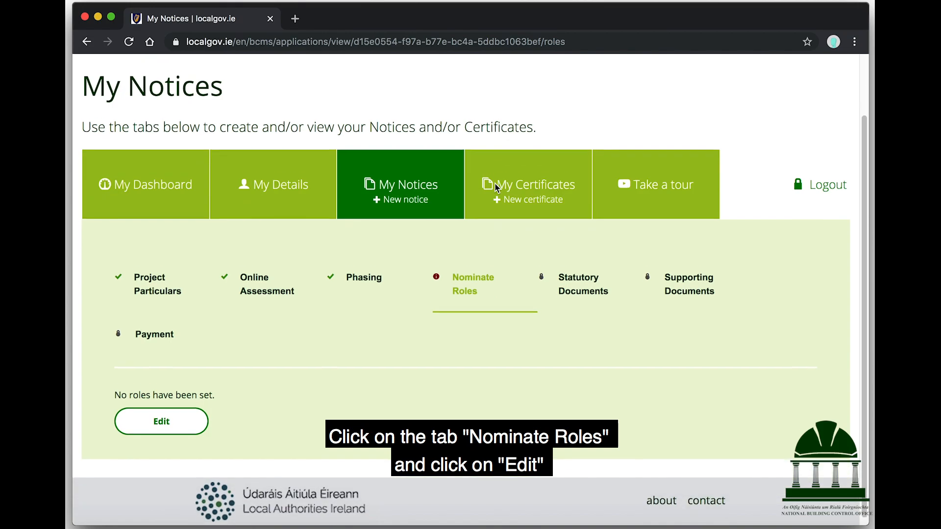
# Start nominating roles and assign yourself as the building owner
pyautogui.click(188, 415)
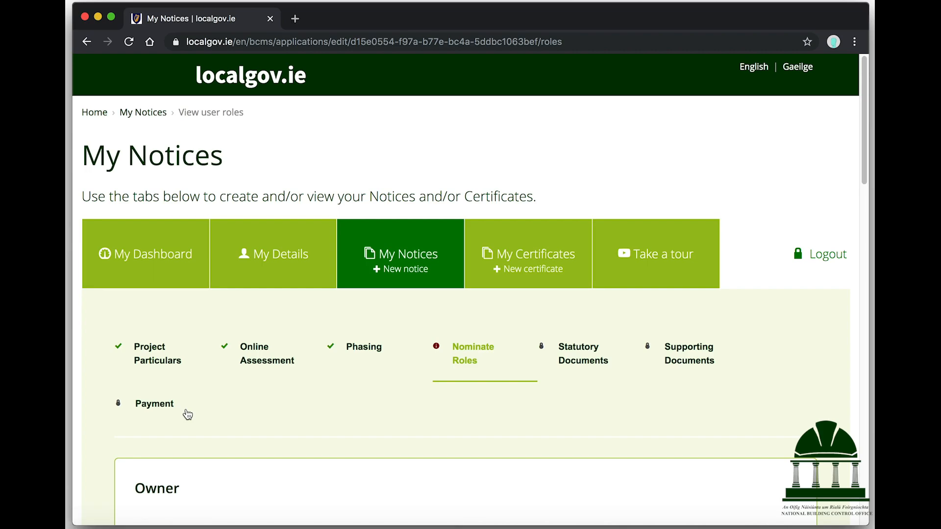
pyautogui.scroll(-5, 323, 395)
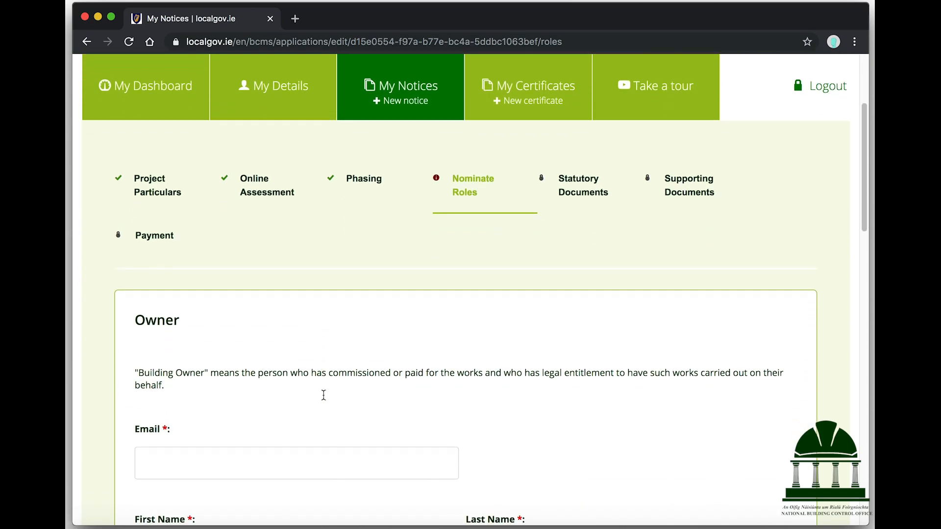
pyautogui.scroll(-5, 323, 395)
pyautogui.scroll(-2, 323, 395)
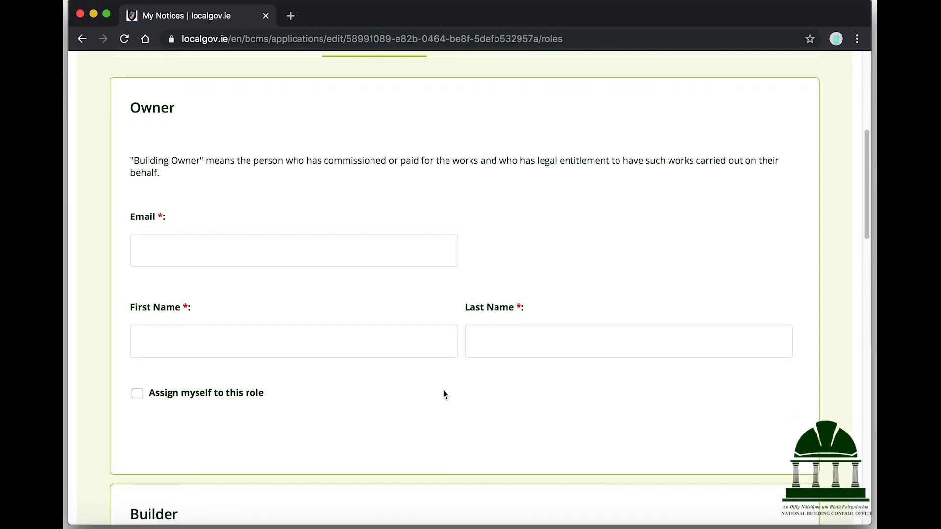
pyautogui.scroll(-1, 443, 390)
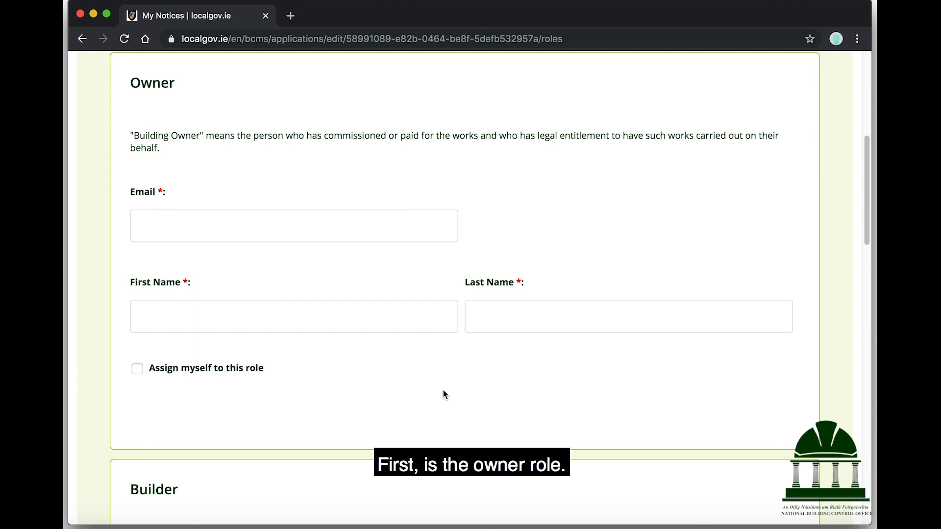
pyautogui.click(137, 369)
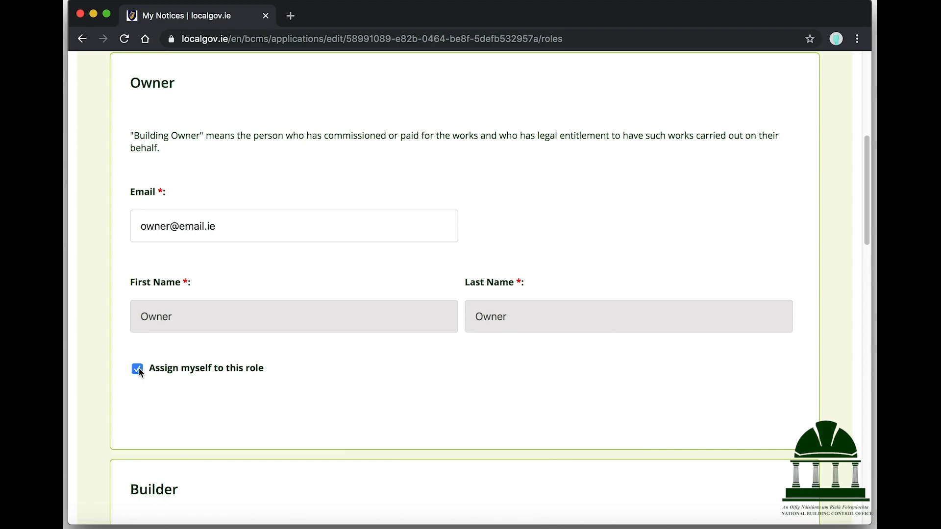
# Confirm the builder's e-mail so the builder's names fill in
pyautogui.scroll(-5, 141, 373)
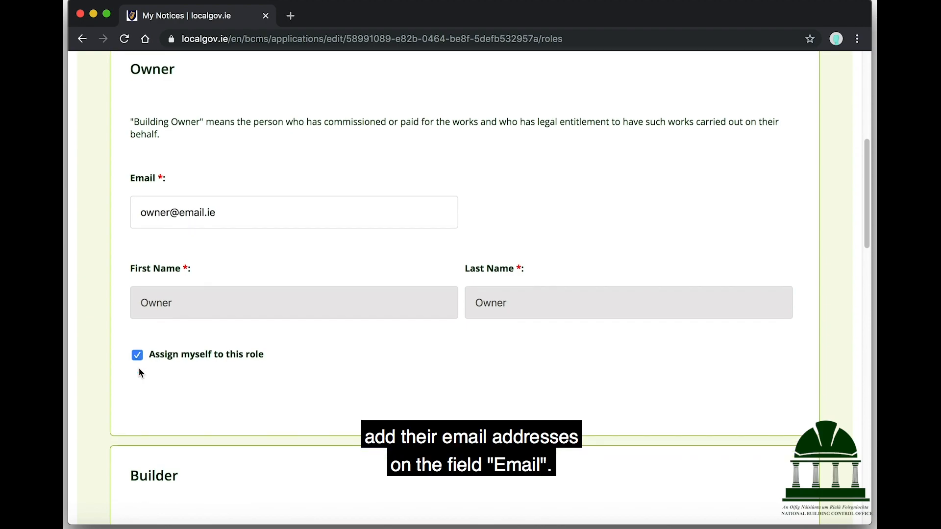
pyautogui.scroll(-4, 141, 372)
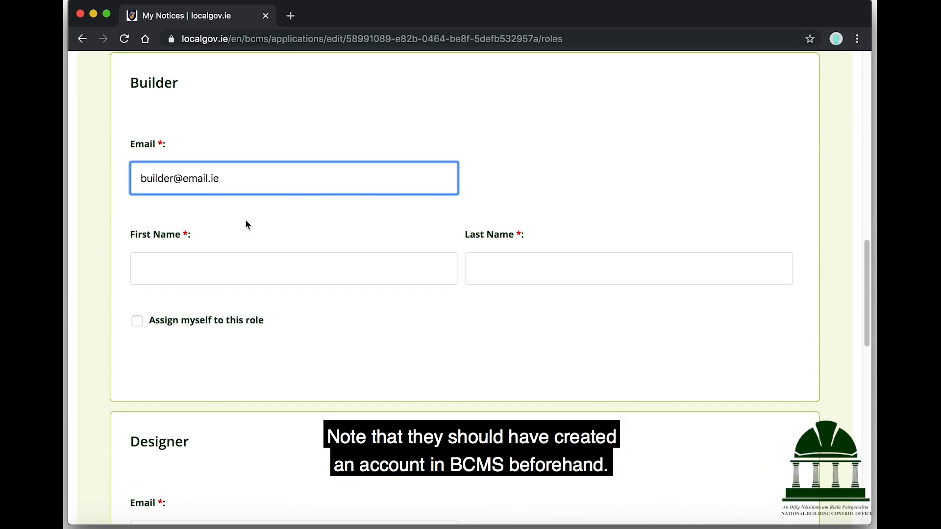
pyautogui.press('Tab')
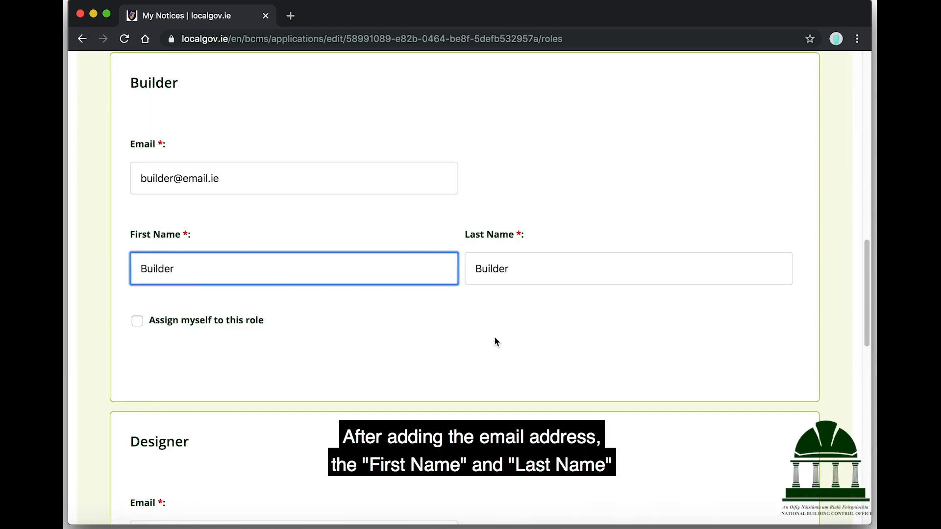
# Enter the Designer's e-mail address so the Designer's first and last names auto-fill
pyautogui.scroll(-6, 495, 339)
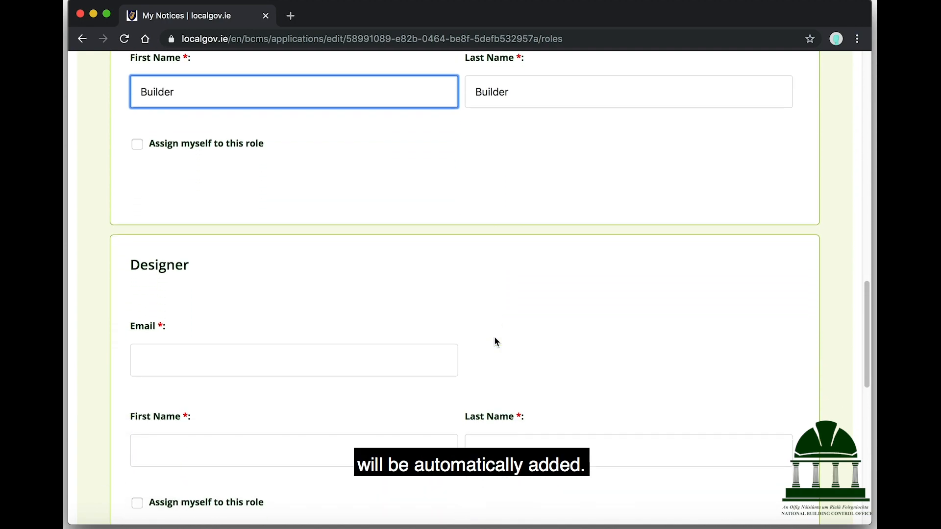
pyautogui.scroll(-2, 497, 342)
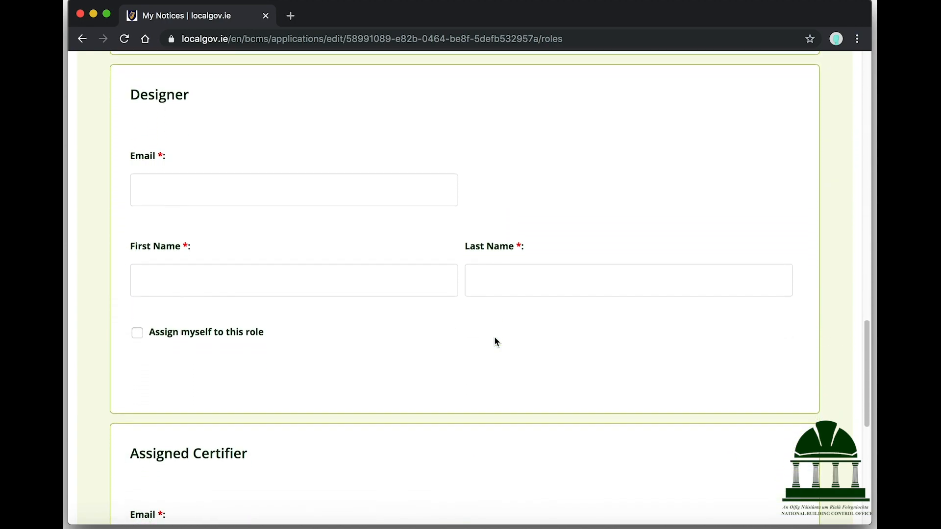
pyautogui.scroll(-1, 497, 342)
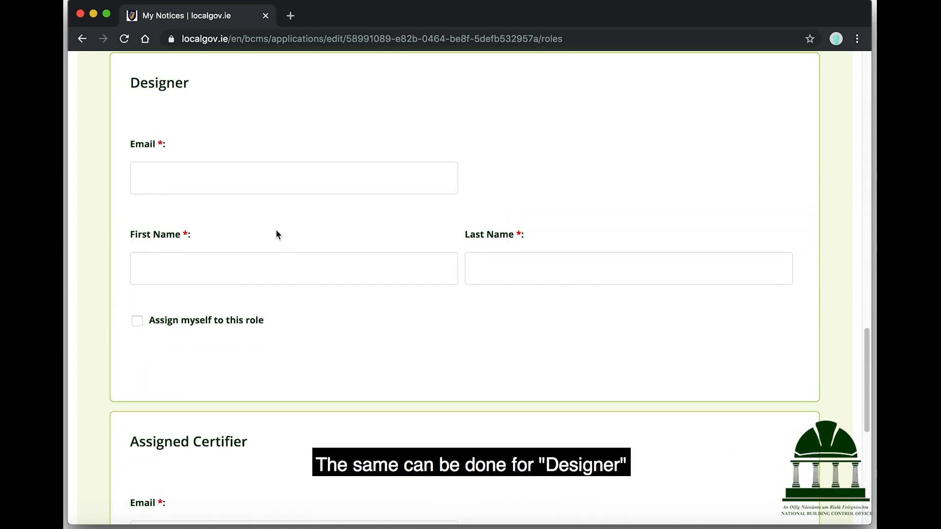
pyautogui.click(265, 184)
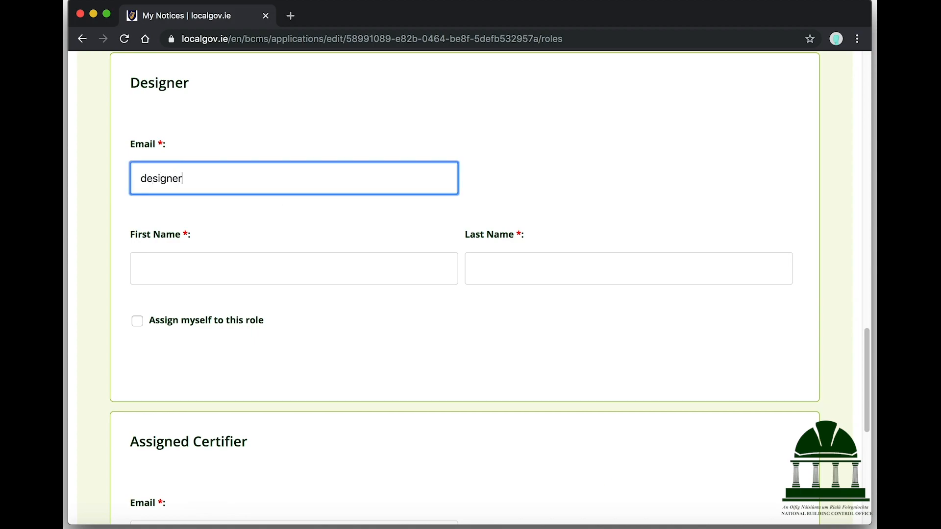
pyautogui.click(277, 221)
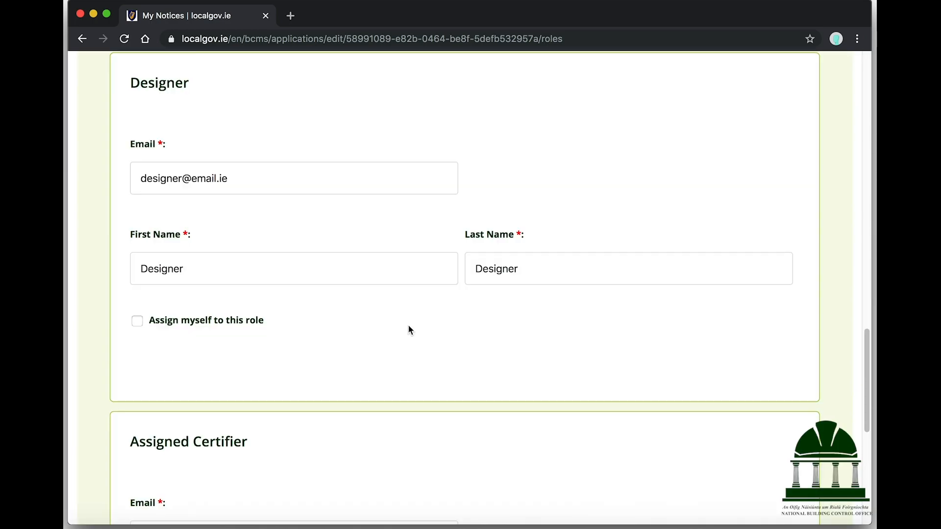
# Enter the Assigned Certifier's e-mail address so the certifier's names auto-fill
pyautogui.scroll(-6, 409, 326)
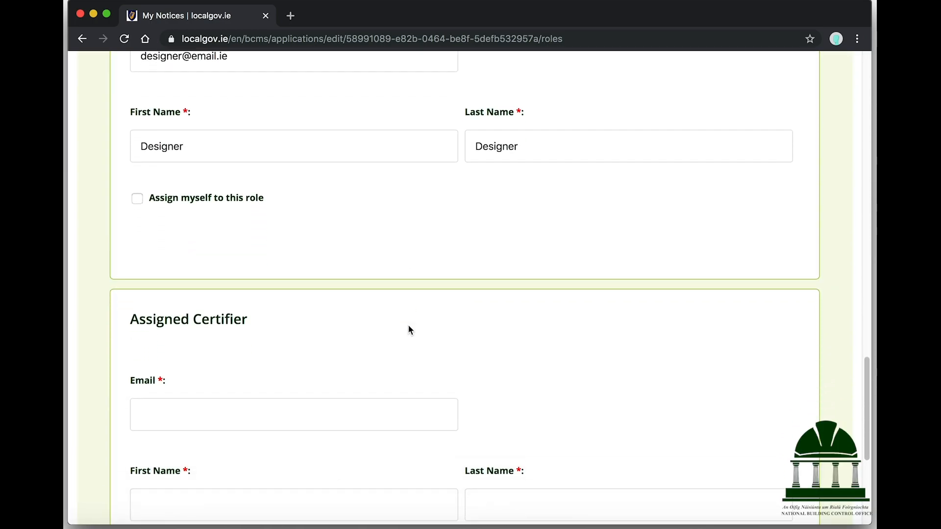
pyautogui.scroll(-1, 411, 330)
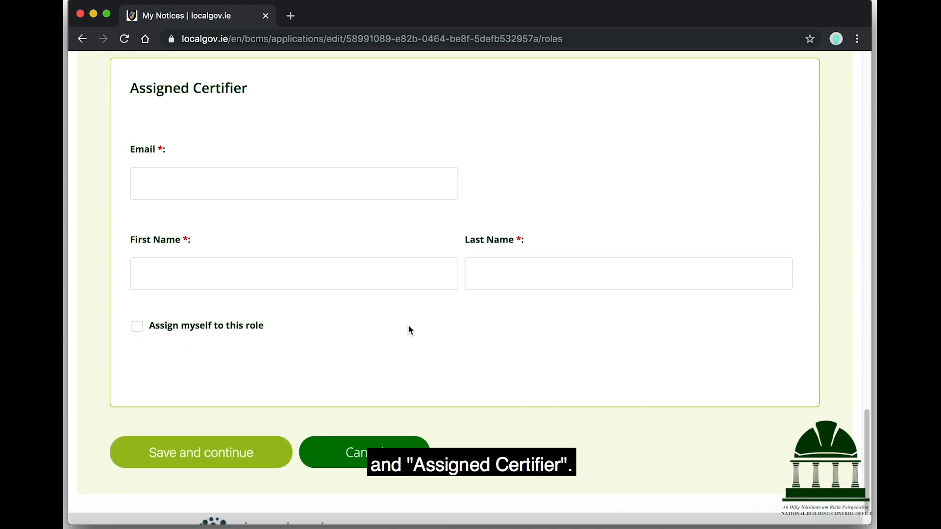
pyautogui.scroll(-1, 410, 333)
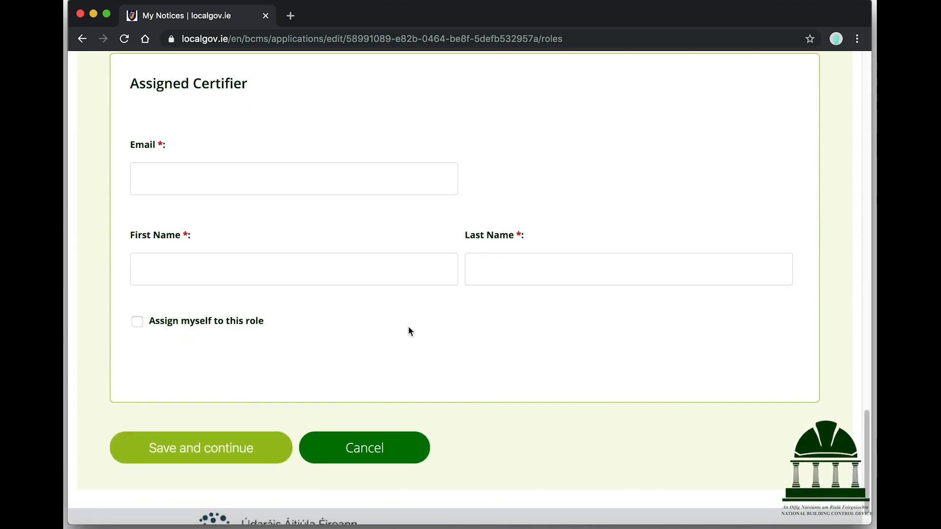
pyautogui.click(313, 189)
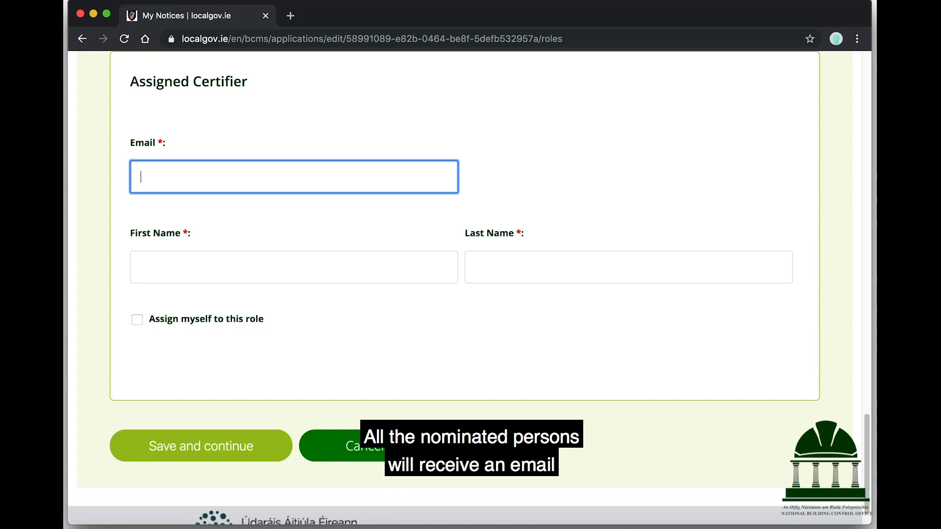
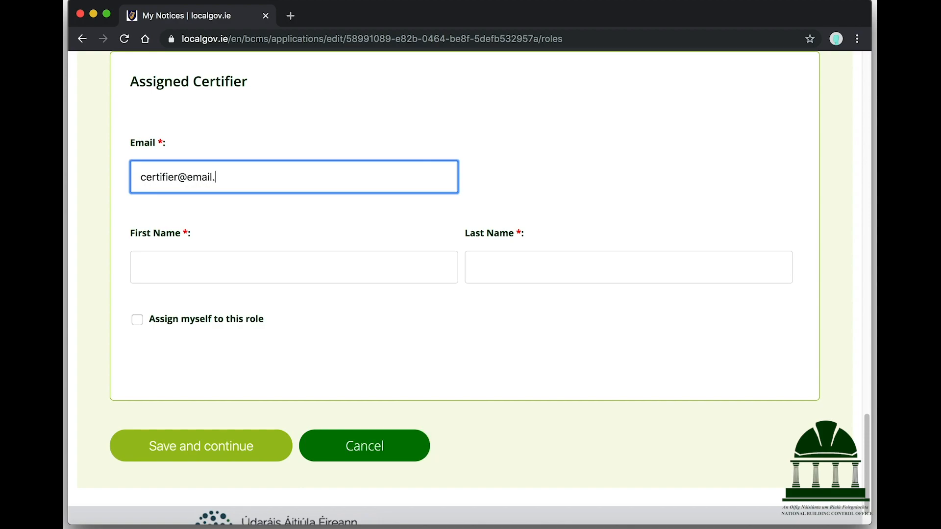
pyautogui.press('Tab')
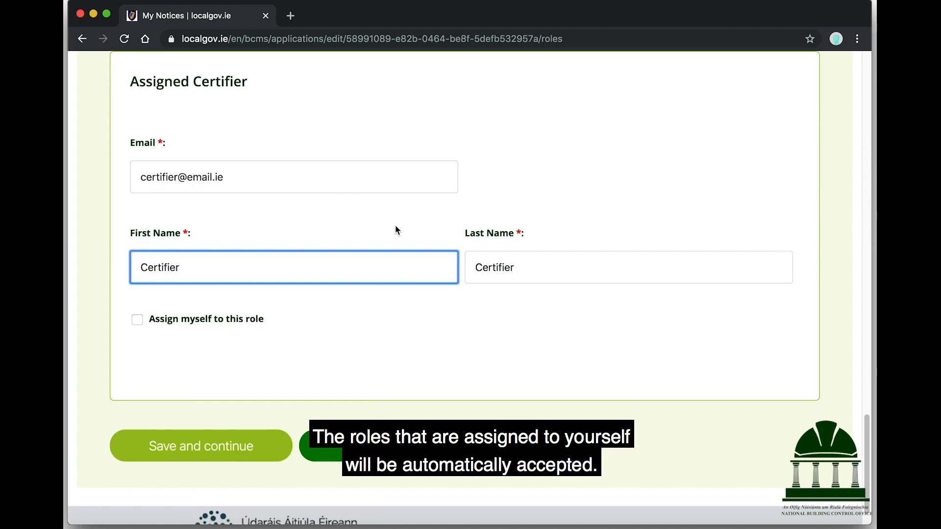
# Save the nominated roles and check the Owner role shows Accepted
pyautogui.click(233, 445)
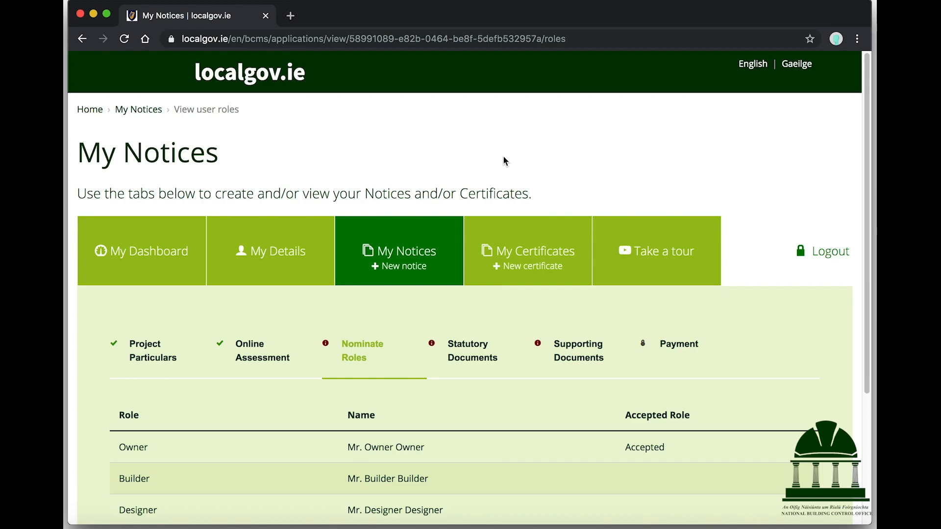
pyautogui.scroll(-5, 503, 160)
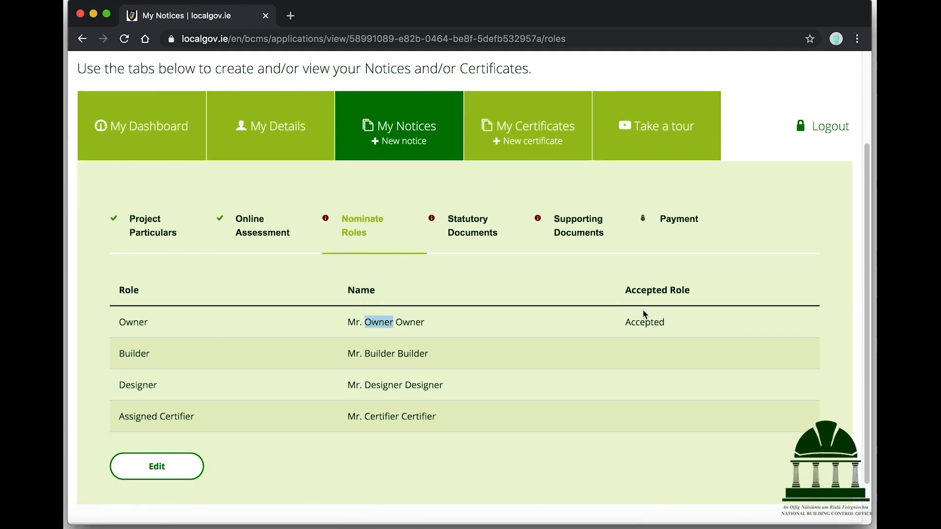
pyautogui.doubleClick(650, 322)
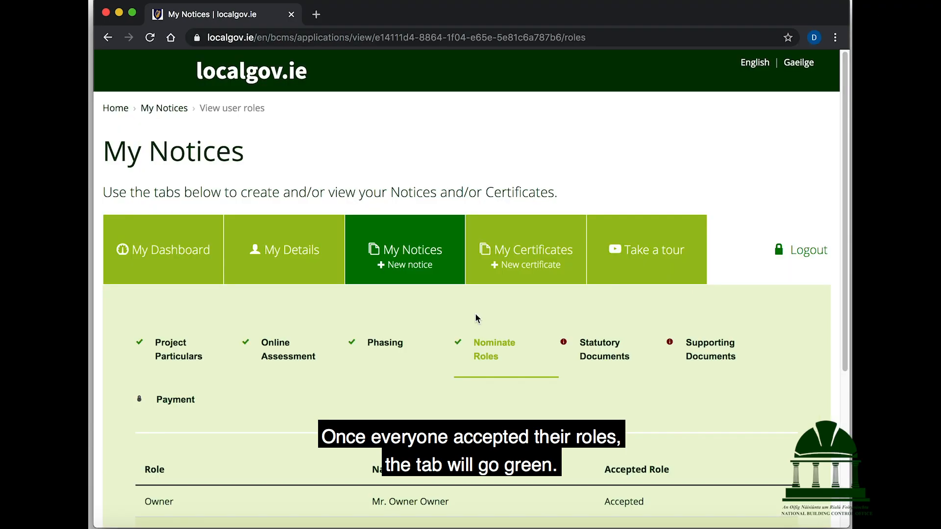
# Download the Commencement Notice template from the Statutory Documents step
pyautogui.click(596, 357)
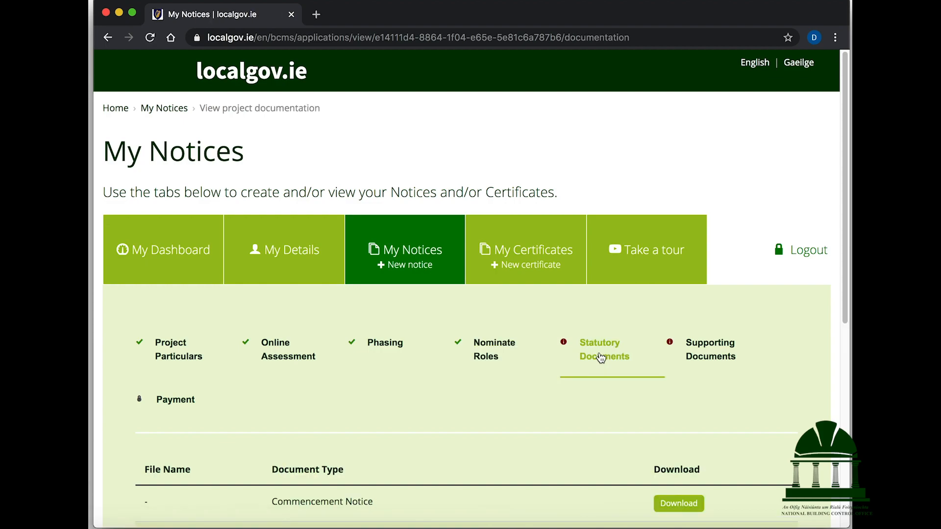
pyautogui.scroll(-5, 601, 359)
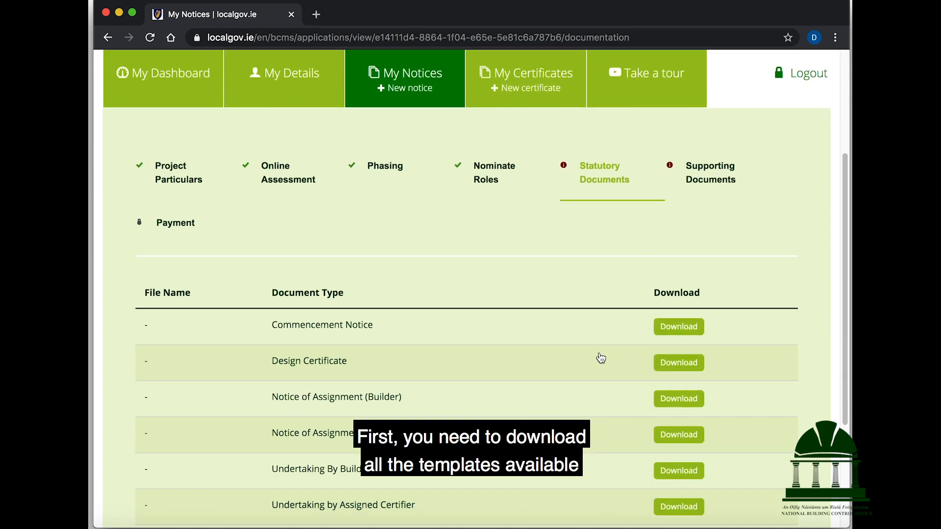
pyautogui.scroll(-1, 603, 366)
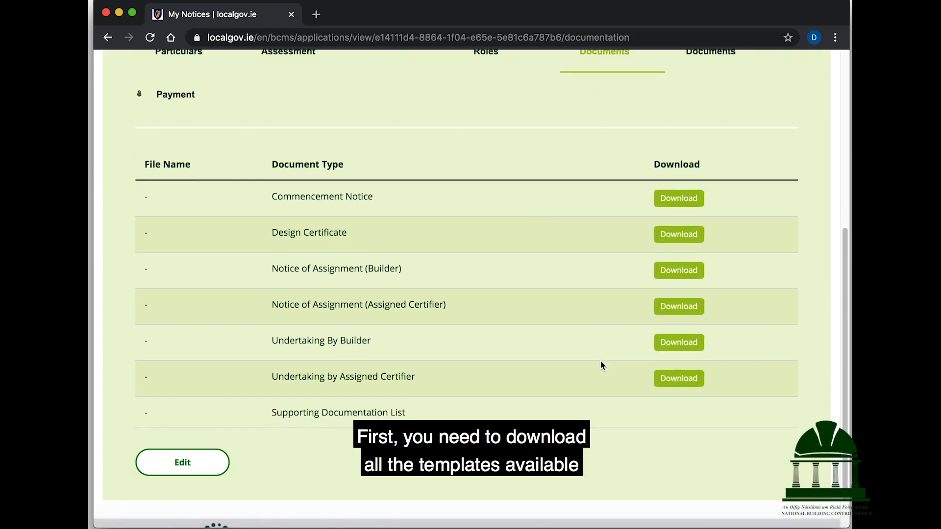
pyautogui.click(675, 198)
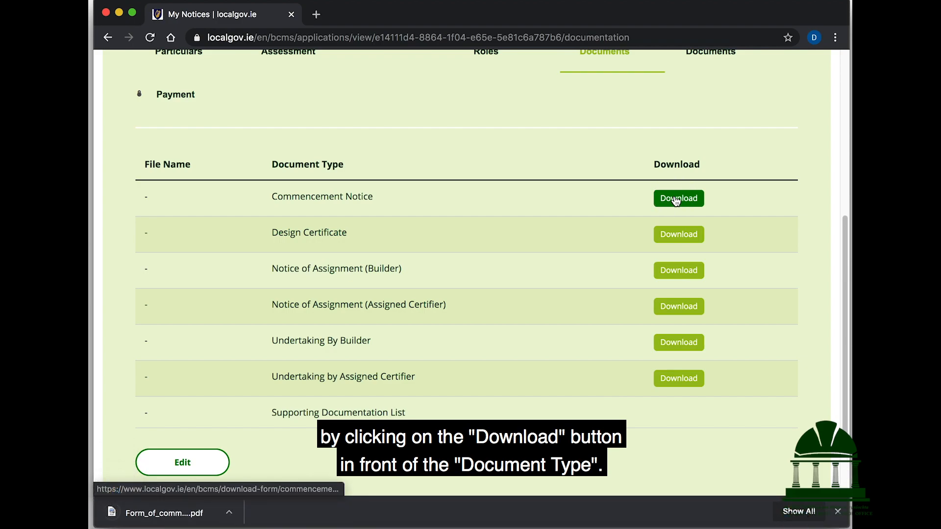
# Review the downloaded Commencement Notice PDF down to the owner's signature line, then close it
pyautogui.click(175, 518)
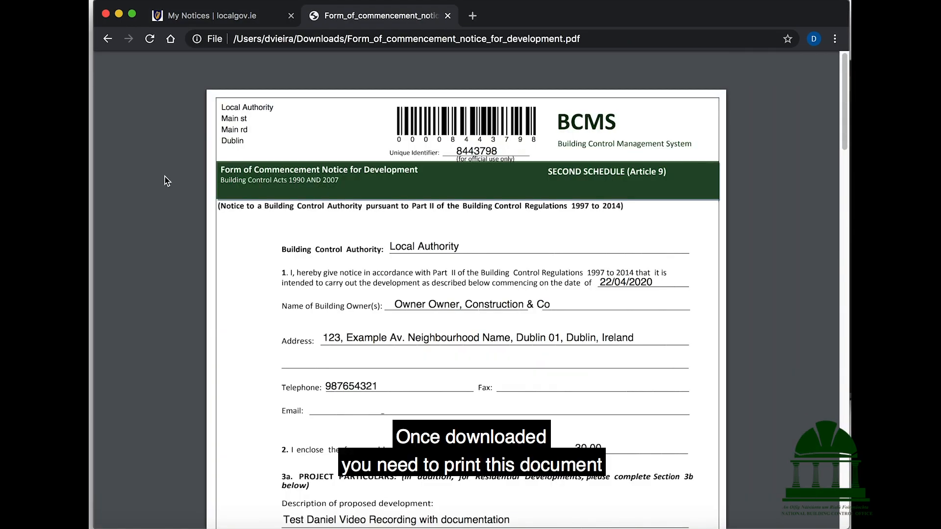
pyautogui.scroll(-10, 165, 176)
pyautogui.scroll(-15, 165, 178)
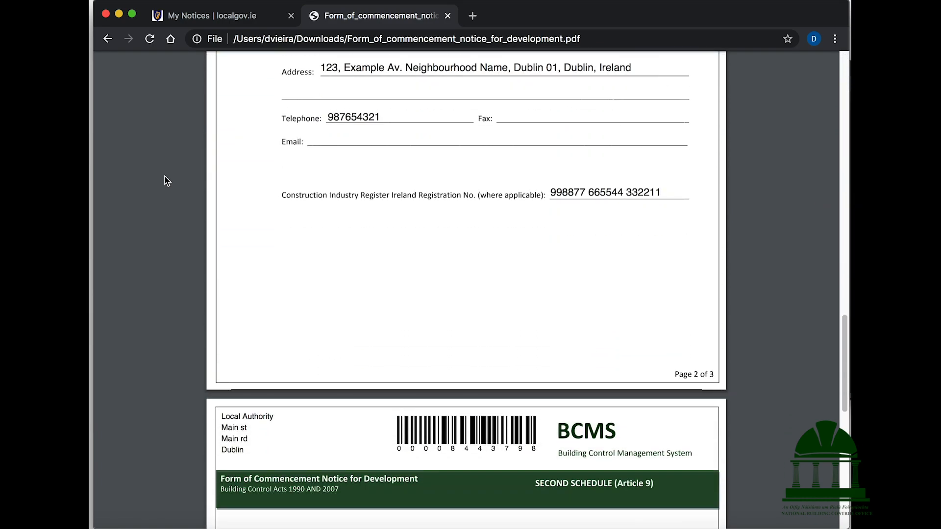
pyautogui.scroll(-15, 164, 177)
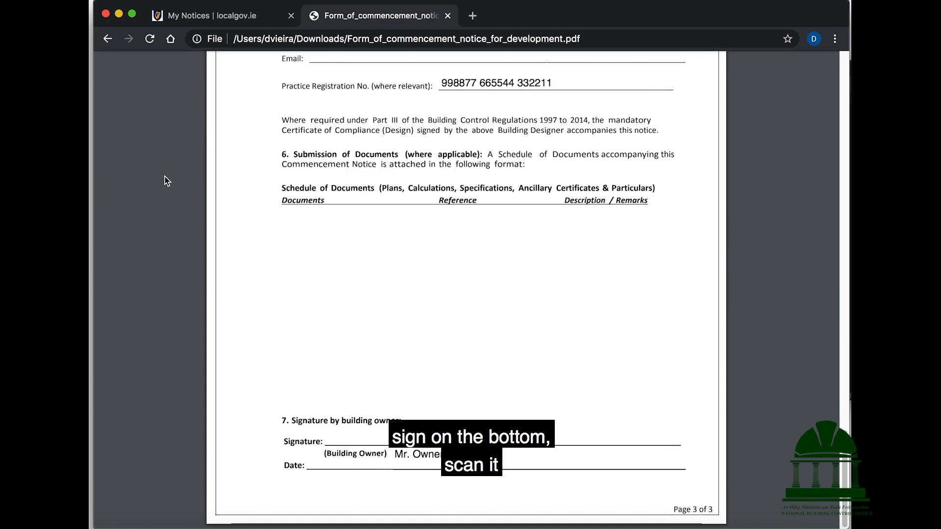
pyautogui.moveTo(341, 443)
pyautogui.mouseDown()
pyautogui.moveTo(327, 441)
pyautogui.moveTo(356, 447)
pyautogui.mouseUp()
pyautogui.click(450, 440)
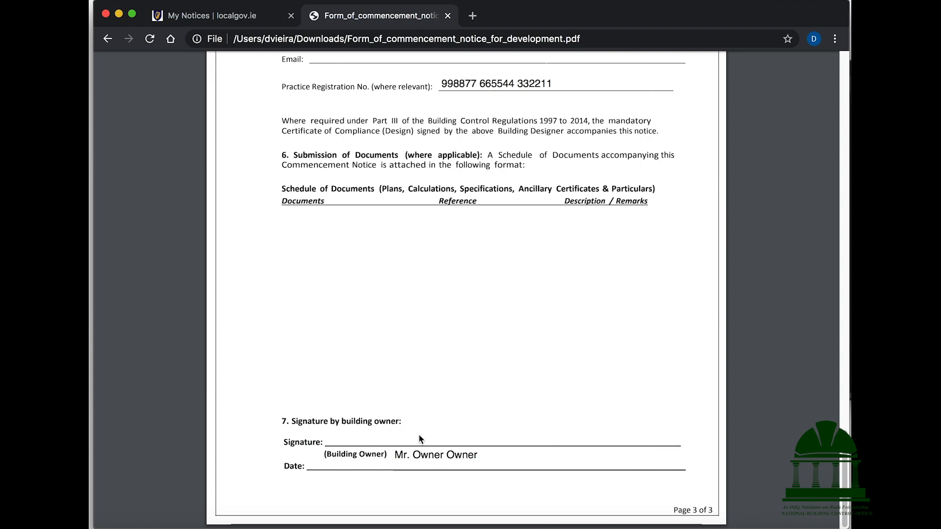
pyautogui.click(447, 16)
# Download the Design Certificate, both Notice of Assignment and both Undertaking templates, then enter edit mode
pyautogui.click(669, 237)
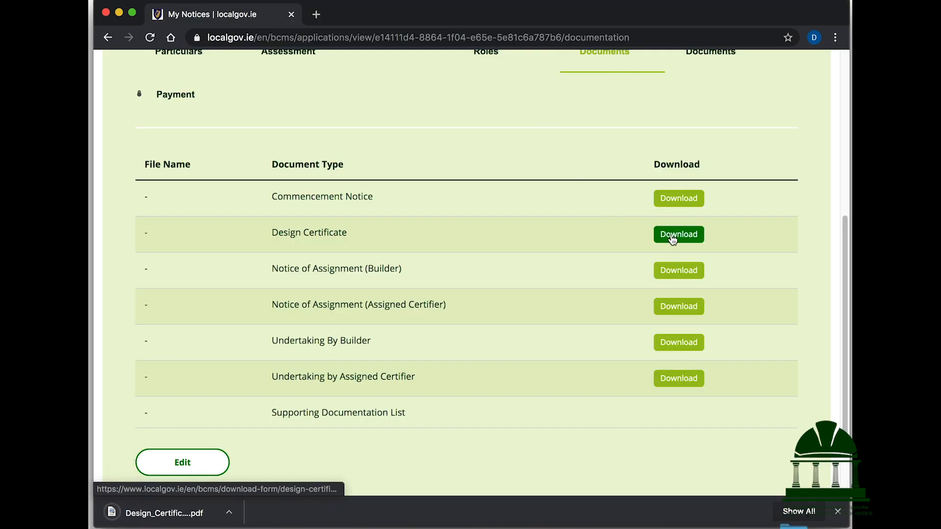
pyautogui.click(675, 277)
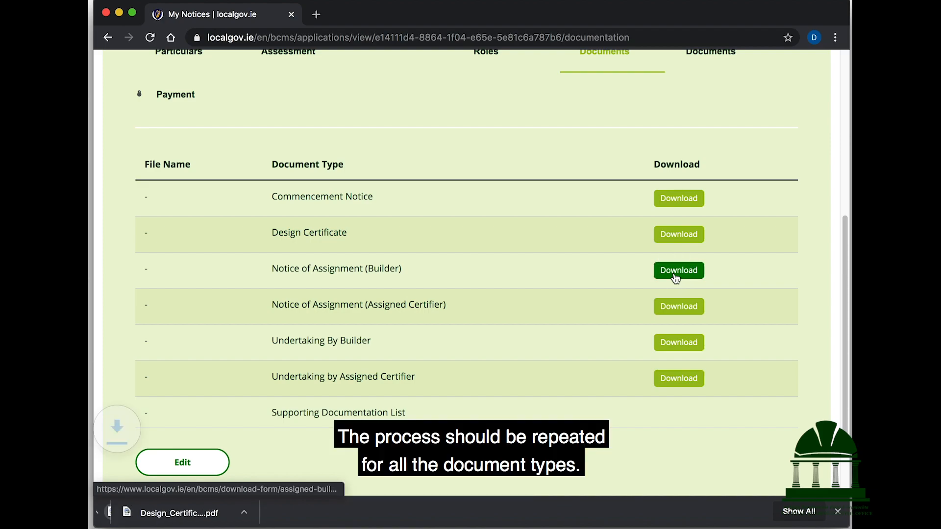
pyautogui.click(684, 307)
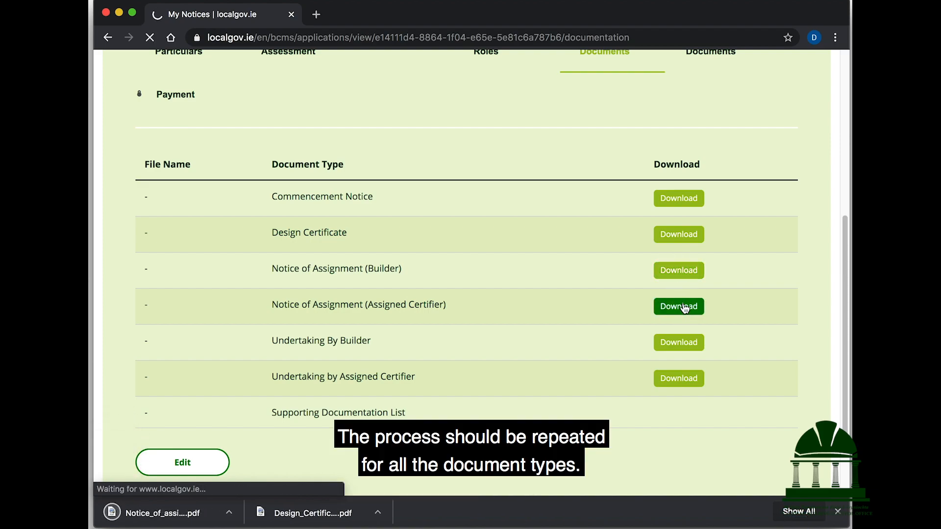
pyautogui.click(676, 349)
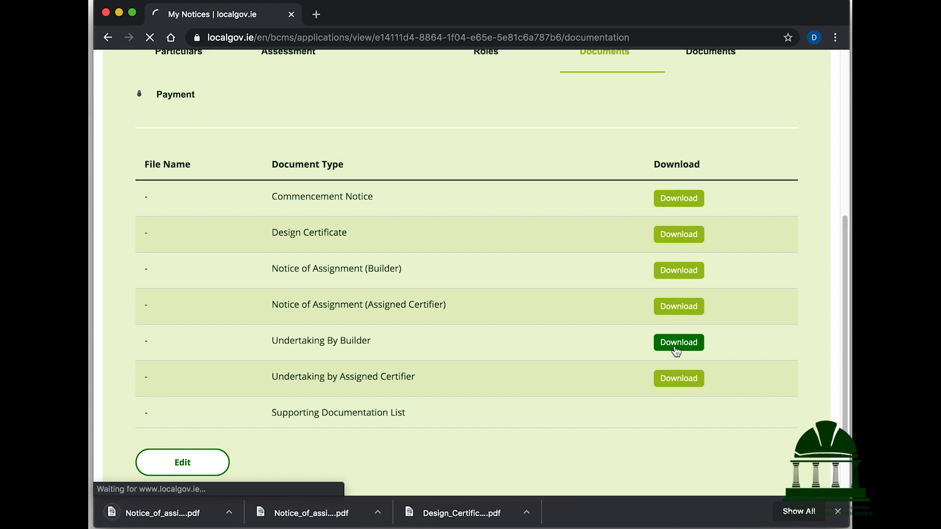
pyautogui.click(678, 383)
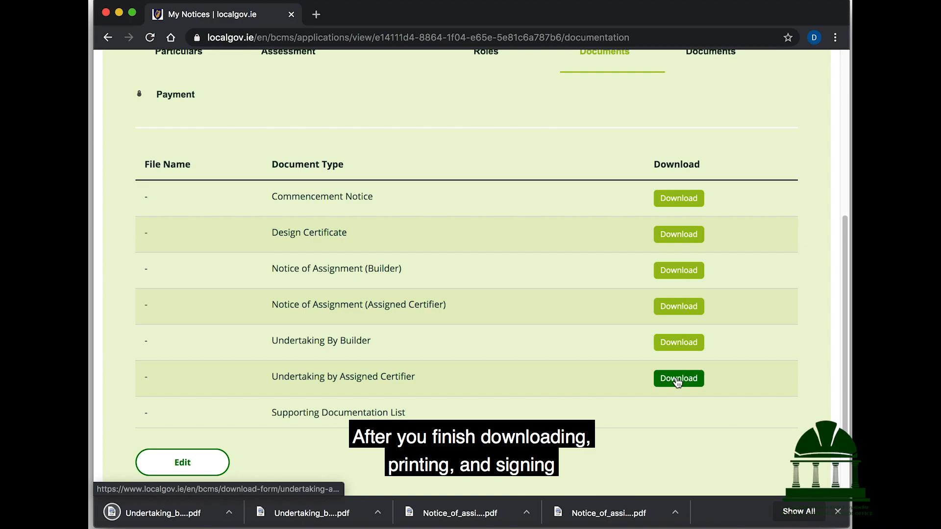
pyautogui.click(196, 464)
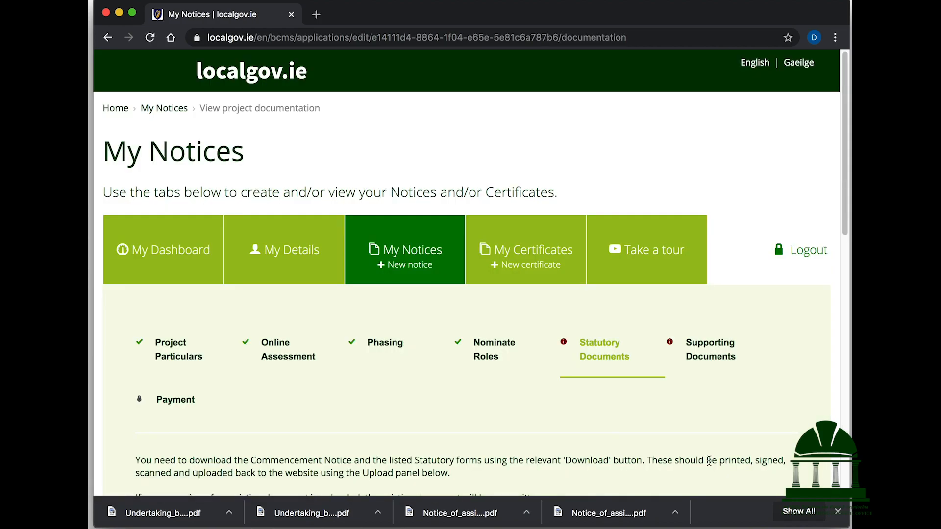
# Upload Form_of_commencement_notice_for_development.pdf with the Commencement Notice document type
pyautogui.click(838, 511)
pyautogui.scroll(-1, 317, 435)
pyautogui.scroll(-8, 318, 435)
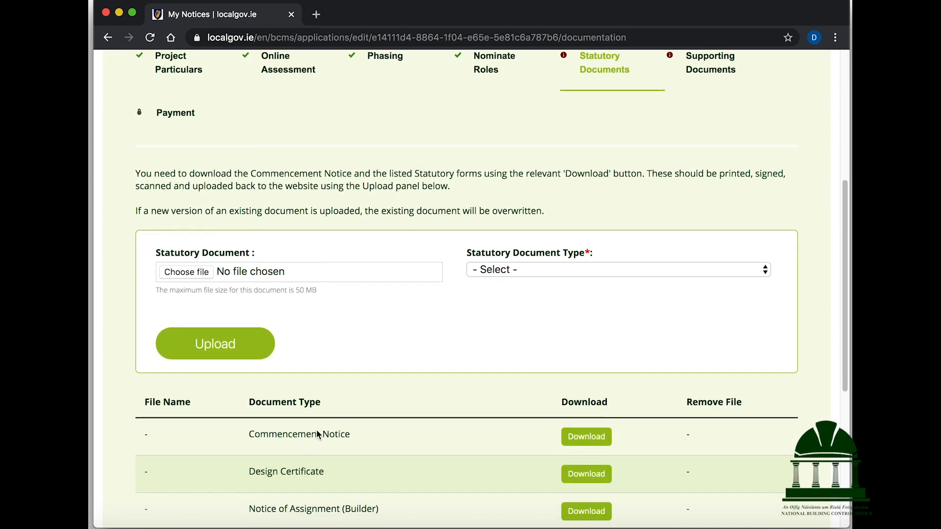
pyautogui.scroll(-1, 316, 435)
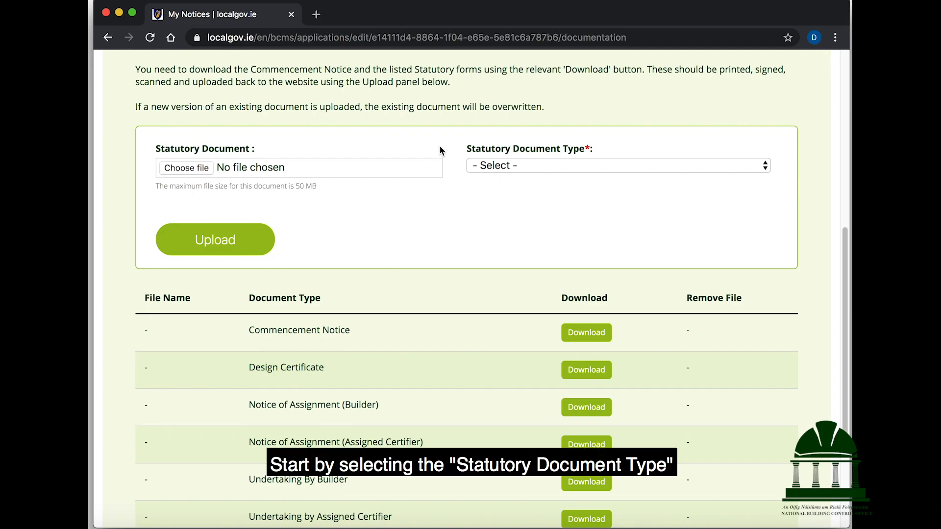
pyautogui.click(490, 166)
pyautogui.click(490, 180)
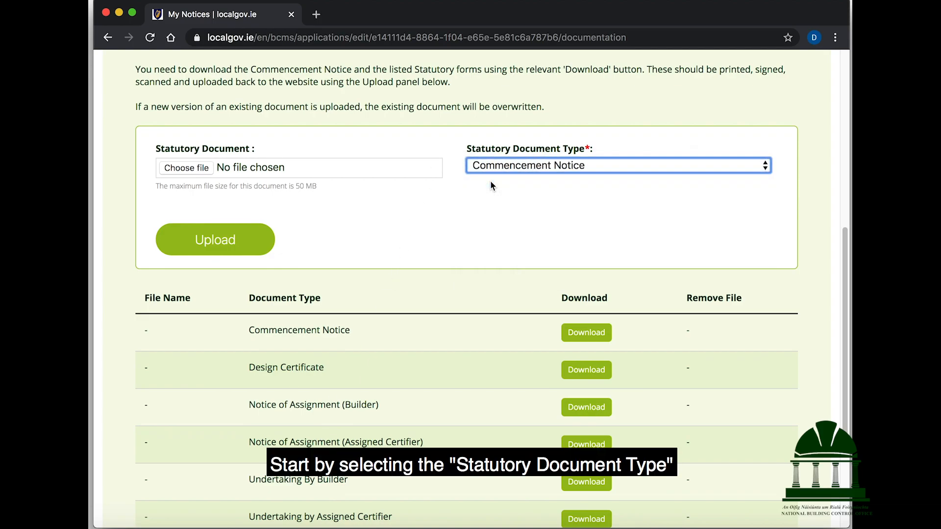
pyautogui.click(272, 171)
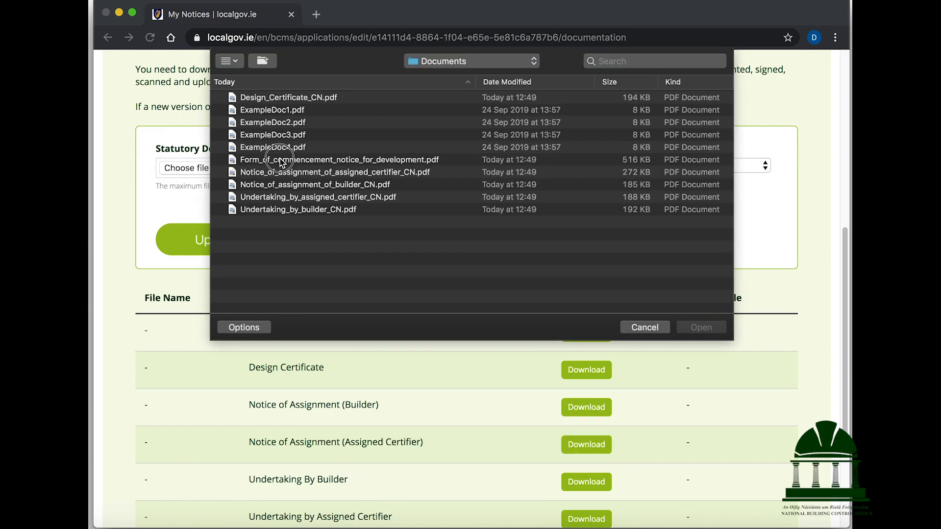
pyautogui.click(277, 159)
pyautogui.click(697, 324)
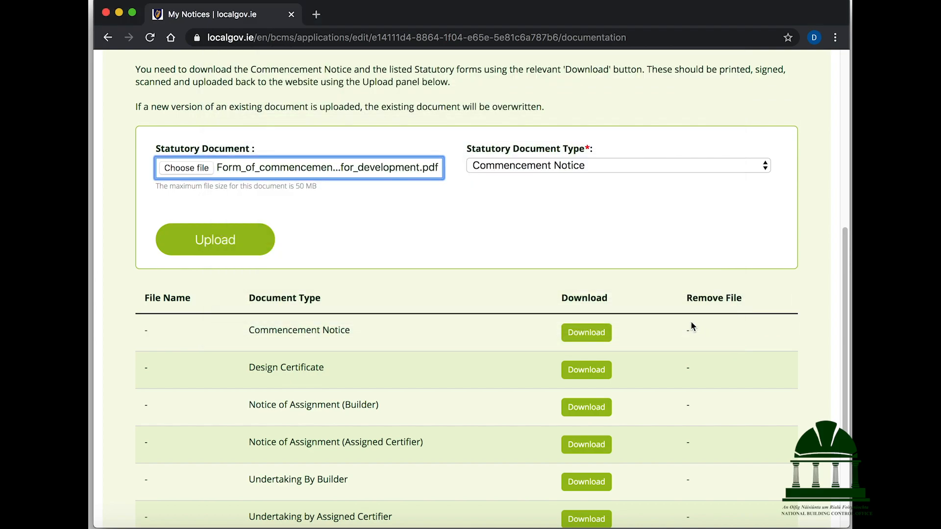
pyautogui.click(266, 253)
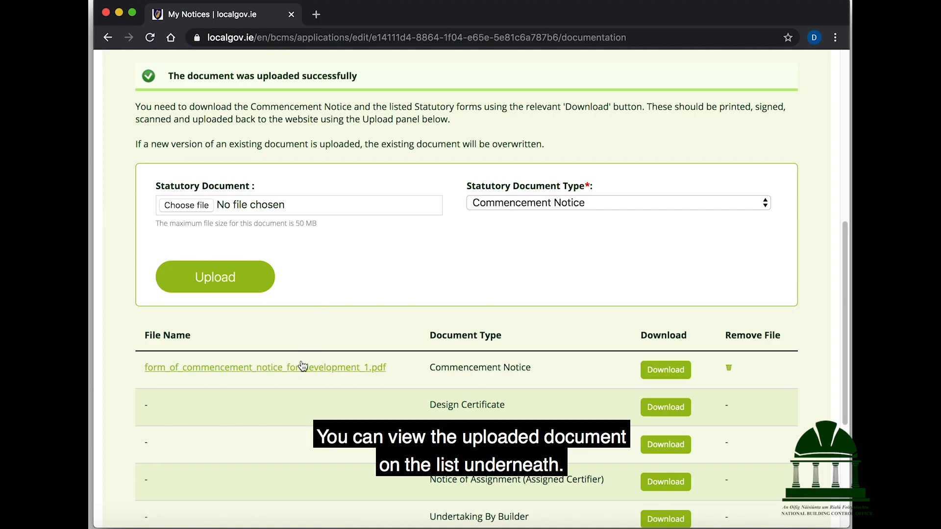
# Upload Design_Certificate_CN.pdf as the Design Certificate
pyautogui.click(497, 203)
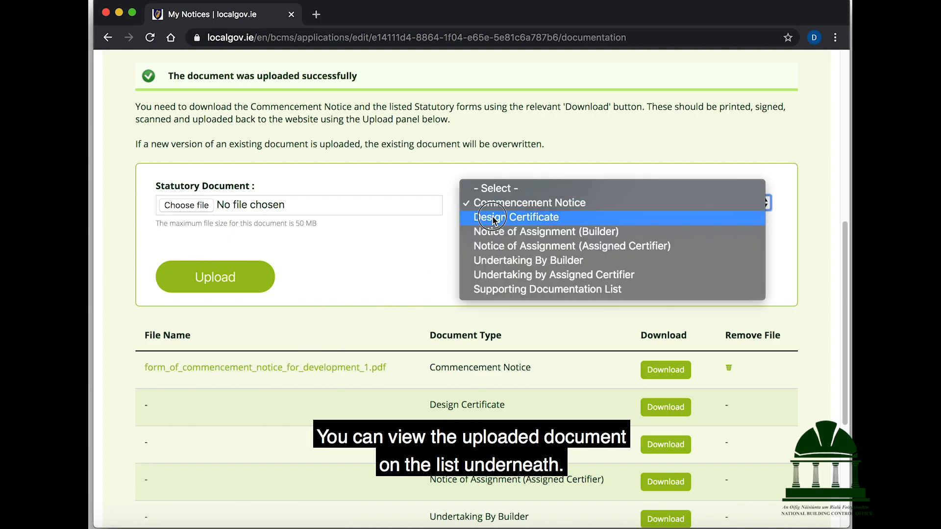
pyautogui.click(492, 218)
pyautogui.click(360, 204)
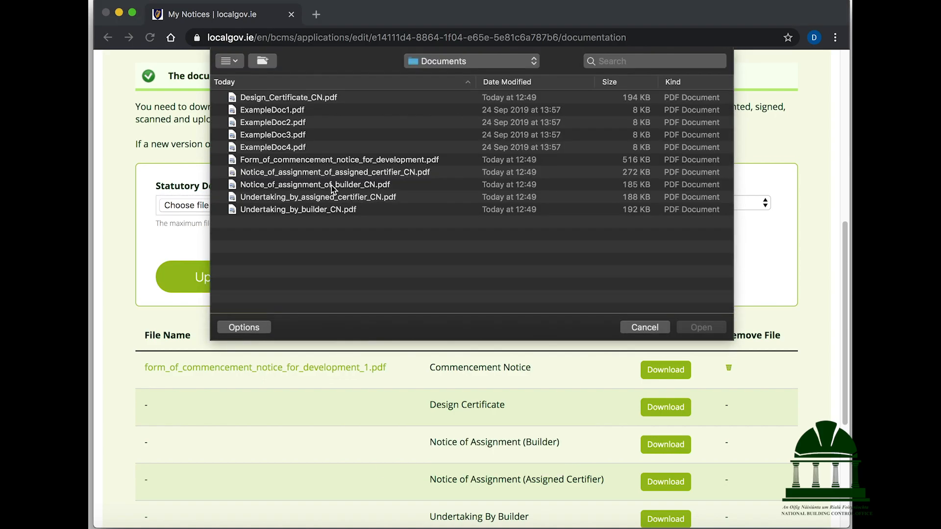
pyautogui.click(308, 99)
pyautogui.click(691, 326)
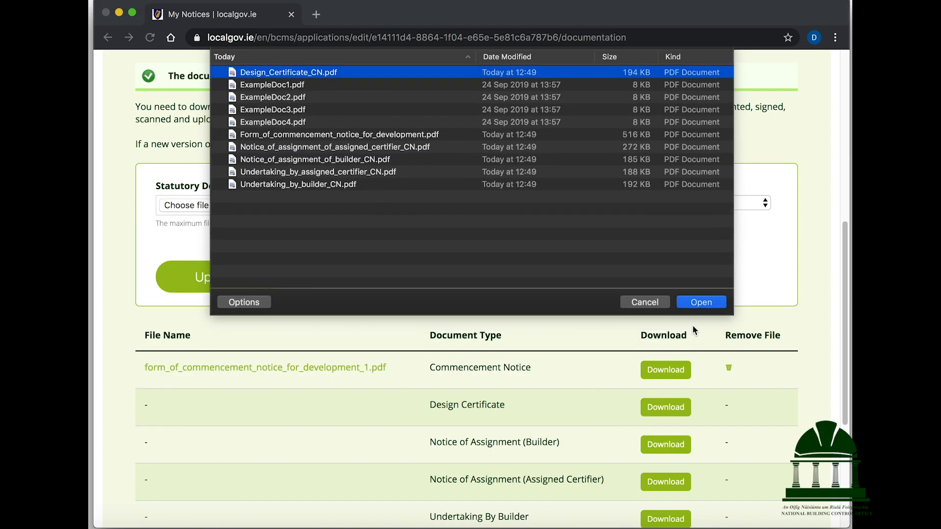
pyautogui.click(196, 273)
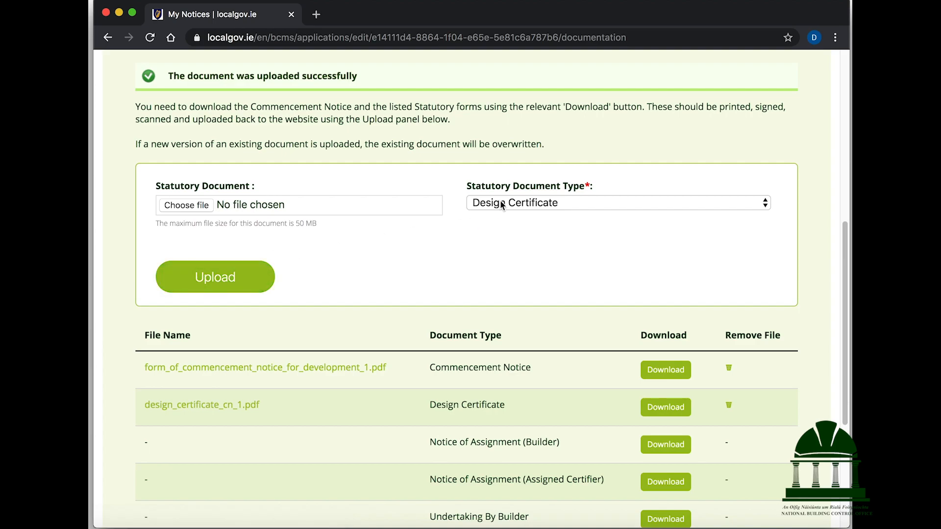
# Upload the builder's notice file as Notice of Assignment (Builder)
pyautogui.click(502, 203)
pyautogui.click(505, 214)
pyautogui.click(319, 205)
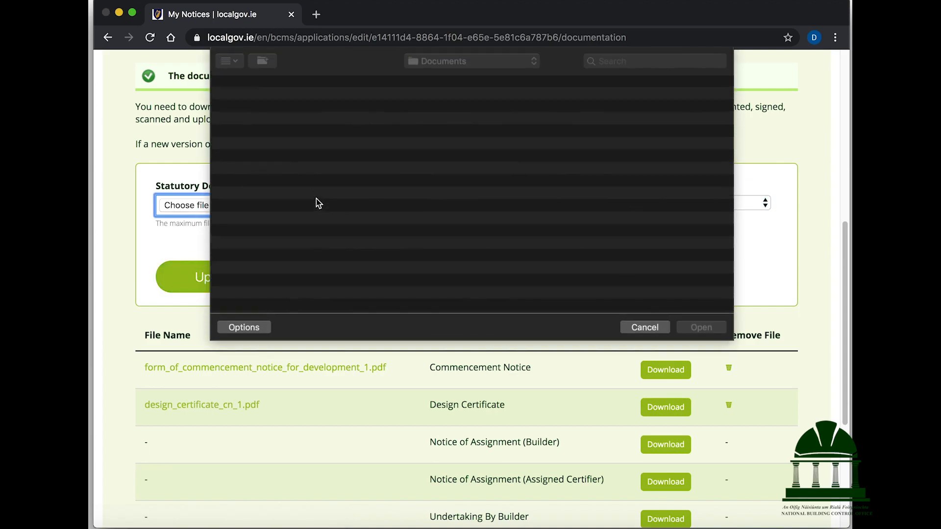
pyautogui.click(337, 186)
pyautogui.click(719, 329)
pyautogui.click(207, 279)
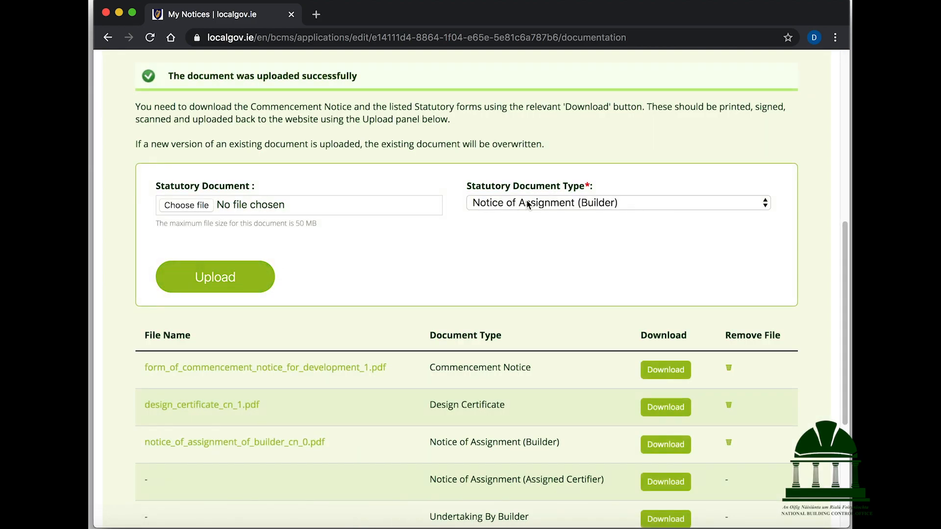
# Upload the certifier's notice file as Notice of Assignment (Assigned Certifier)
pyautogui.click(531, 205)
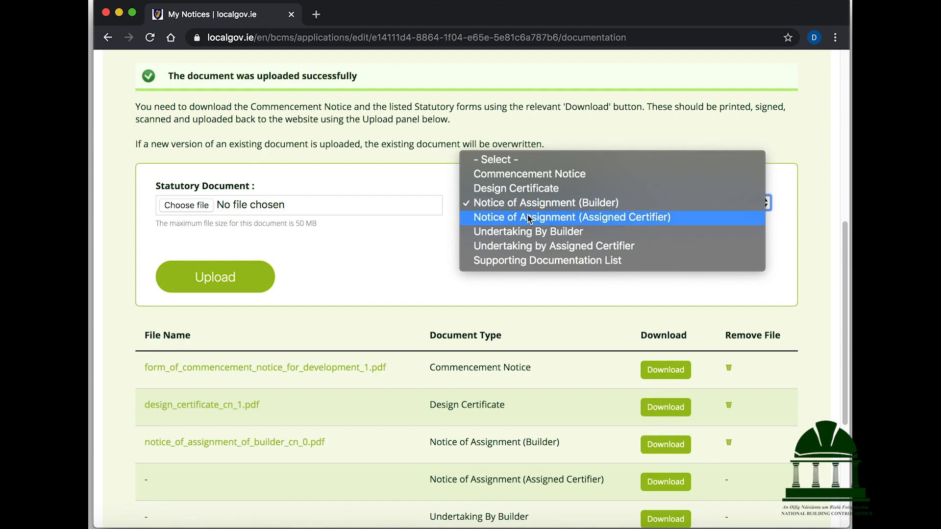
pyautogui.click(529, 221)
pyautogui.click(186, 205)
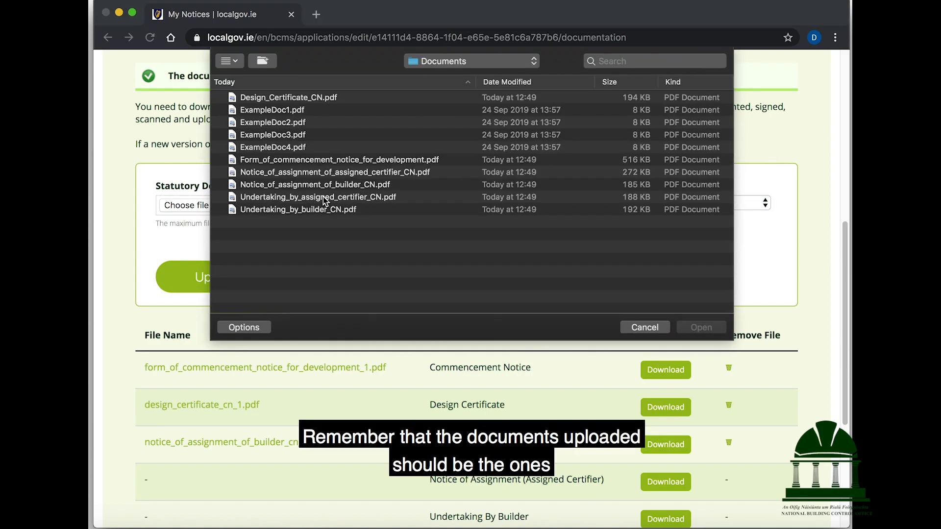
pyautogui.click(351, 175)
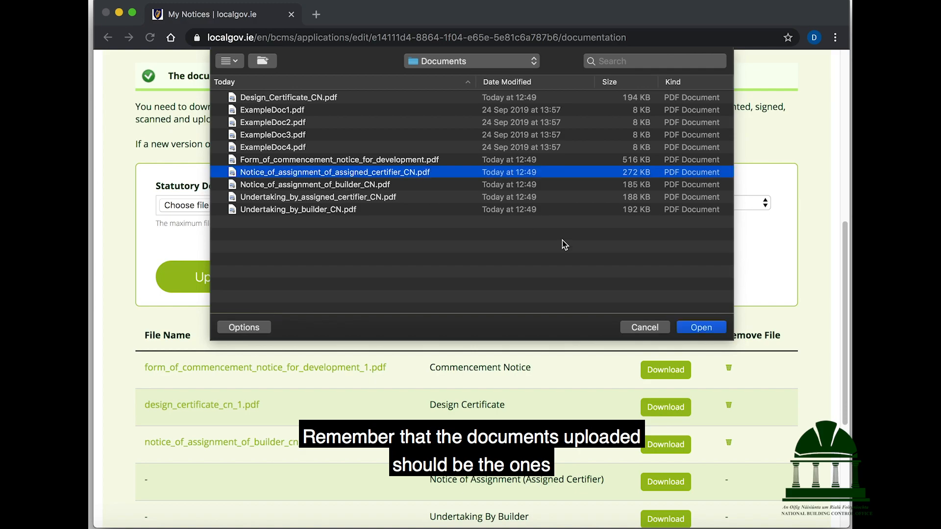
pyautogui.click(704, 325)
pyautogui.click(164, 286)
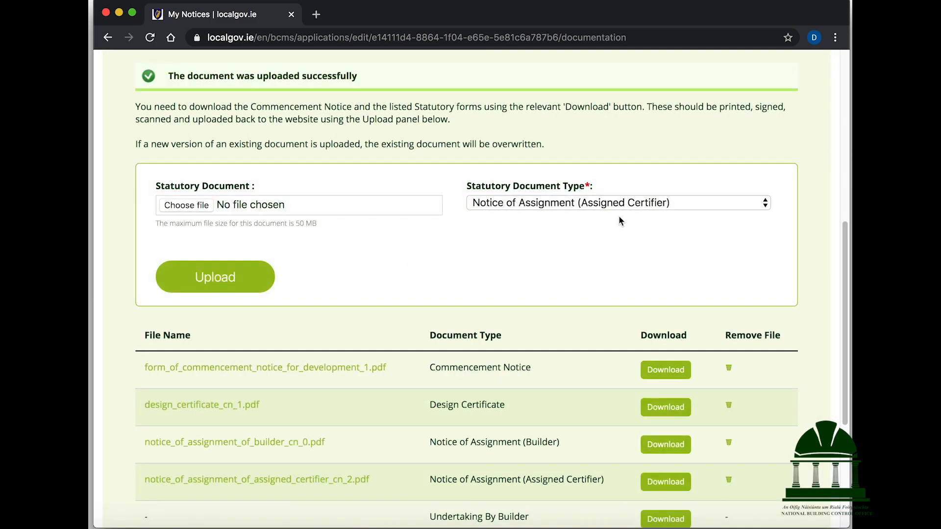
# Upload Undertaking_by_builder_CN.pdf as the Undertaking By Builder
pyautogui.click(613, 204)
pyautogui.click(610, 215)
pyautogui.click(291, 206)
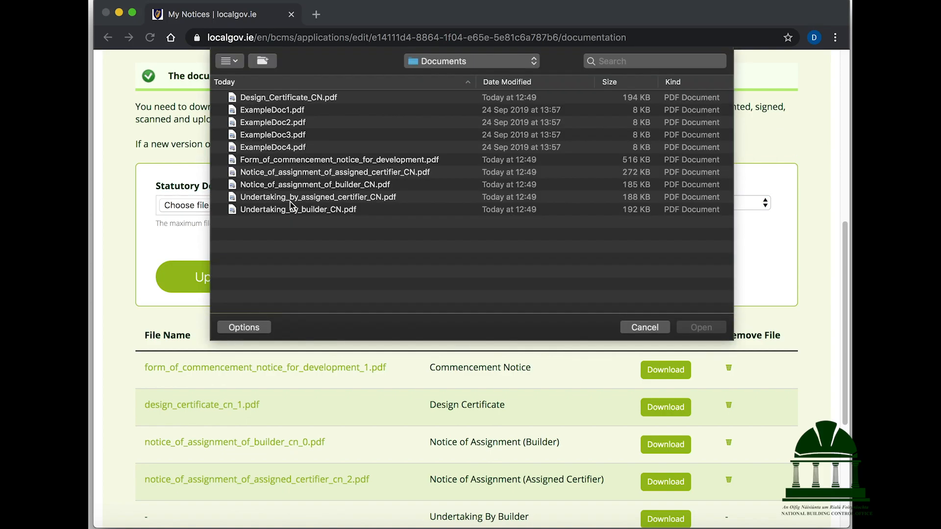
pyautogui.click(307, 211)
pyautogui.click(721, 333)
pyautogui.click(245, 284)
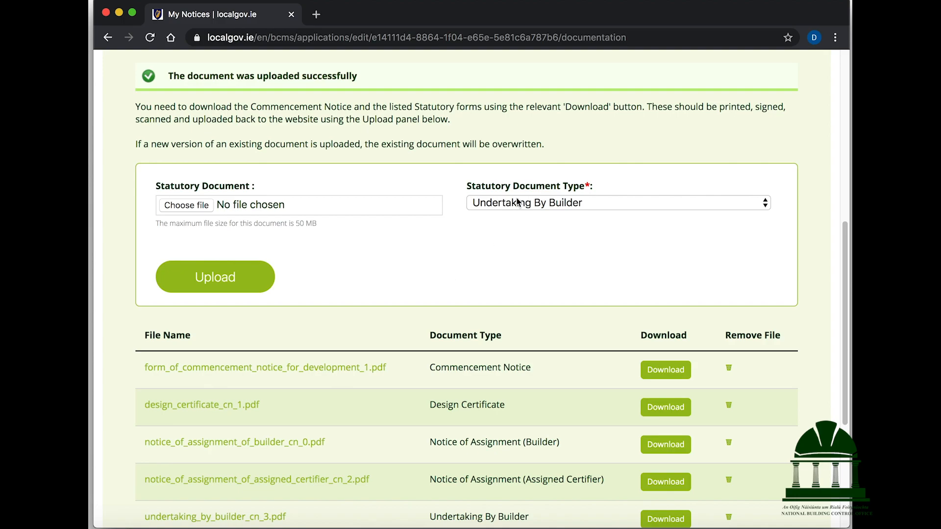
# Upload Undertaking_by_assigned_certifier_CN.pdf as the Undertaking by Assigned Certifier
pyautogui.click(518, 203)
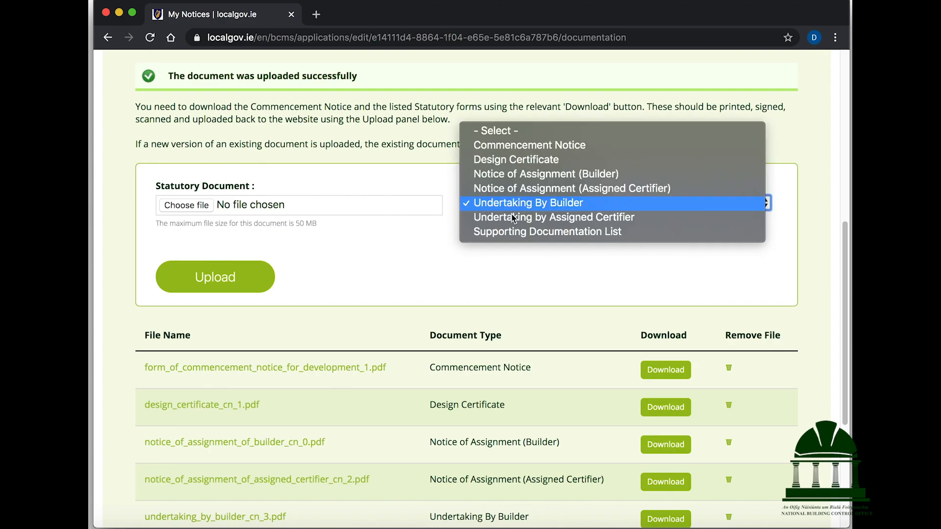
pyautogui.click(512, 217)
pyautogui.click(337, 207)
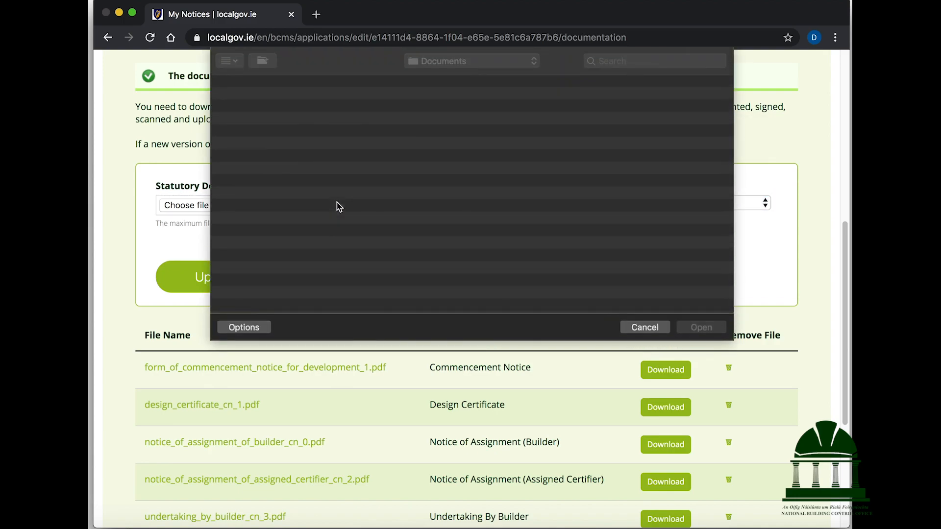
pyautogui.click(337, 198)
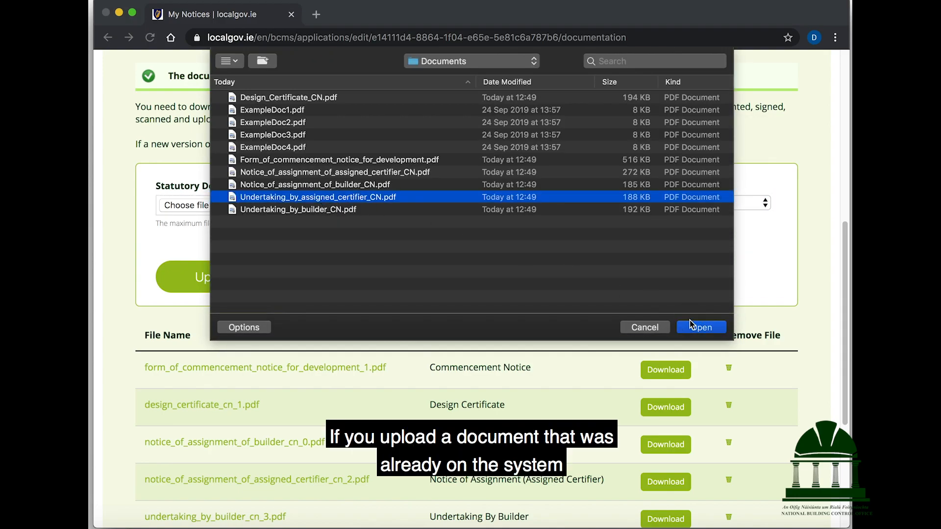
pyautogui.click(695, 327)
pyautogui.click(201, 284)
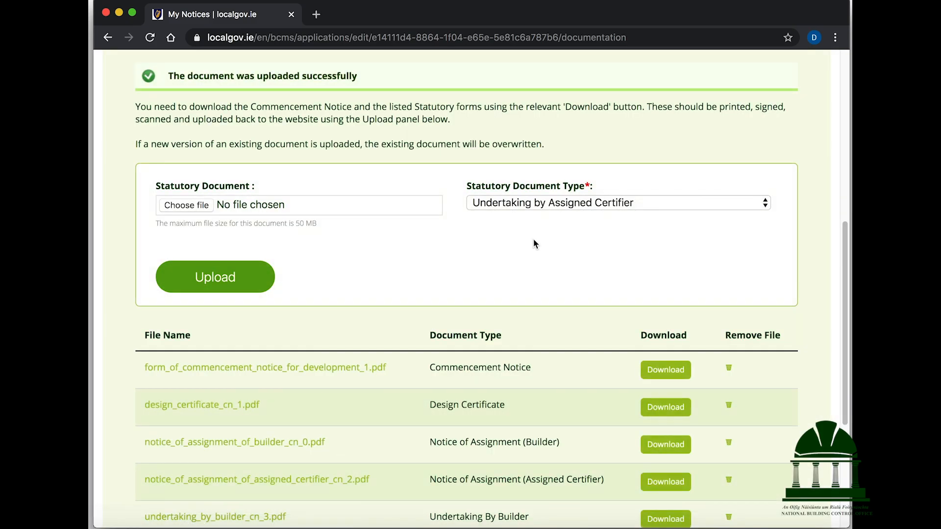
# Upload ExampleDoc1.pdf as the Supporting Documentation List
pyautogui.click(529, 203)
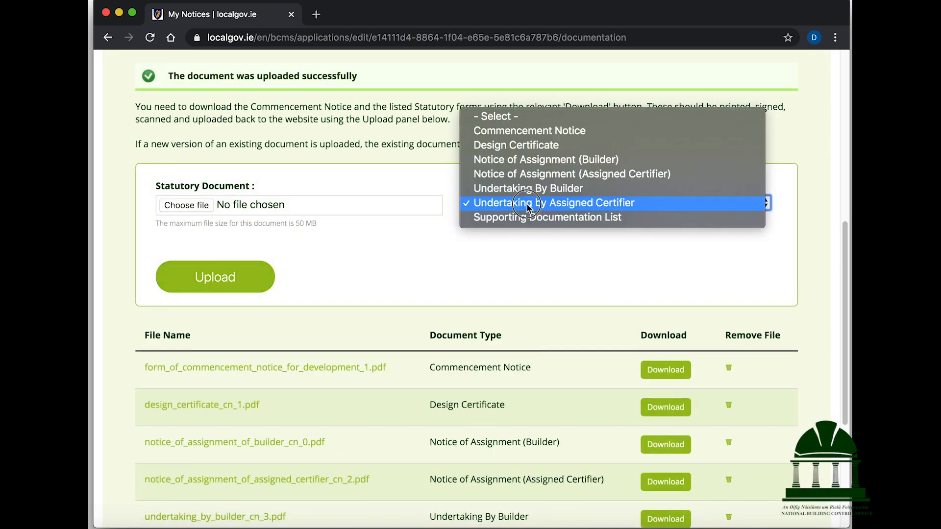
pyautogui.click(525, 217)
pyautogui.click(265, 213)
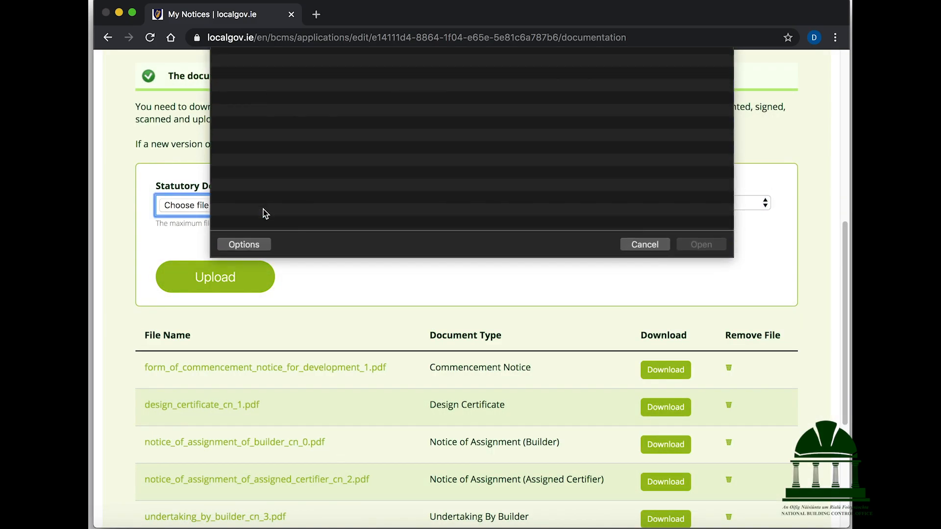
pyautogui.click(273, 110)
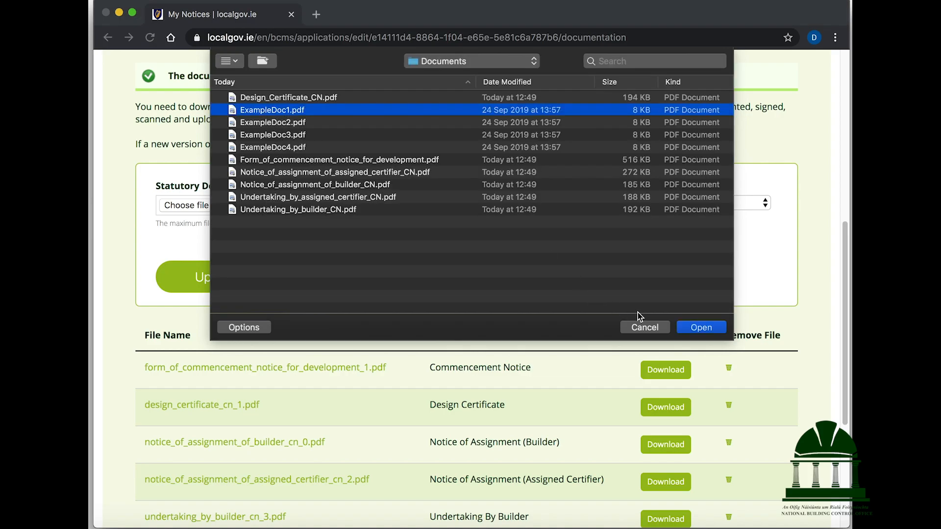
pyautogui.click(701, 327)
pyautogui.click(252, 279)
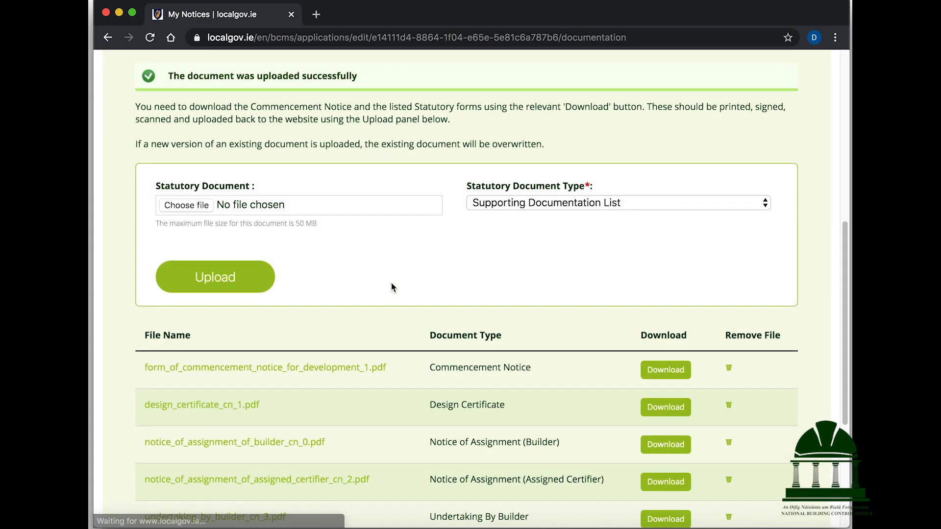
pyautogui.scroll(-5, 391, 286)
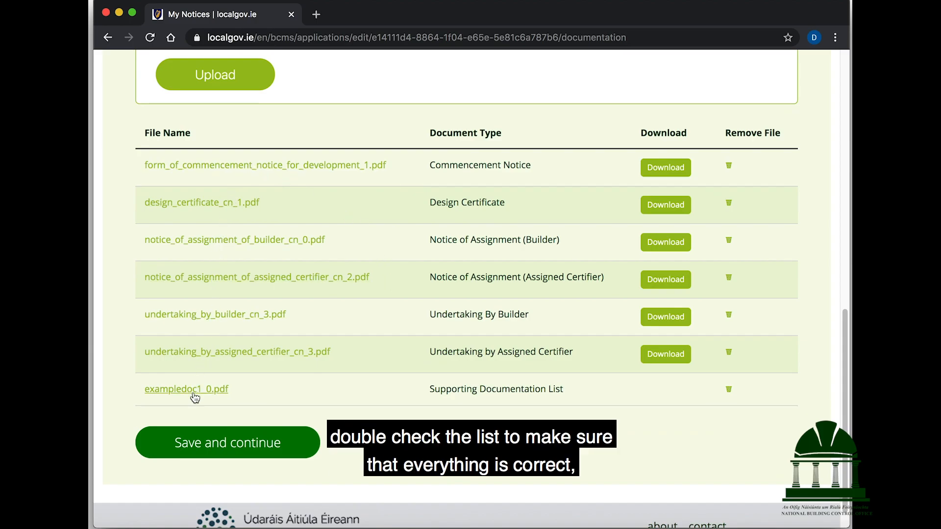
# Save the statutory documents and open the Supporting Documents step for editing
pyautogui.click(276, 448)
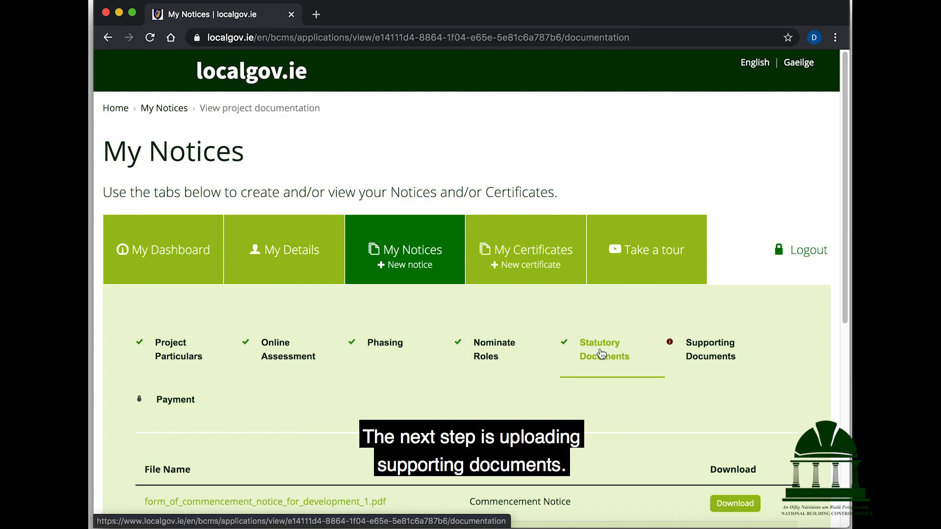
pyautogui.click(716, 357)
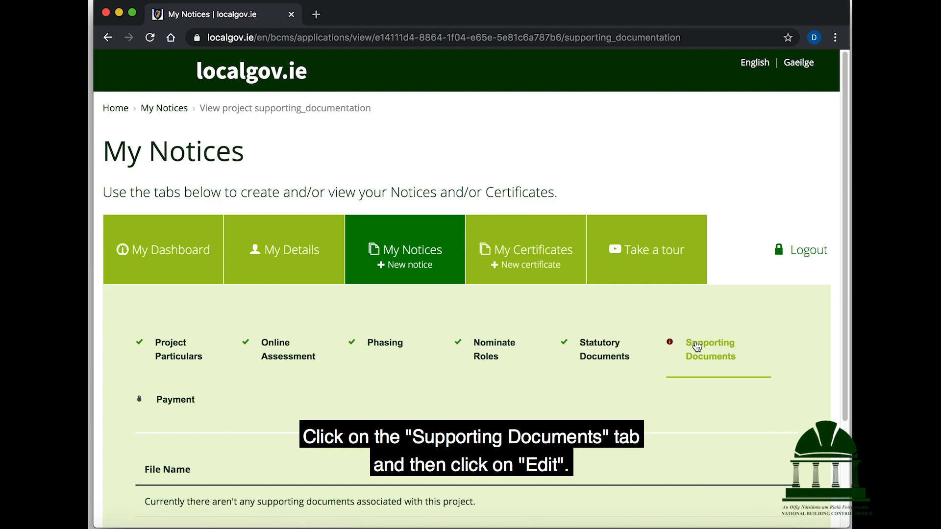
pyautogui.scroll(-3, 697, 347)
pyautogui.click(202, 420)
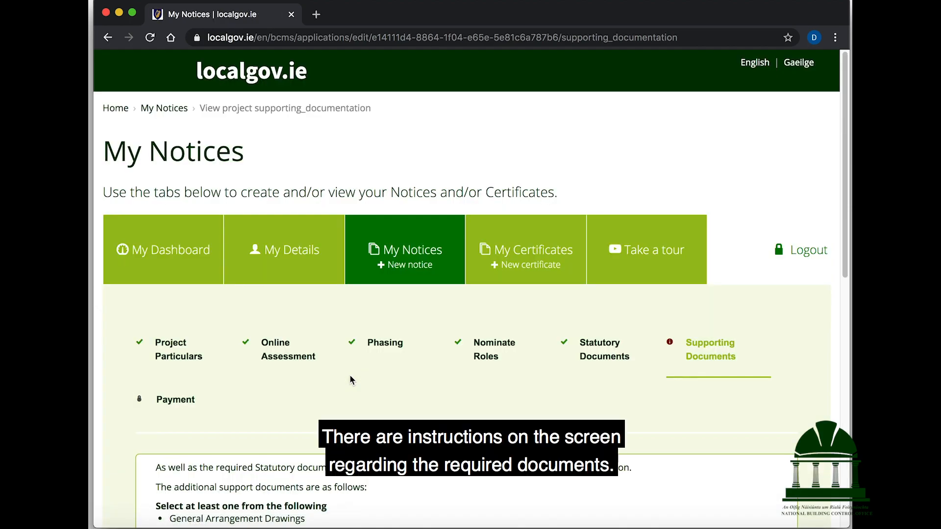
# Review the three groups of required supporting document types
pyautogui.scroll(-7, 350, 379)
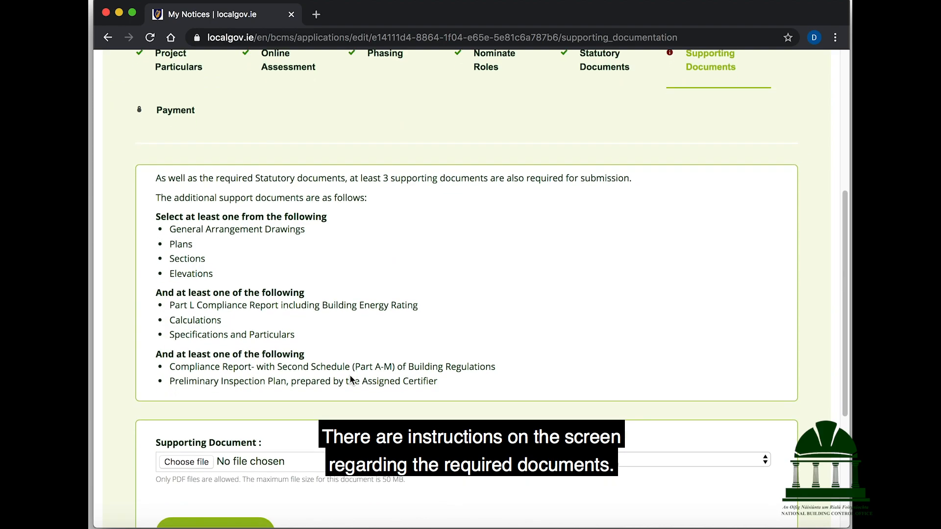
pyautogui.scroll(-1, 351, 380)
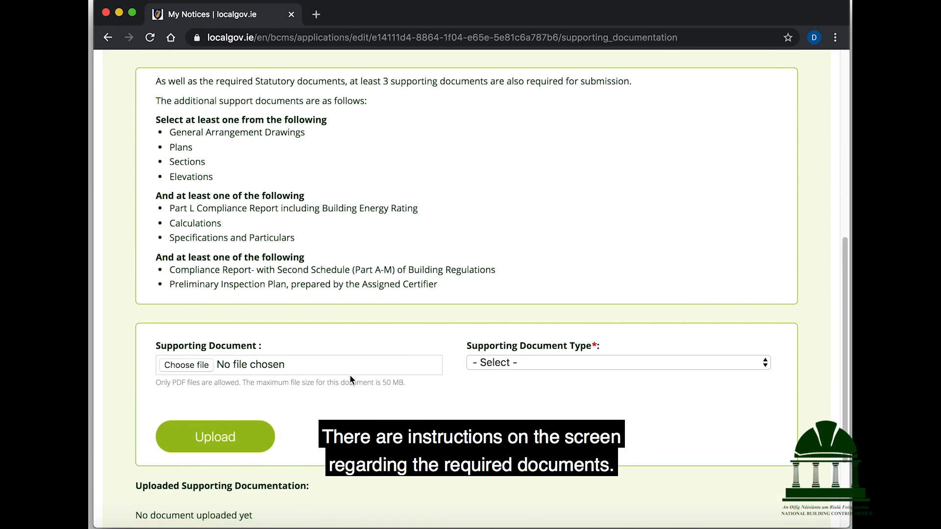
pyautogui.tripleClick(262, 120)
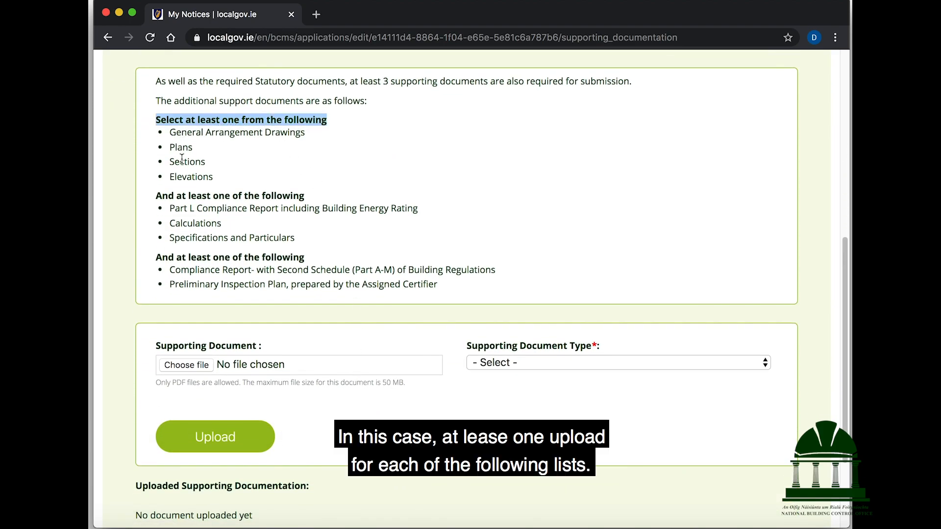
pyautogui.tripleClick(193, 196)
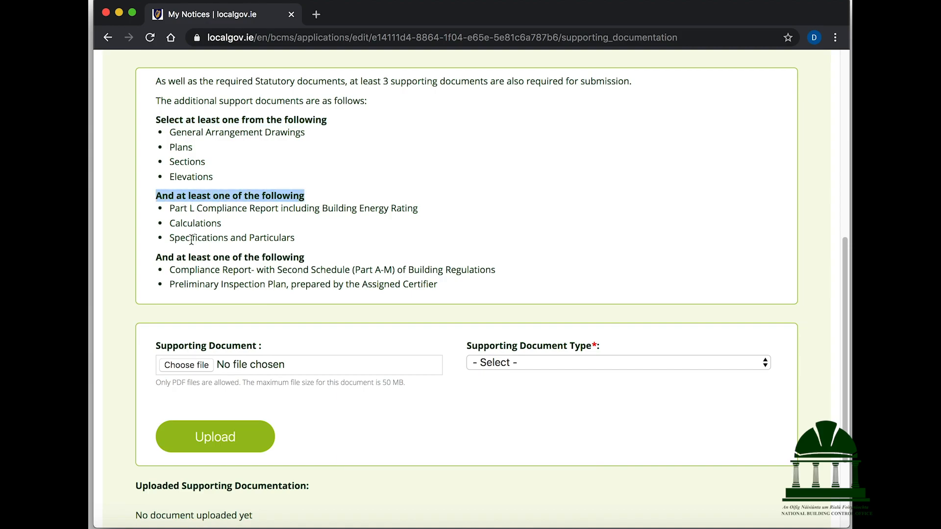
pyautogui.tripleClick(214, 253)
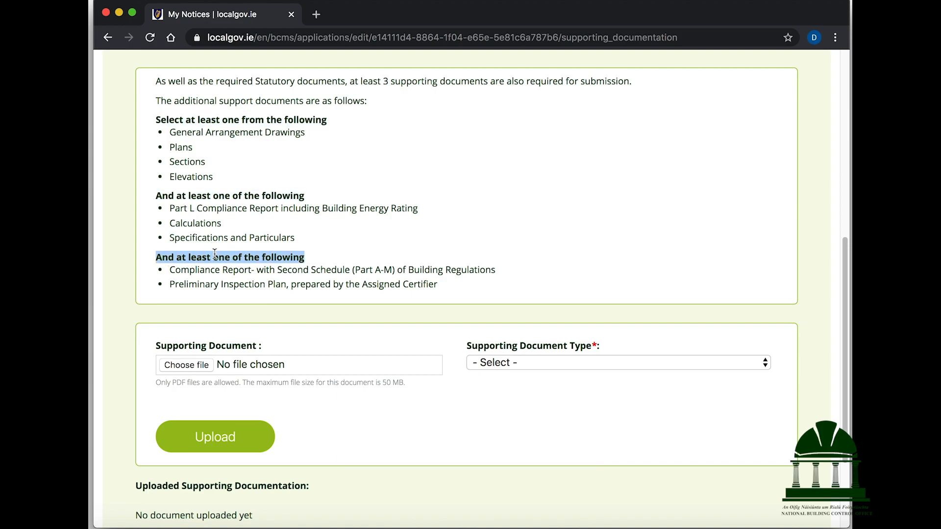
pyautogui.click(222, 304)
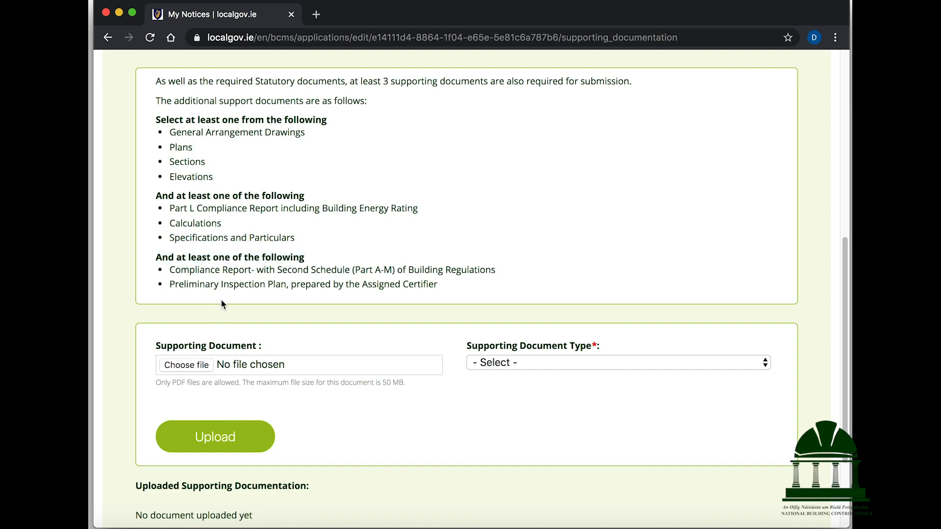
# Upload ExampleDoc2.pdf as General Arrangement Drawings
pyautogui.click(499, 363)
pyautogui.click(503, 374)
pyautogui.click(313, 371)
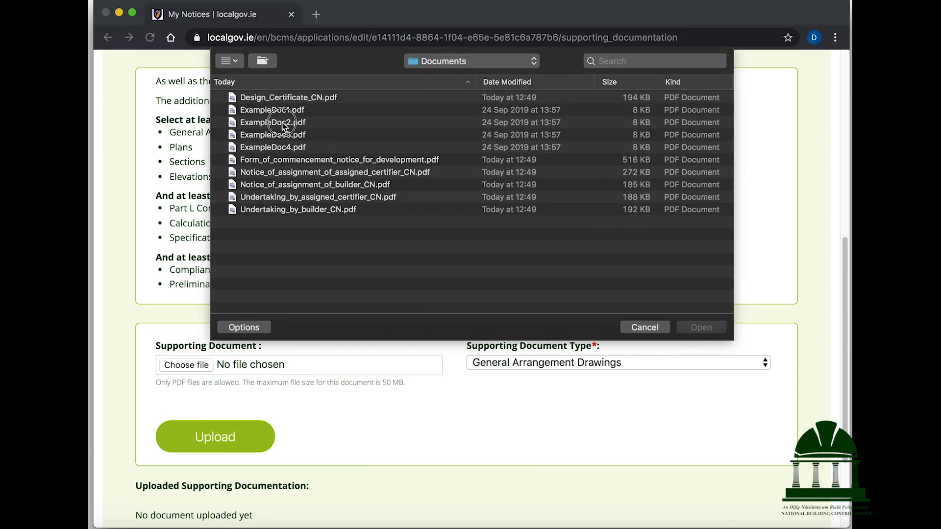
pyautogui.click(284, 123)
pyautogui.click(701, 327)
pyautogui.click(246, 441)
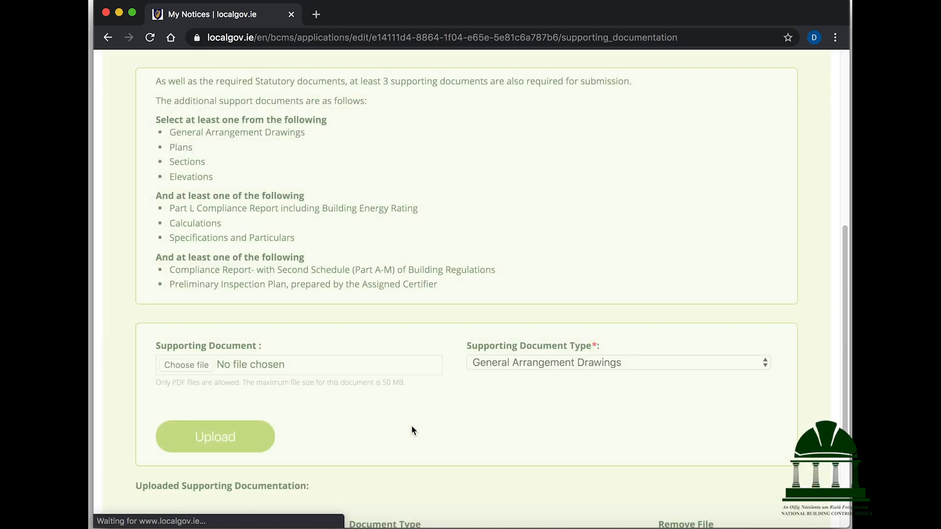
# Upload ExampleDoc3.pdf as Calculations
pyautogui.scroll(-3, 411, 426)
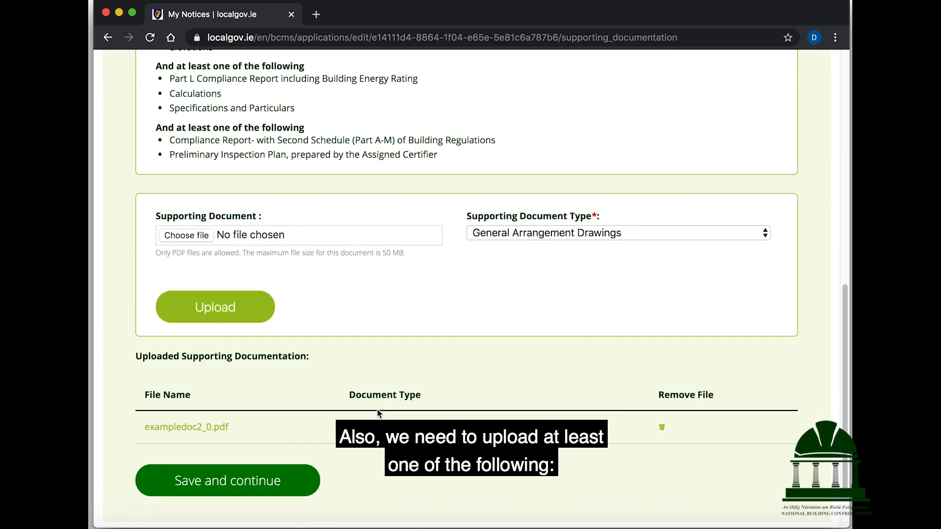
pyautogui.click(487, 233)
pyautogui.click(502, 304)
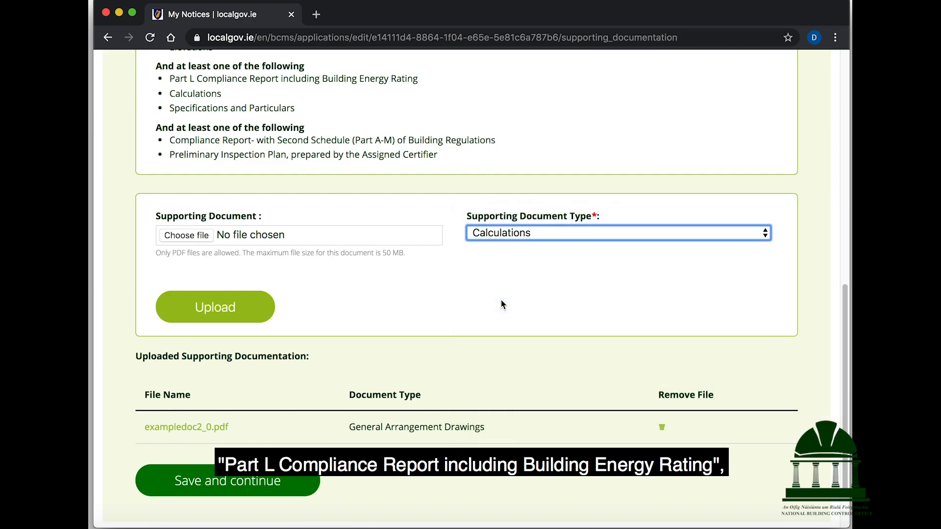
pyautogui.click(284, 237)
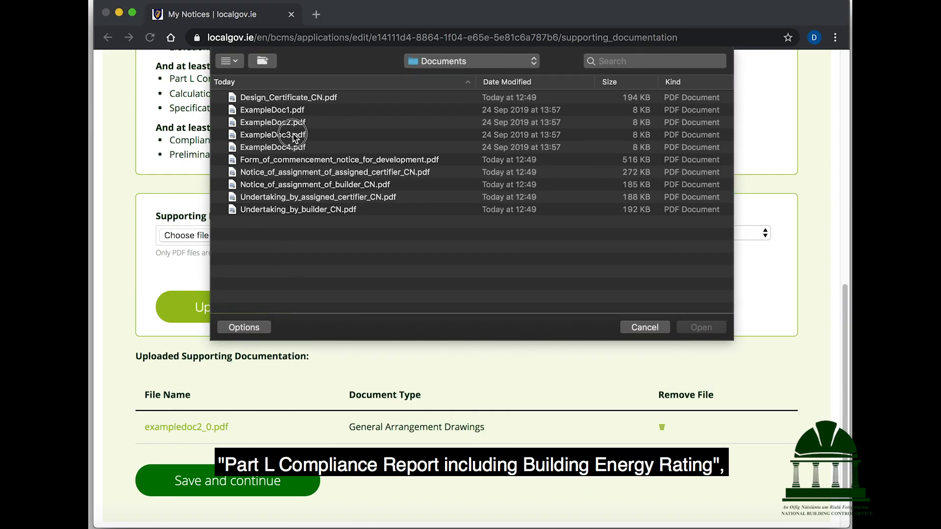
pyautogui.click(294, 135)
pyautogui.click(700, 325)
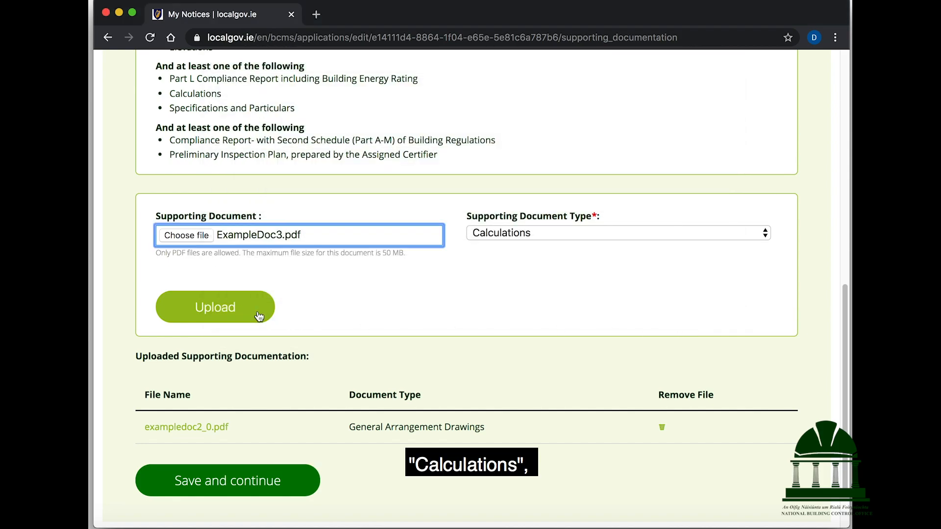
pyautogui.click(267, 309)
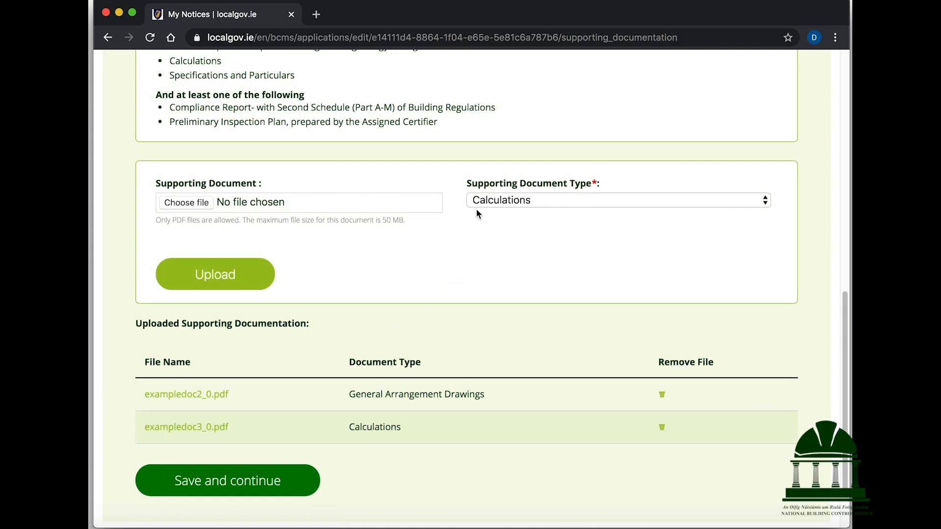
# Upload ExampleDoc4.pdf as the Preliminary Inspection Plan and save the supporting documents
pyautogui.click(479, 210)
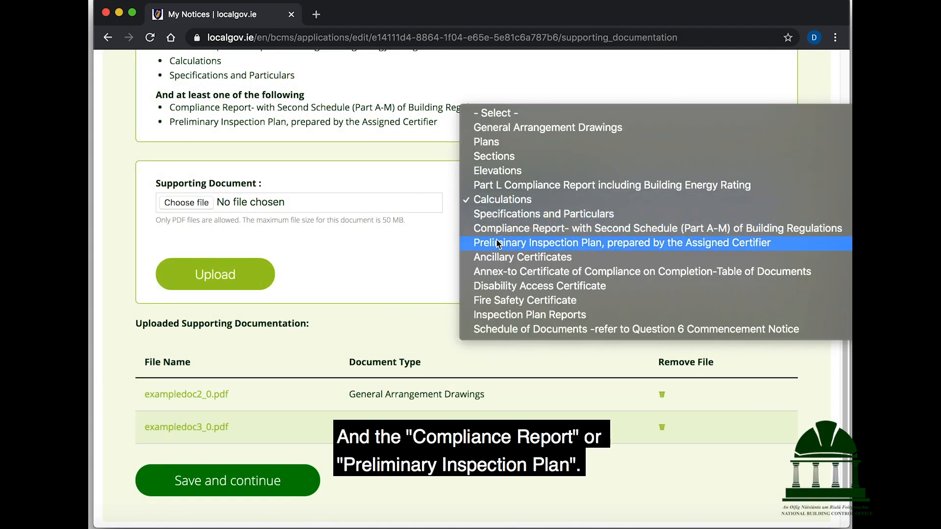
pyautogui.click(472, 241)
pyautogui.click(296, 201)
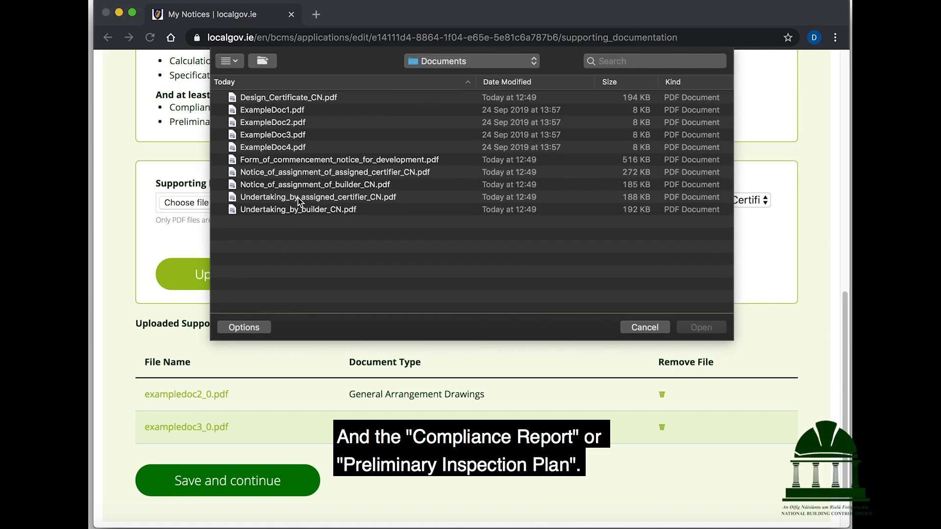
pyautogui.click(296, 147)
pyautogui.click(700, 328)
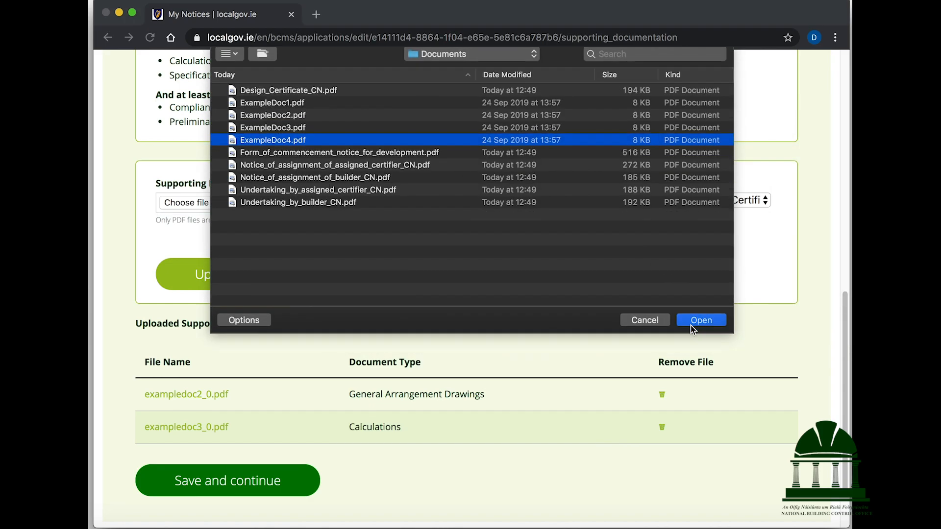
pyautogui.click(196, 284)
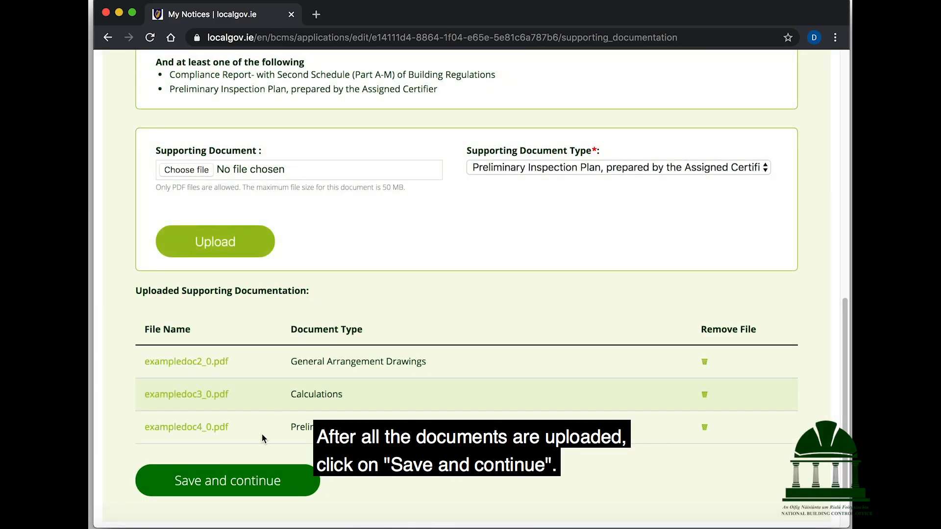
pyautogui.click(250, 474)
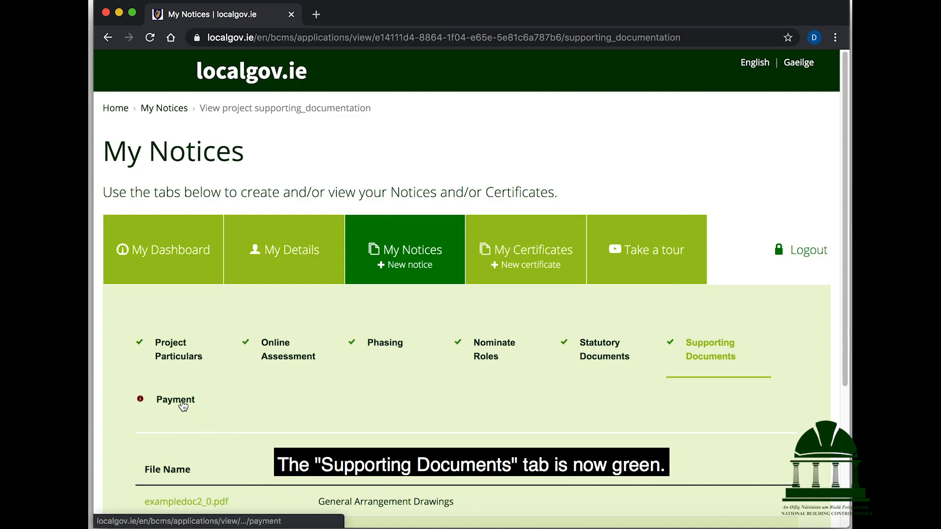
# Go to the Payment step and bring its empty Credit Card Details form into view
pyautogui.scroll(-4, 182, 406)
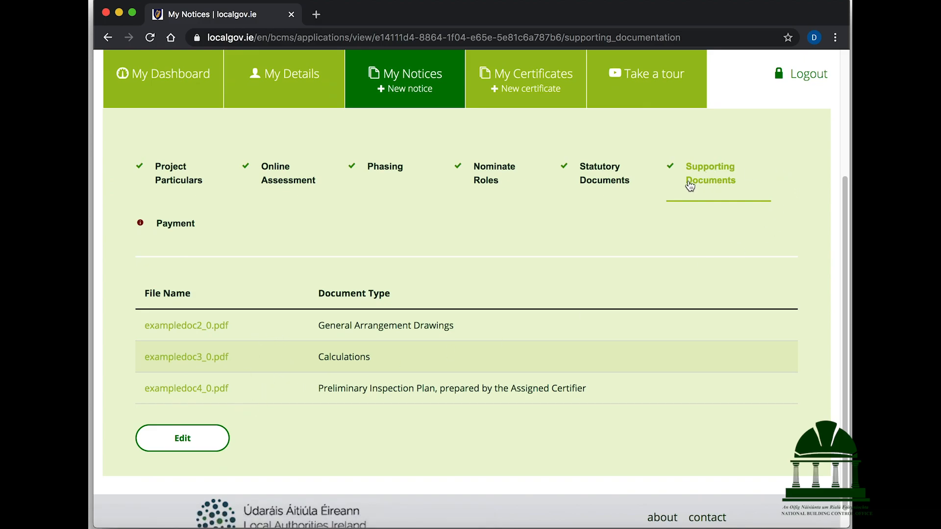
pyautogui.click(175, 224)
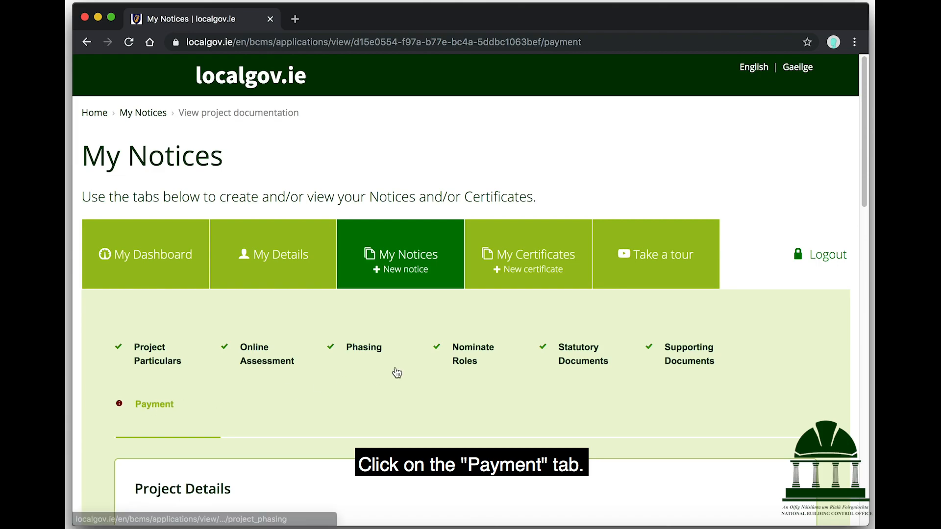
pyautogui.scroll(-6, 394, 372)
pyautogui.scroll(-8, 397, 372)
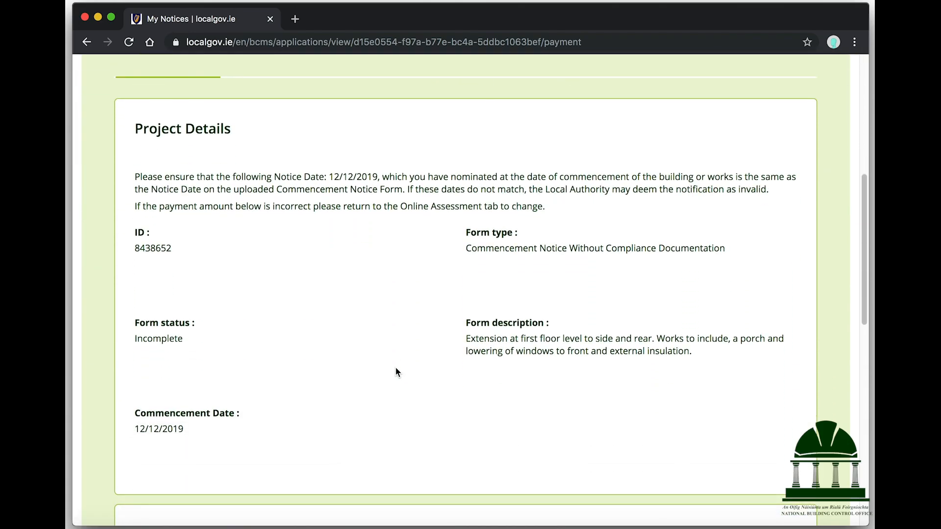
pyautogui.scroll(-4, 396, 369)
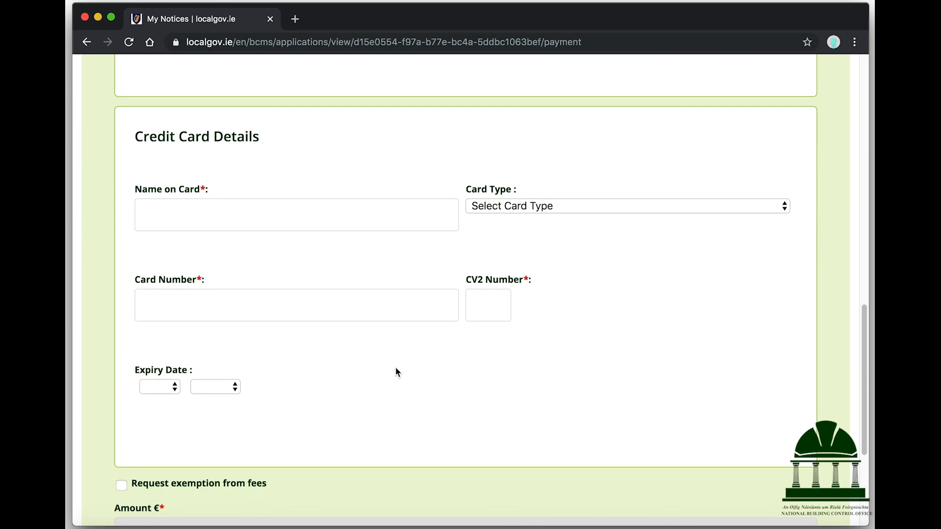
pyautogui.scroll(1, 396, 372)
# Enter the cardholder's name, choose Visa as card type, and fill in the card number
pyautogui.click(322, 222)
pyautogui.write('Builder')
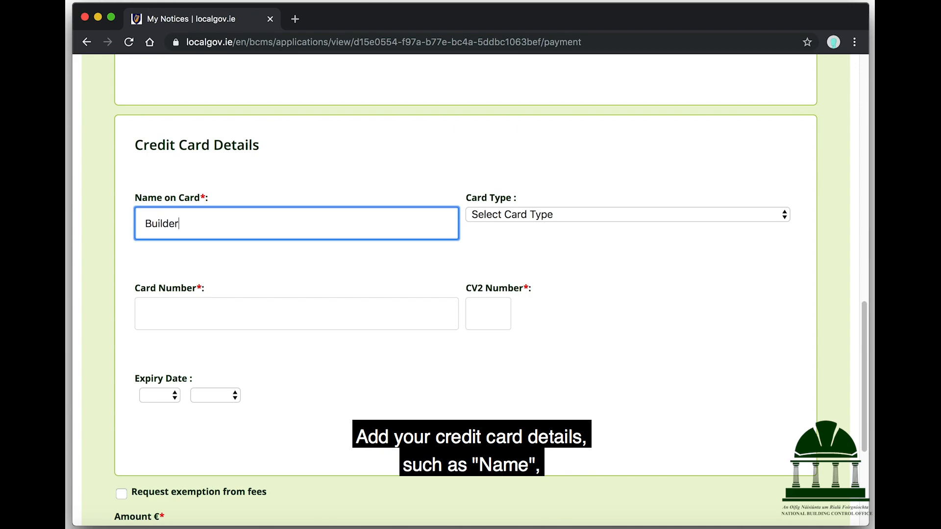
pyautogui.click(513, 214)
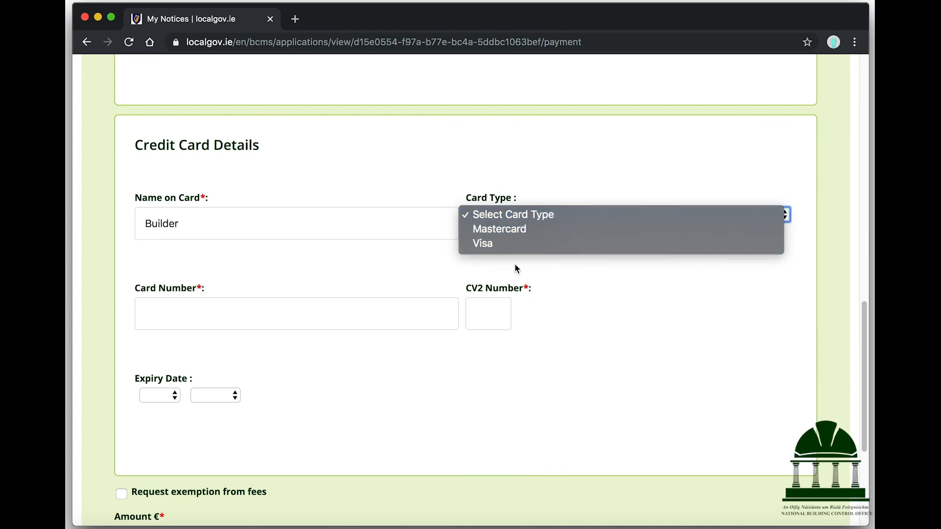
pyautogui.click(508, 250)
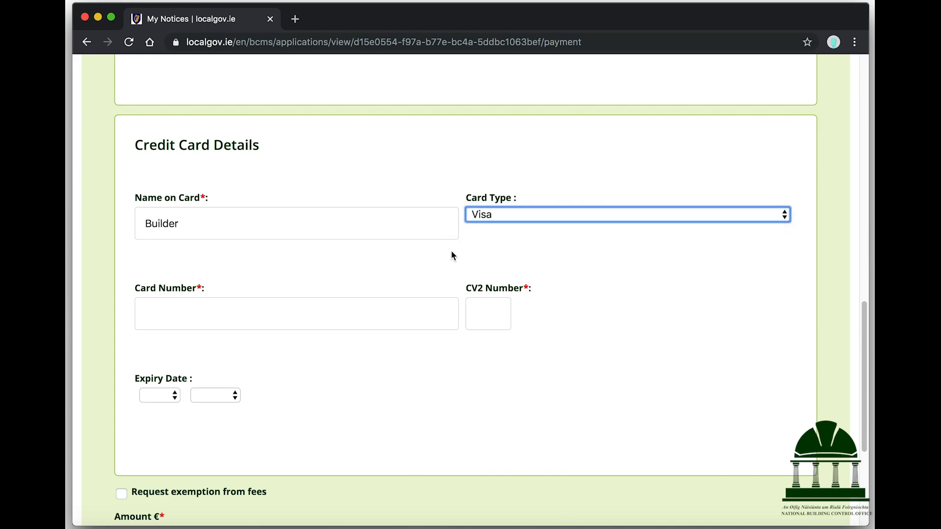
pyautogui.click(258, 313)
pyautogui.write('123456789')
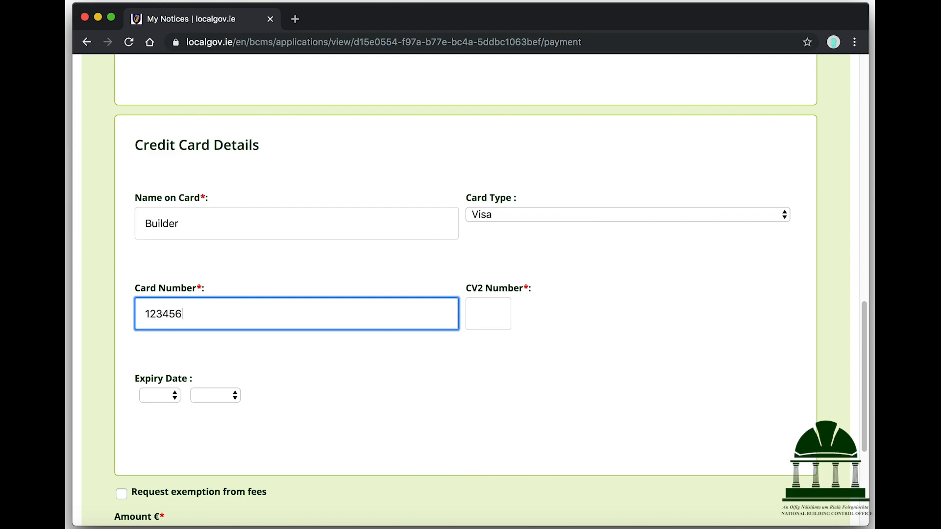
pyautogui.click(499, 327)
# Set the card expiry to April 2027 and pay the €30.00 fee to submit the notice
pyautogui.click(157, 395)
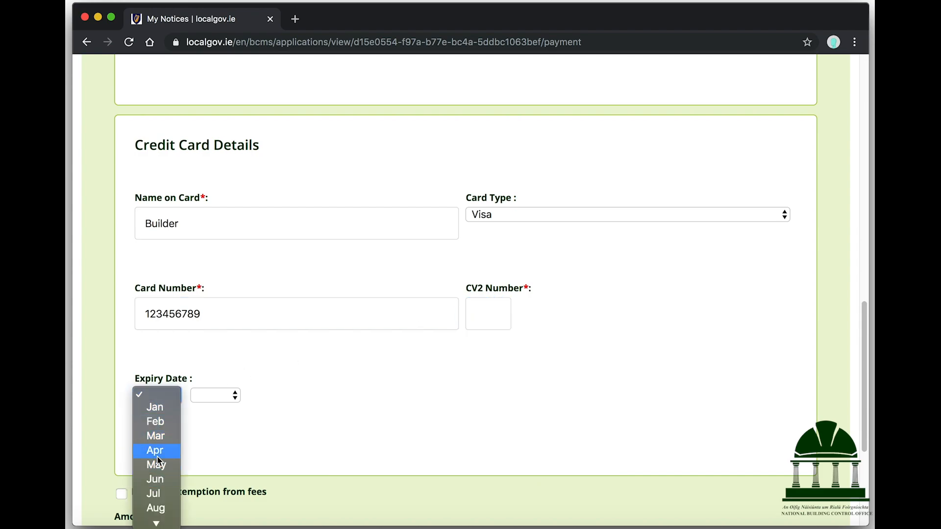
pyautogui.click(155, 450)
pyautogui.click(228, 399)
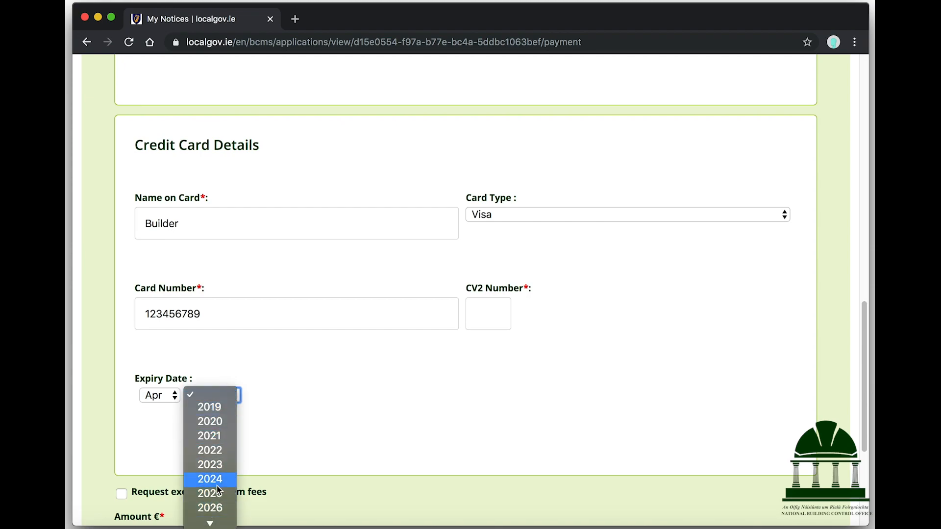
pyautogui.scroll(-2, 219, 492)
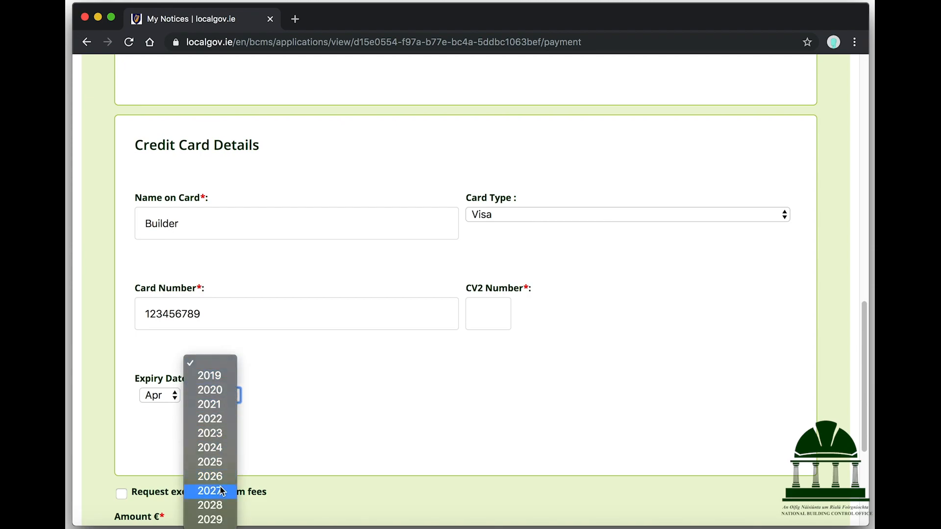
pyautogui.click(221, 490)
pyautogui.scroll(-5, 296, 406)
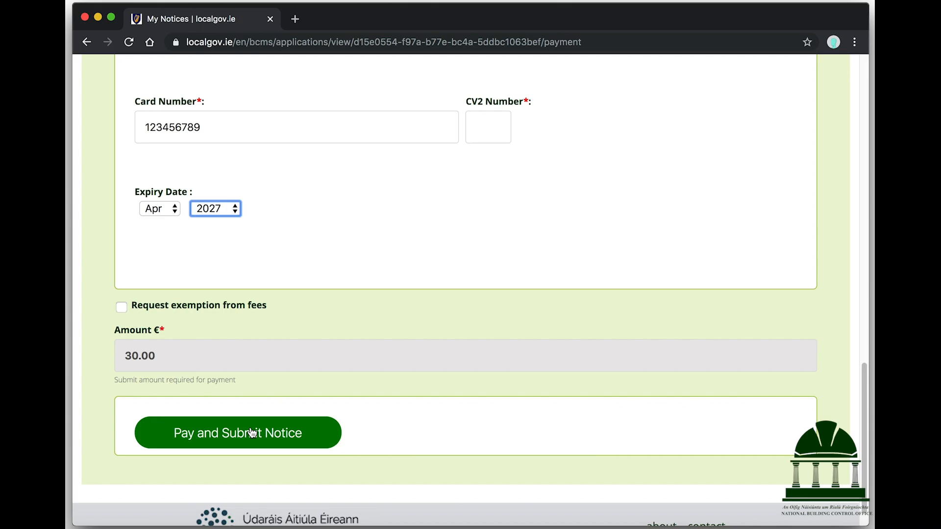
pyautogui.click(252, 434)
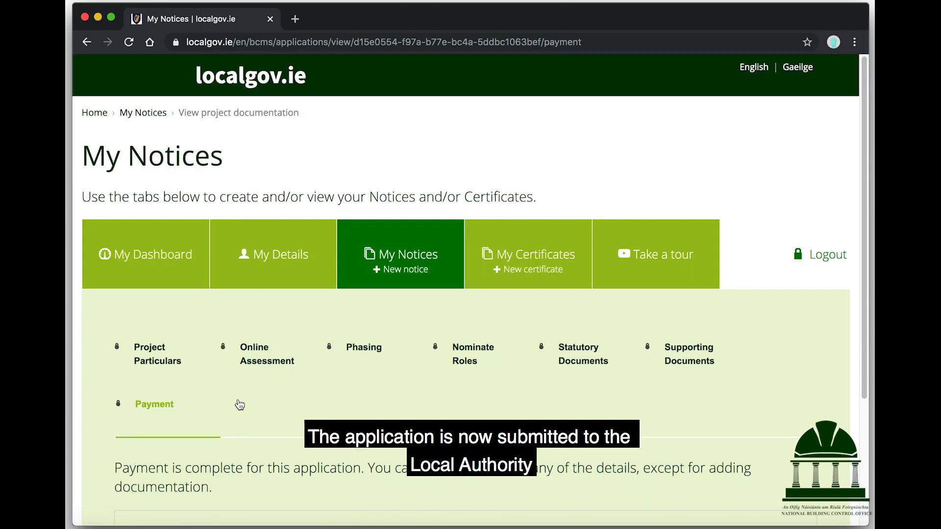
# Scroll the Payment step to confirm payment is complete and all tabs are locked
pyautogui.scroll(-4, 240, 405)
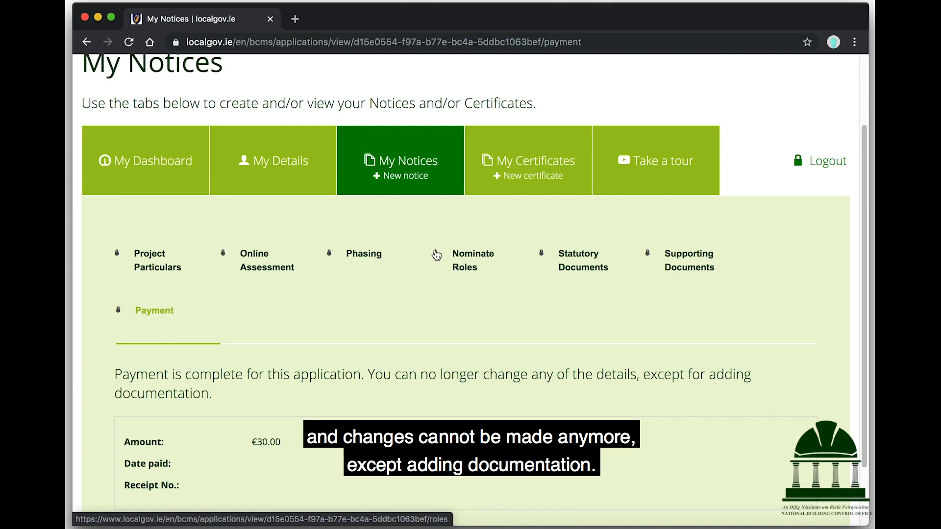
pyautogui.scroll(-3, 419, 303)
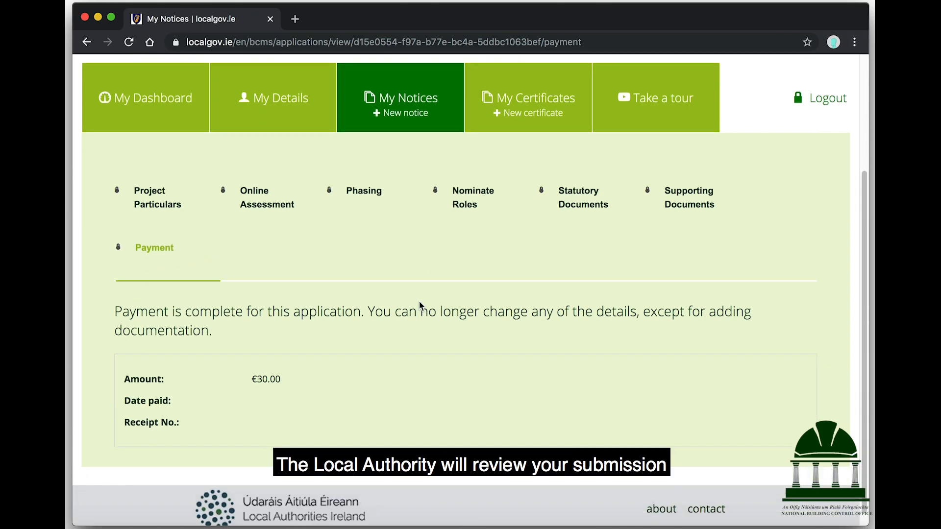